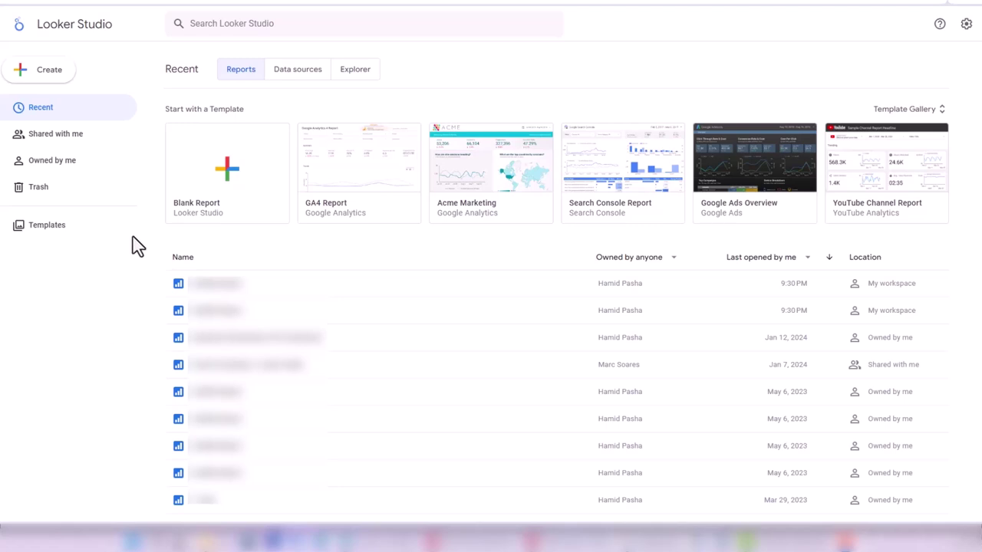
Create a blank report and add the Demo Account's GA4 - Google Merch Shop property as its Google Analytics data source.
{"action": "left_click", "coordinate": [259, 184]}
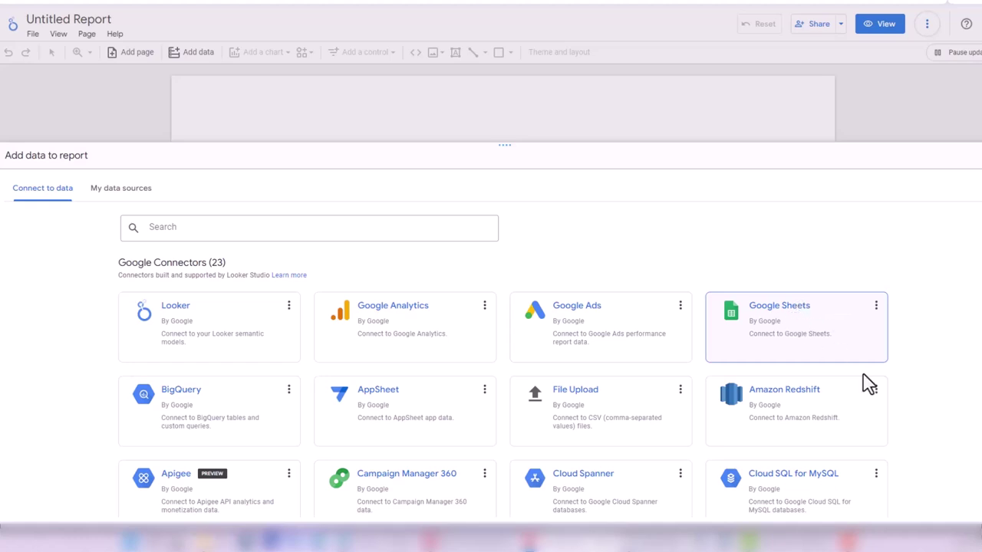
{"action": "scroll", "coordinate": [642, 445], "scroll_direction": "down", "scroll_amount": 1}
{"action": "scroll", "coordinate": [588, 449], "scroll_direction": "up", "scroll_amount": 1}
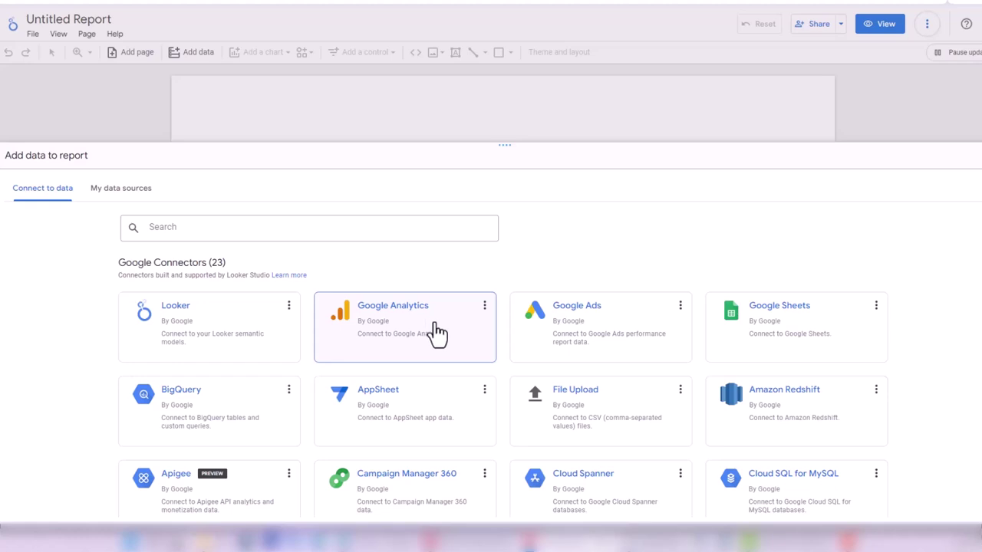
{"action": "left_click", "coordinate": [436, 333]}
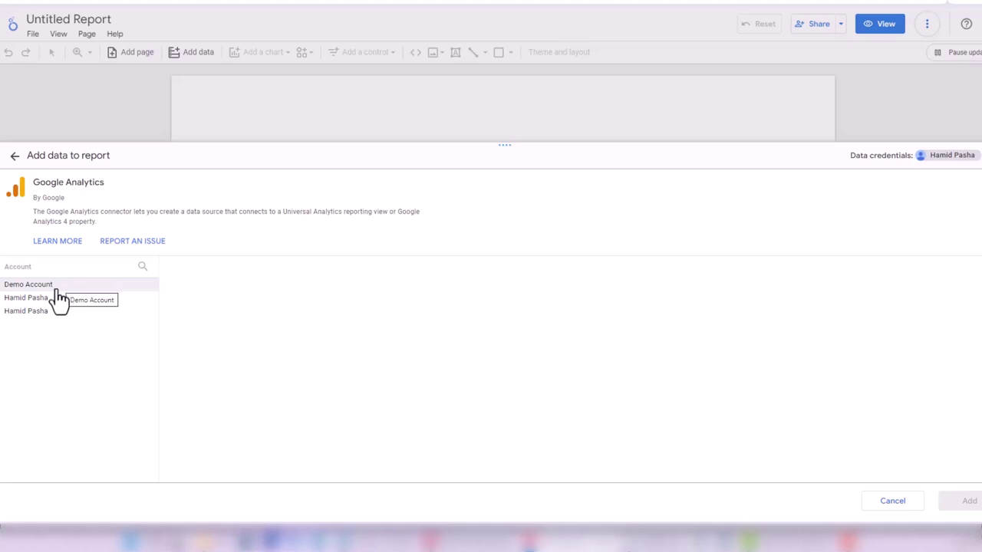
{"action": "left_click", "coordinate": [46, 290]}
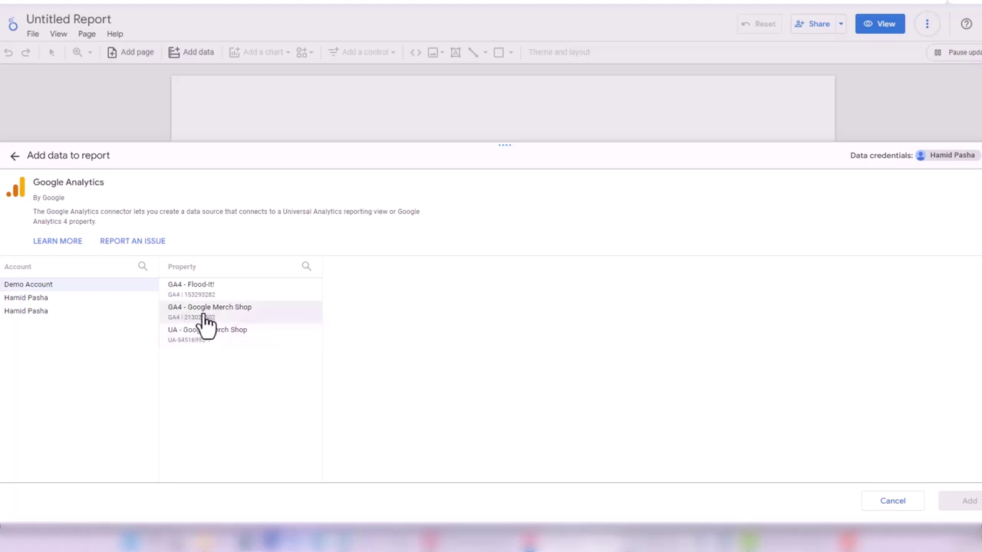
{"action": "left_click", "coordinate": [229, 324]}
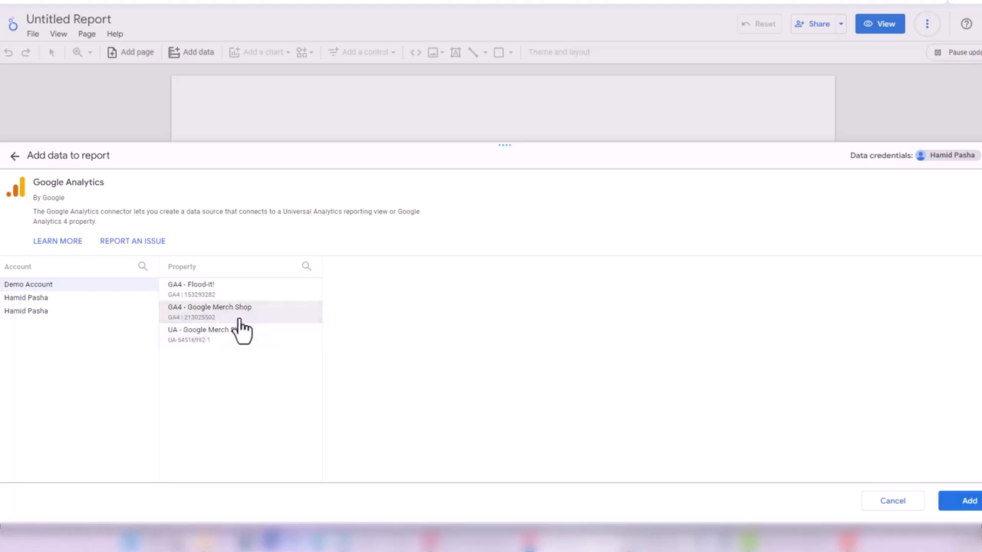
{"action": "left_click", "coordinate": [967, 510]}
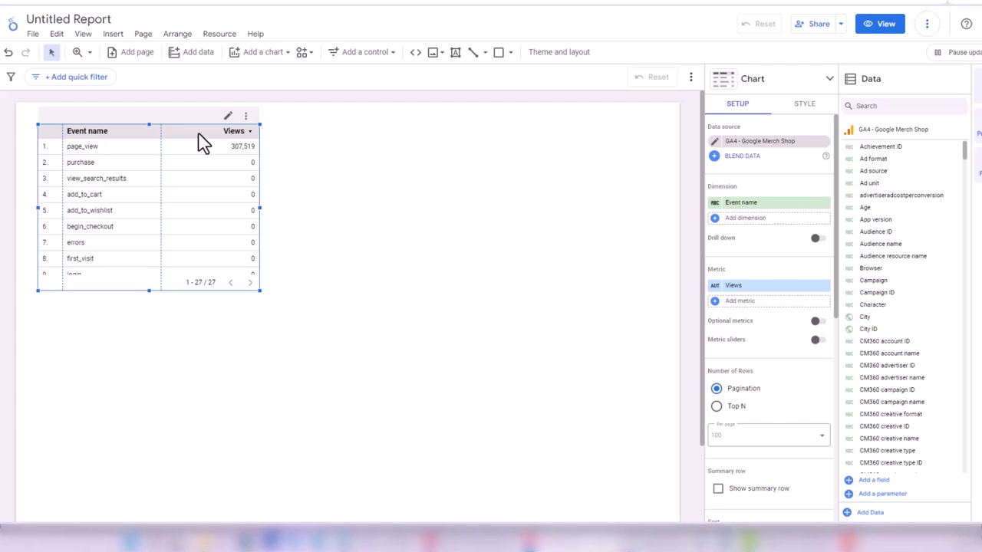
Delete the default event name table from the report page.
{"action": "left_click_drag", "start_coordinate": [201, 143], "coordinate": [340, 209]}
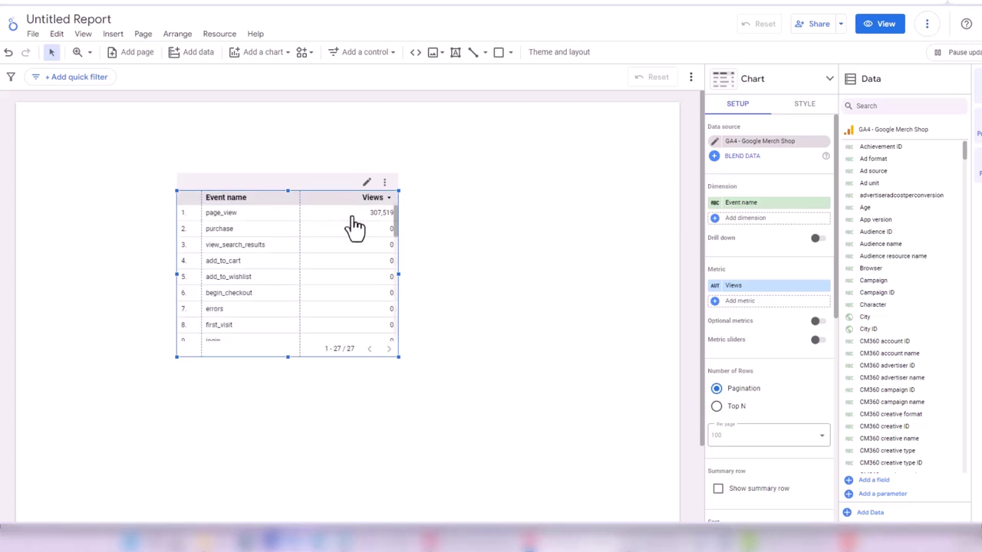
{"action": "key", "text": "Delete"}
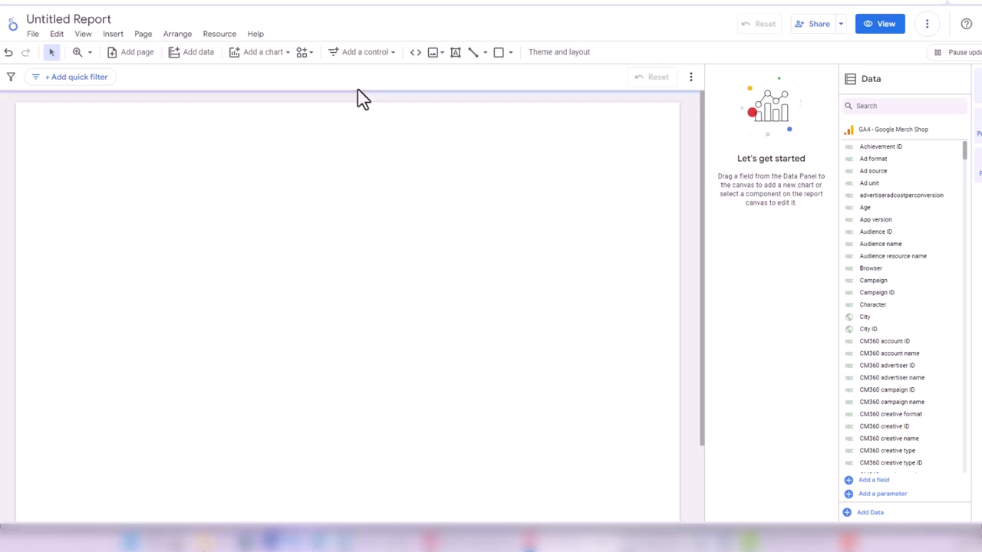
Add a date range control near the upper-right corner of the report page.
{"action": "left_click", "coordinate": [388, 61]}
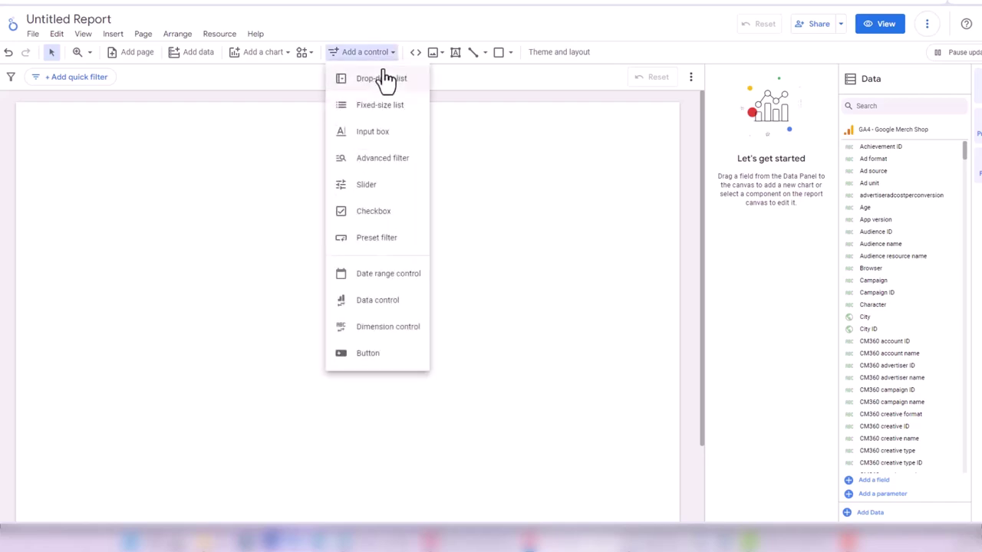
{"action": "left_click", "coordinate": [402, 284]}
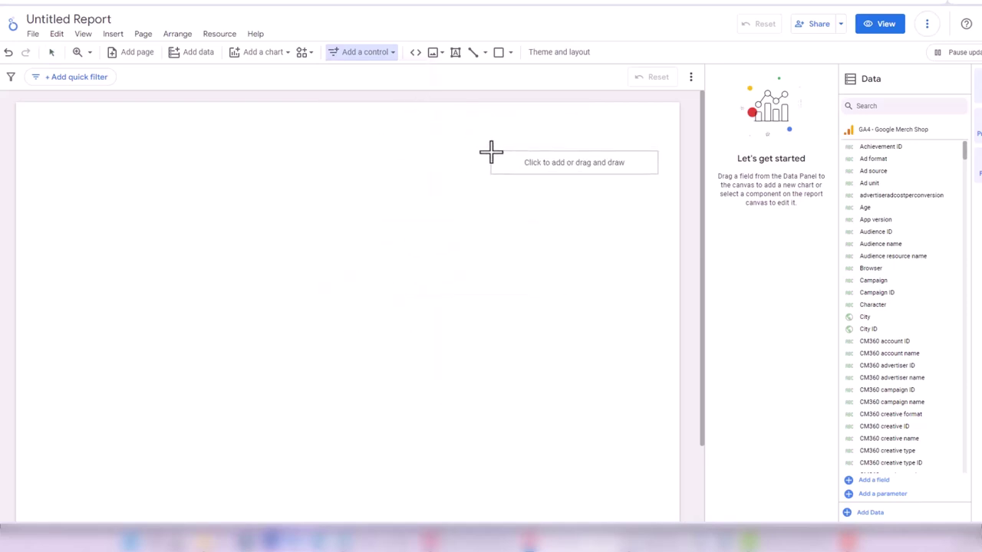
{"action": "left_click", "coordinate": [492, 175]}
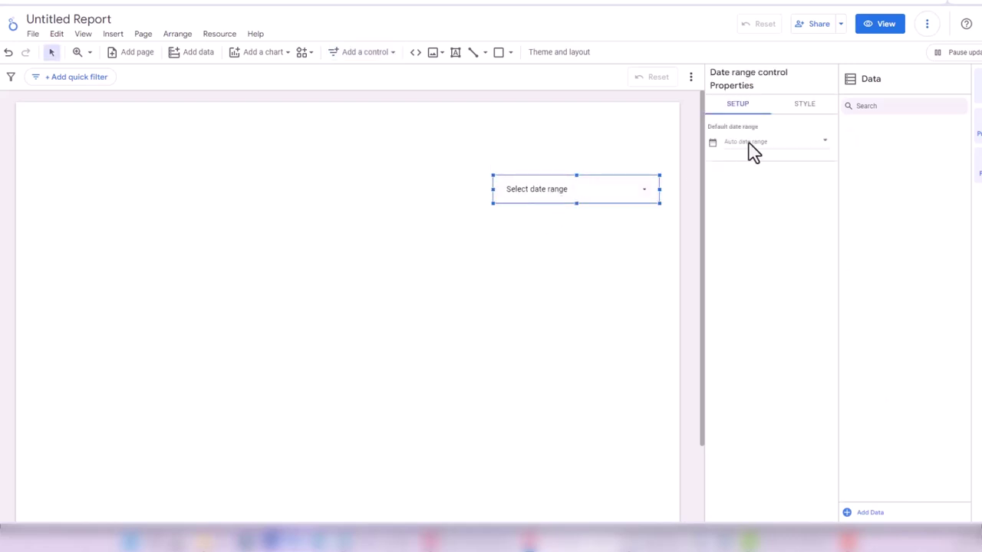
Set the date range control's default date range to Last month and apply it.
{"action": "left_click", "coordinate": [823, 145]}
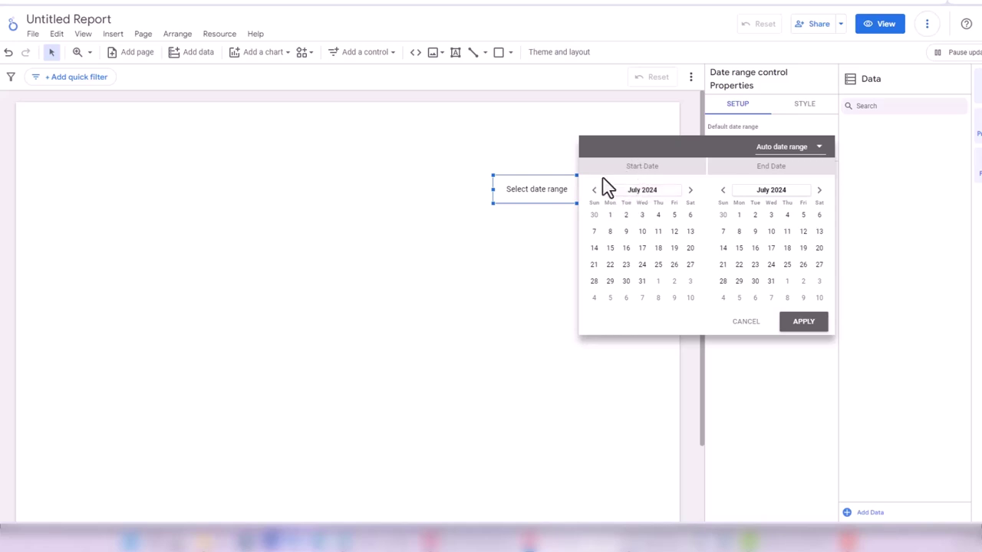
{"action": "left_click", "coordinate": [819, 157]}
{"action": "left_click_drag", "start_coordinate": [877, 177], "coordinate": [882, 52]}
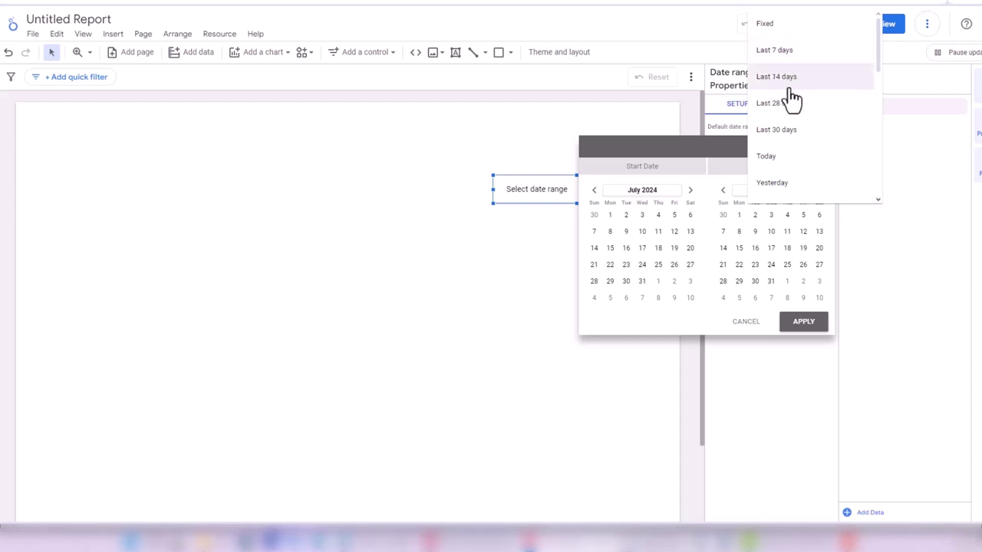
{"action": "left_click_drag", "start_coordinate": [877, 56], "coordinate": [872, 144]}
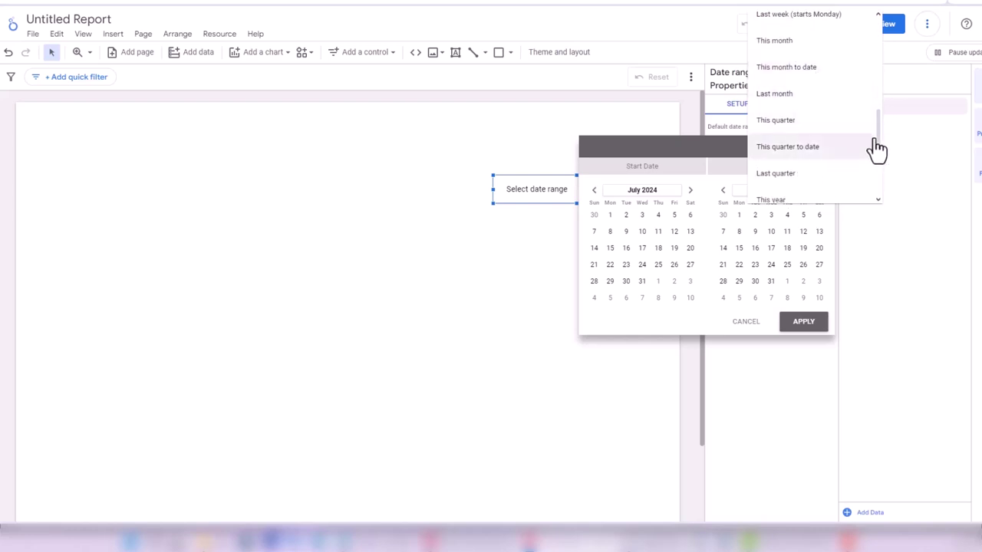
{"action": "mouse_move", "coordinate": [881, 145]}
{"action": "left_mouse_down"}
{"action": "mouse_move", "coordinate": [880, 129]}
{"action": "mouse_move", "coordinate": [880, 142]}
{"action": "left_mouse_up"}
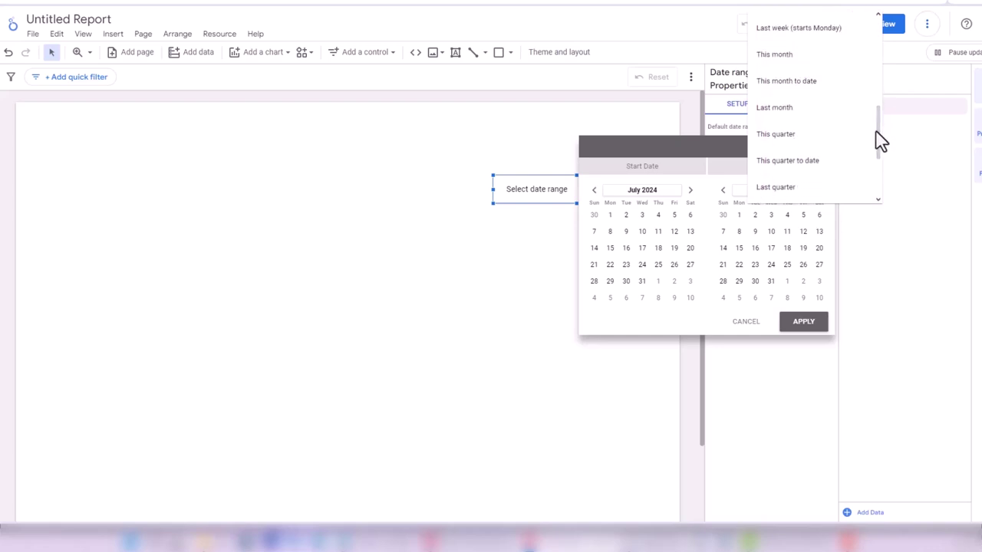
{"action": "left_click", "coordinate": [817, 115]}
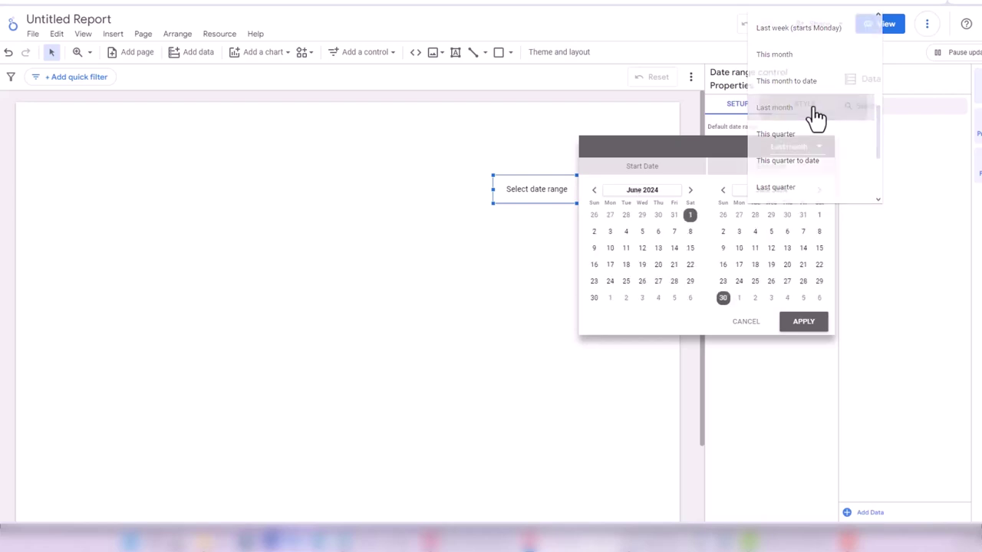
{"action": "left_click", "coordinate": [803, 325]}
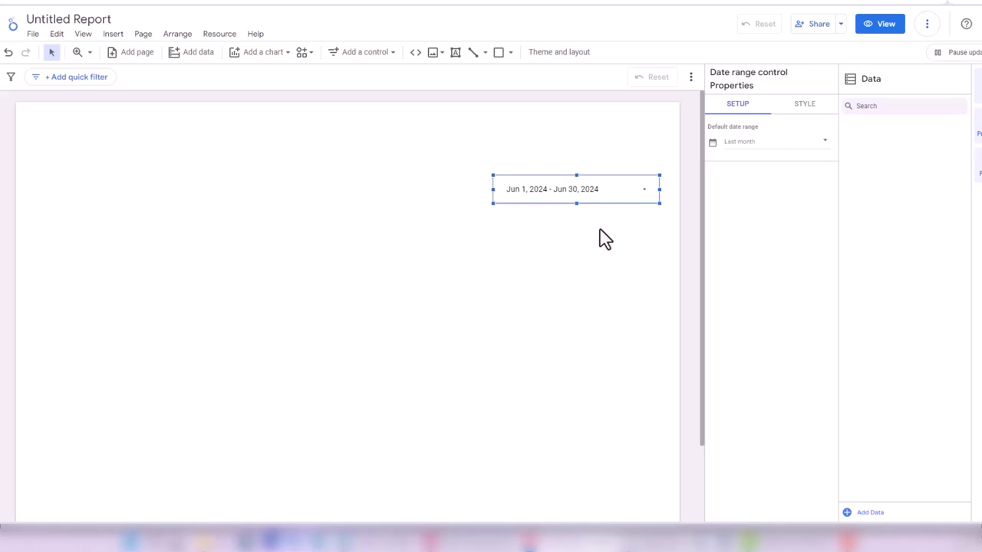
Narrow the date range control by moving its left edge inward, keeping its right edge in place.
{"action": "left_click", "coordinate": [637, 195]}
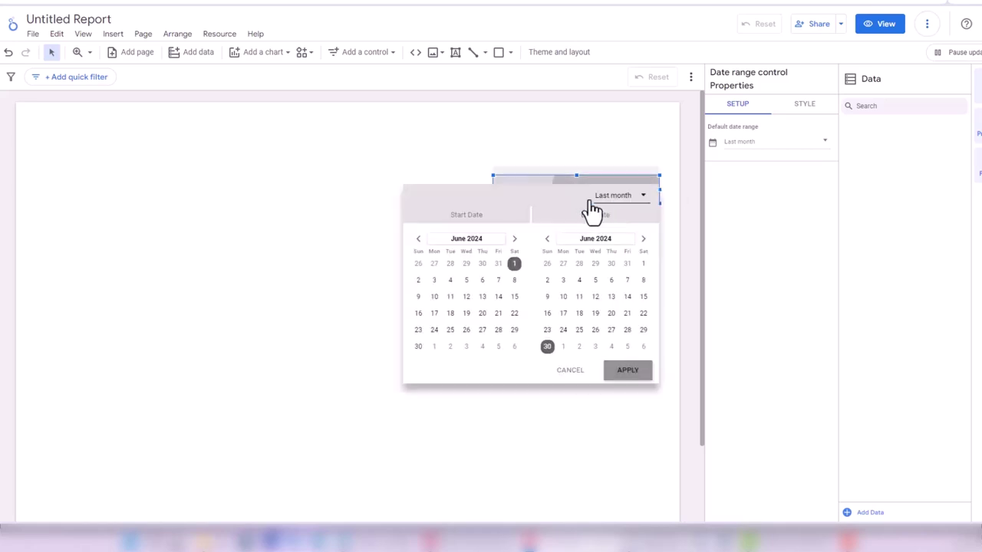
{"action": "left_click", "coordinate": [485, 176]}
{"action": "left_click_drag", "start_coordinate": [491, 190], "coordinate": [526, 190]}
{"action": "left_click", "coordinate": [492, 204]}
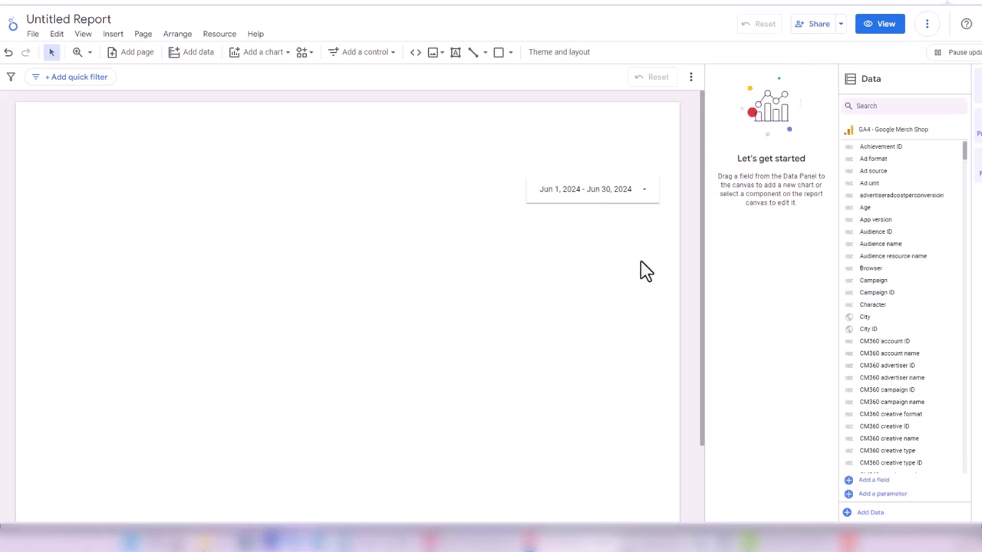
Insert a table below the date range control, starting near the page's left margin, and widen it across most of the page.
{"action": "left_click_drag", "start_coordinate": [701, 213], "coordinate": [706, 249]}
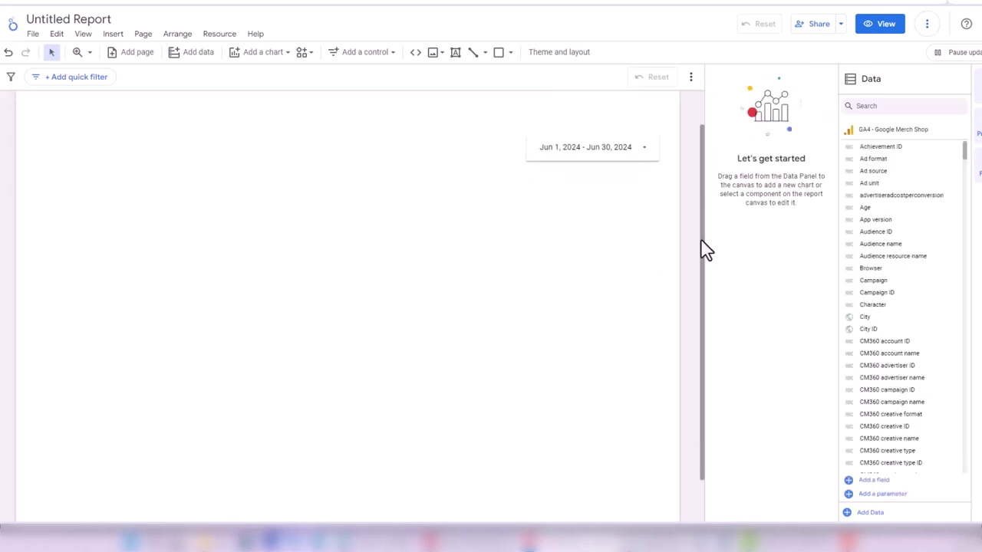
{"action": "left_click", "coordinate": [114, 34]}
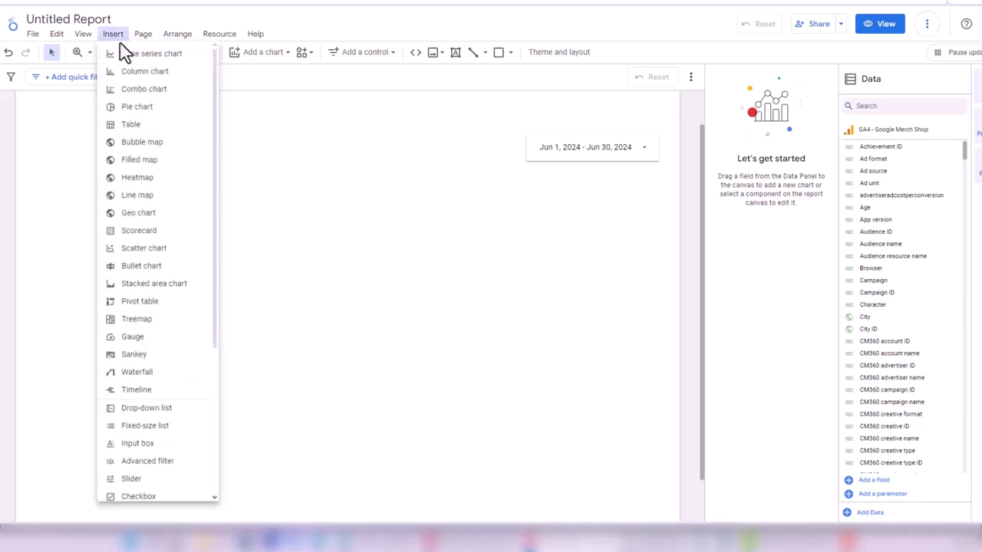
{"action": "left_click", "coordinate": [139, 130]}
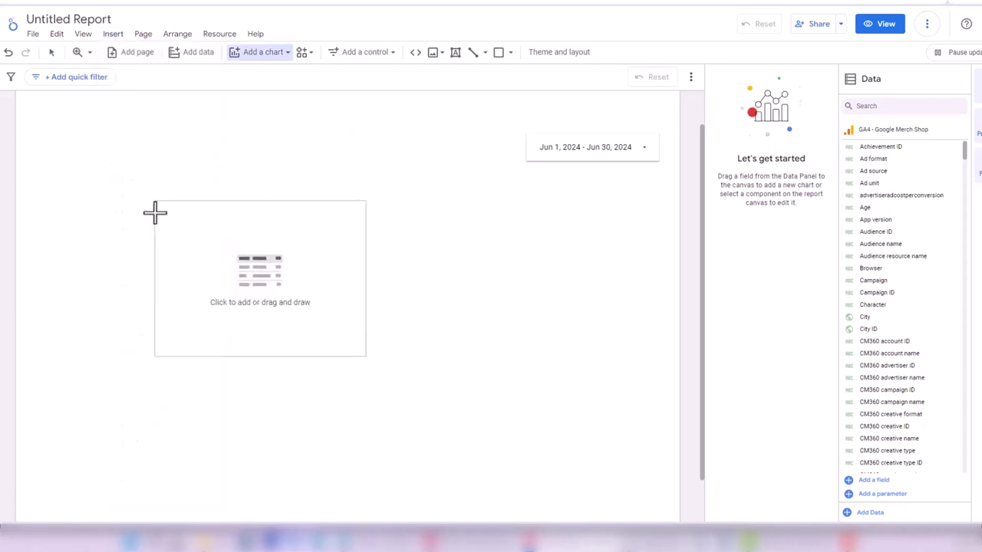
{"action": "left_click", "coordinate": [53, 205]}
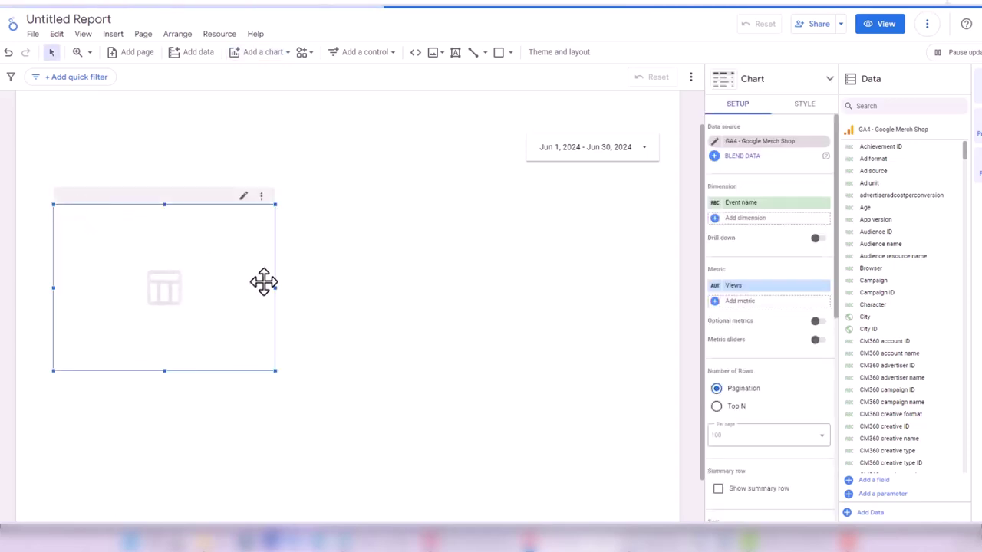
{"action": "left_click_drag", "start_coordinate": [276, 287], "coordinate": [281, 287]}
{"action": "left_click_drag", "start_coordinate": [409, 292], "coordinate": [606, 285]}
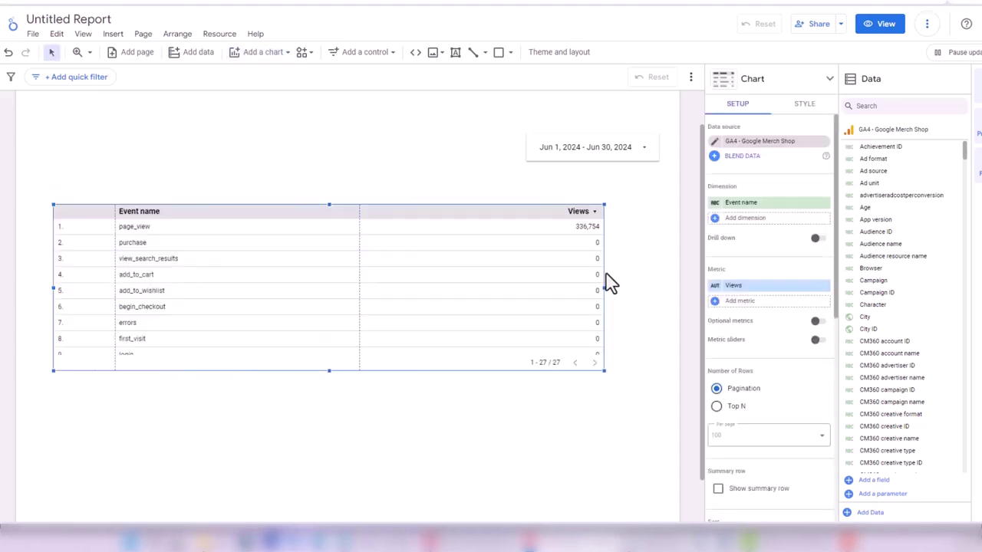
Remove the Views metric from the table and replace the Event name dimension with Default channel group.
{"action": "left_click", "coordinate": [520, 450]}
{"action": "left_click", "coordinate": [401, 344]}
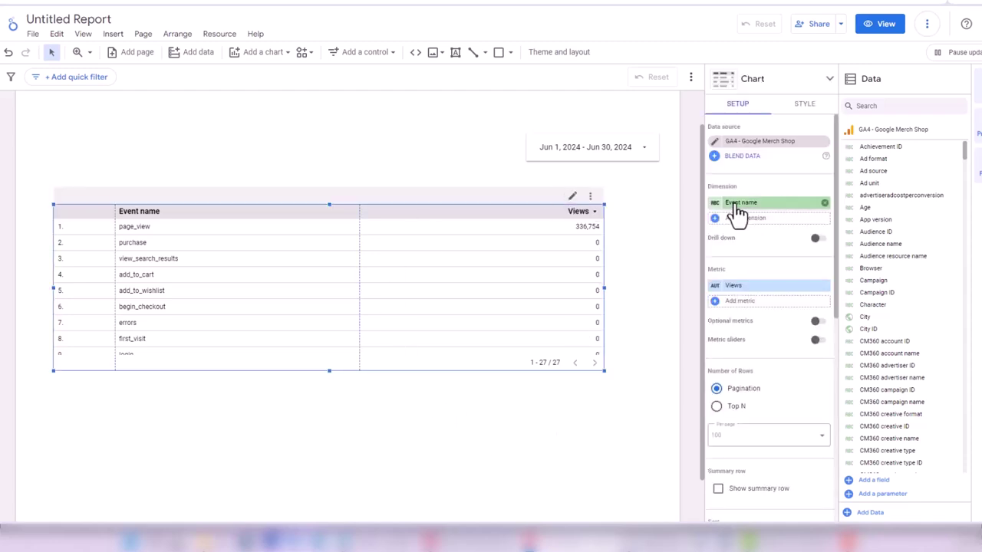
{"action": "left_click", "coordinate": [824, 286]}
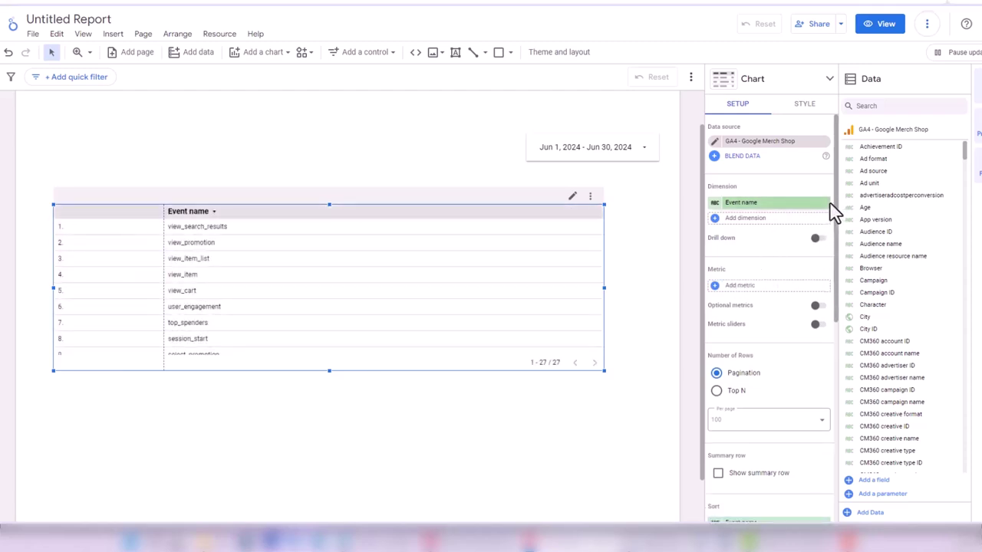
{"action": "left_click", "coordinate": [767, 217]}
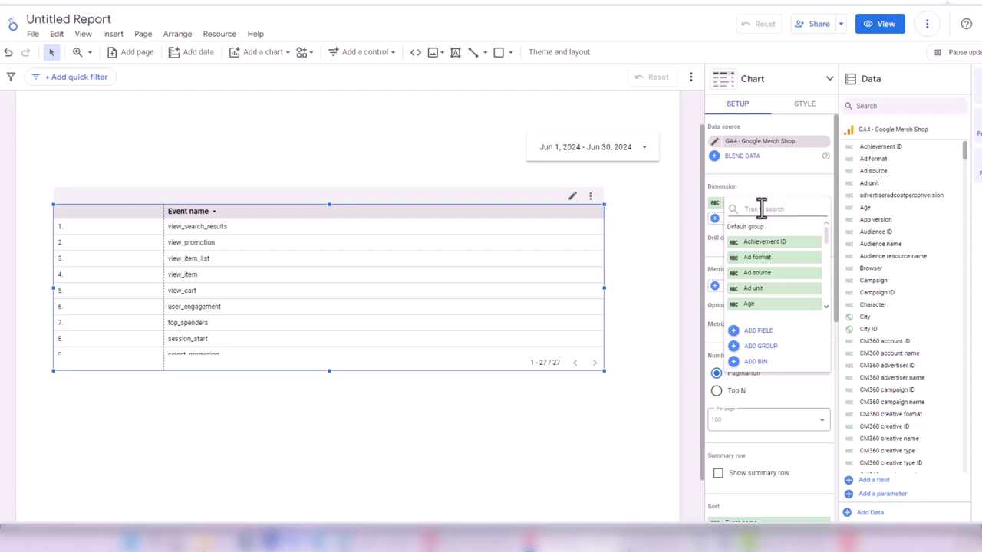
{"action": "type", "text": "channe"}
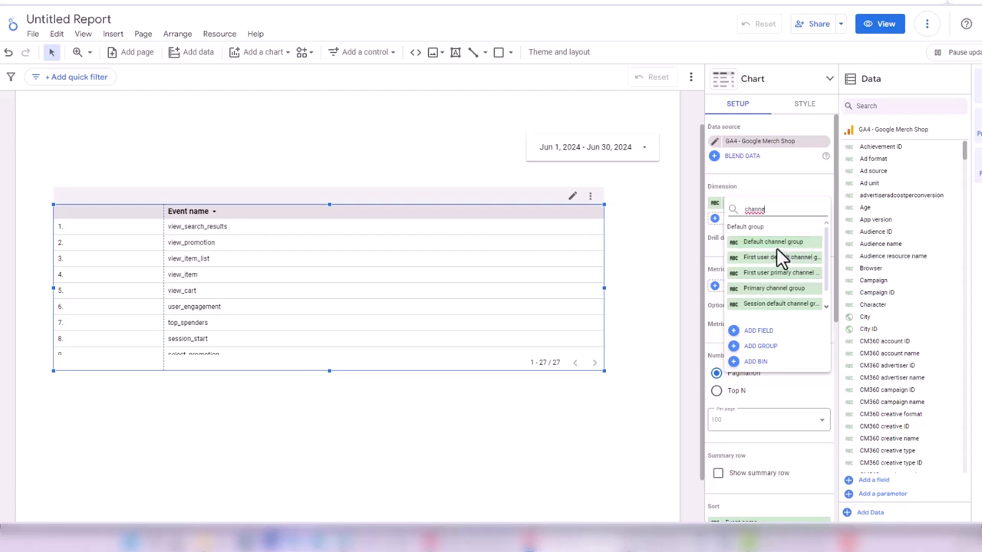
{"action": "left_click", "coordinate": [775, 244]}
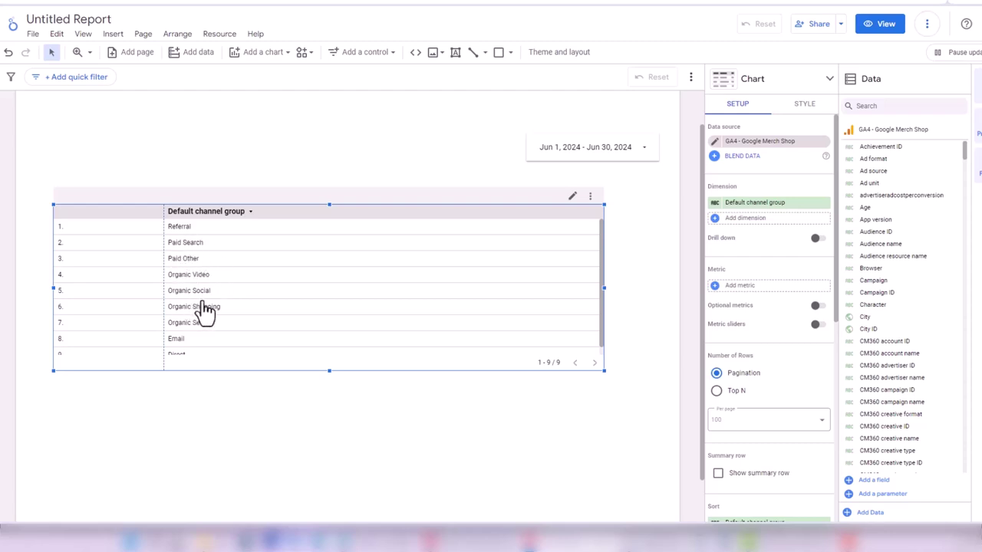
Examine the channel groups listed in the table and review the table's setup and style options.
{"action": "scroll", "coordinate": [211, 305], "scroll_direction": "down", "scroll_amount": 1}
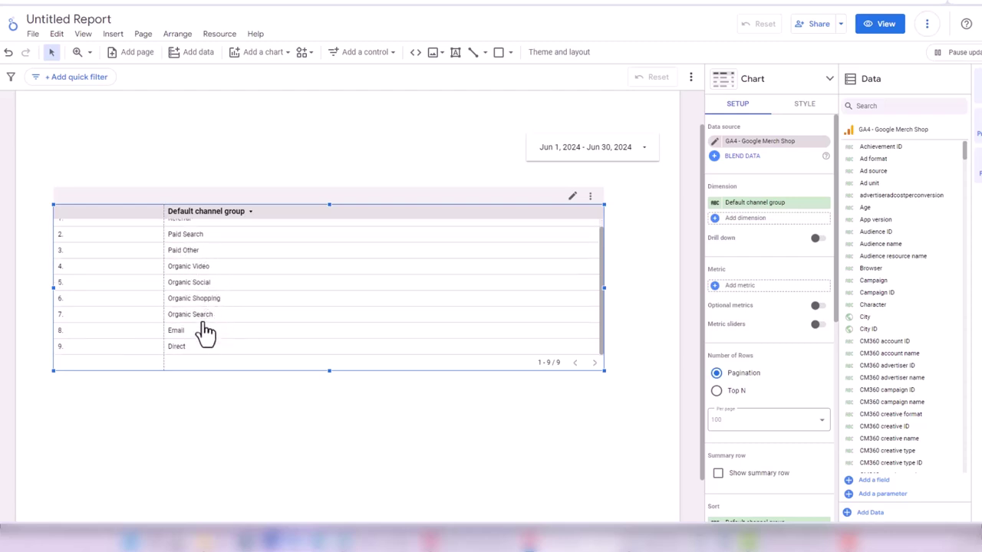
{"action": "scroll", "coordinate": [228, 324], "scroll_direction": "up", "scroll_amount": 1}
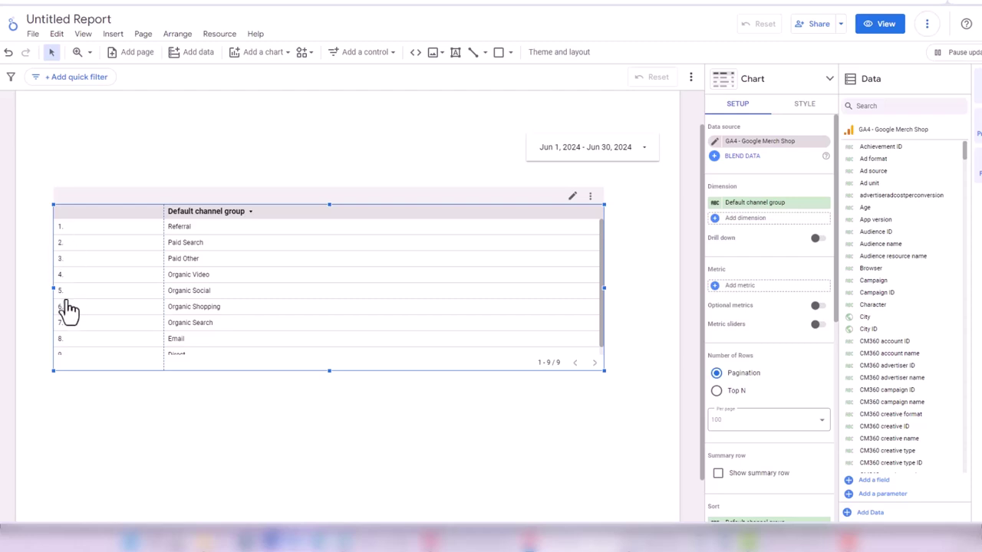
{"action": "left_click_drag", "start_coordinate": [832, 261], "coordinate": [827, 226]}
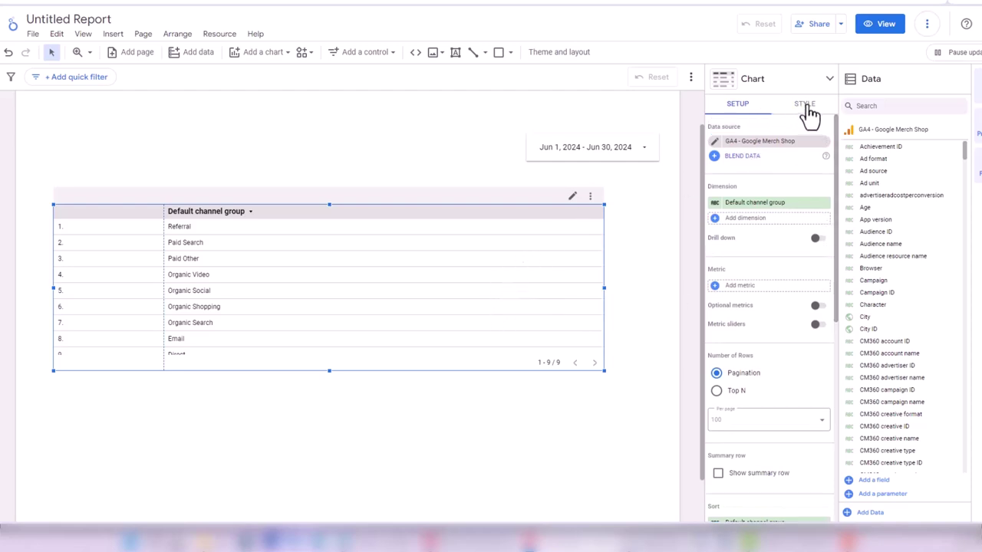
{"action": "left_click", "coordinate": [439, 153]}
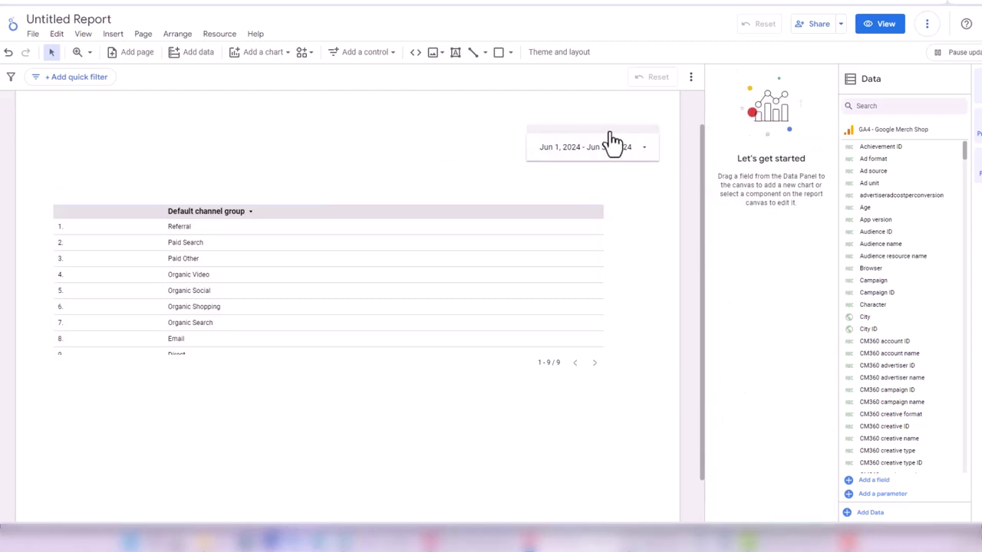
{"action": "left_click", "coordinate": [459, 269]}
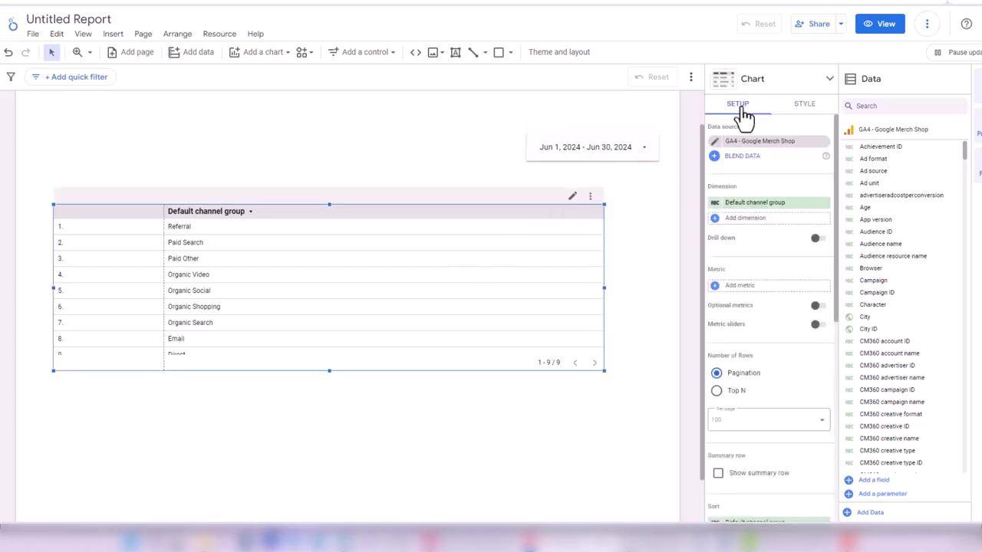
{"action": "left_click", "coordinate": [803, 114]}
{"action": "left_click", "coordinate": [743, 115]}
{"action": "left_click", "coordinate": [801, 113]}
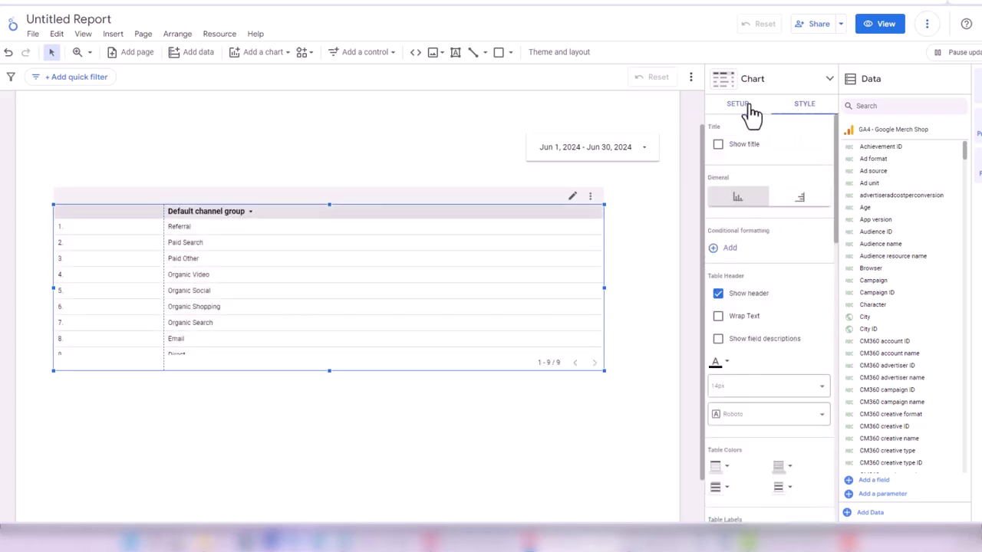
Turn off row numbers in the body of the channel group table.
{"action": "left_click", "coordinate": [750, 115]}
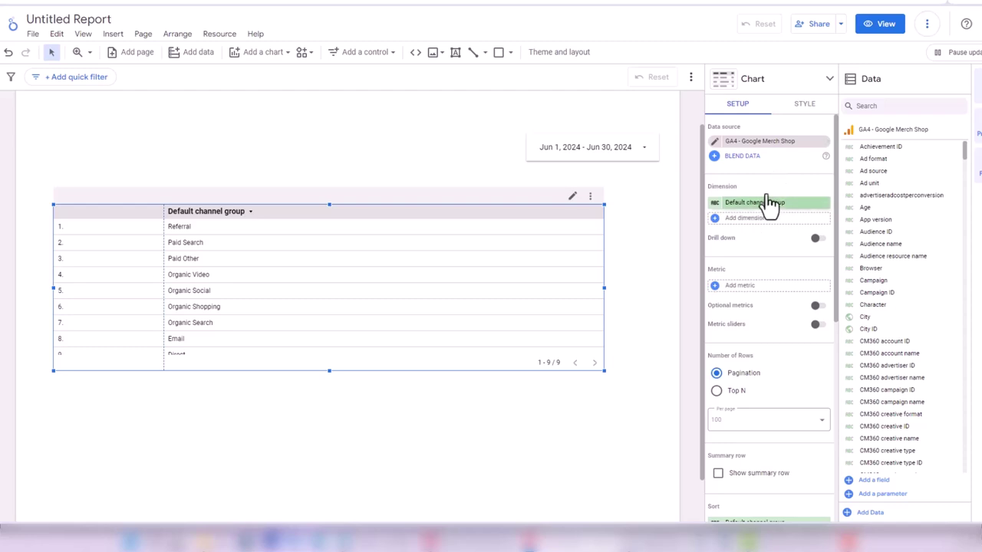
{"action": "left_click", "coordinate": [804, 107]}
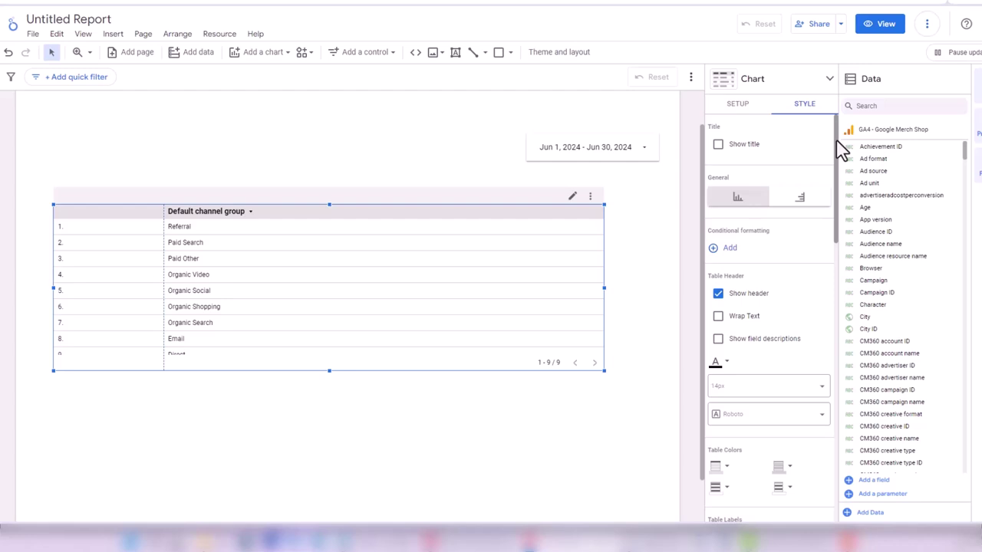
{"action": "left_click_drag", "start_coordinate": [837, 142], "coordinate": [825, 265]}
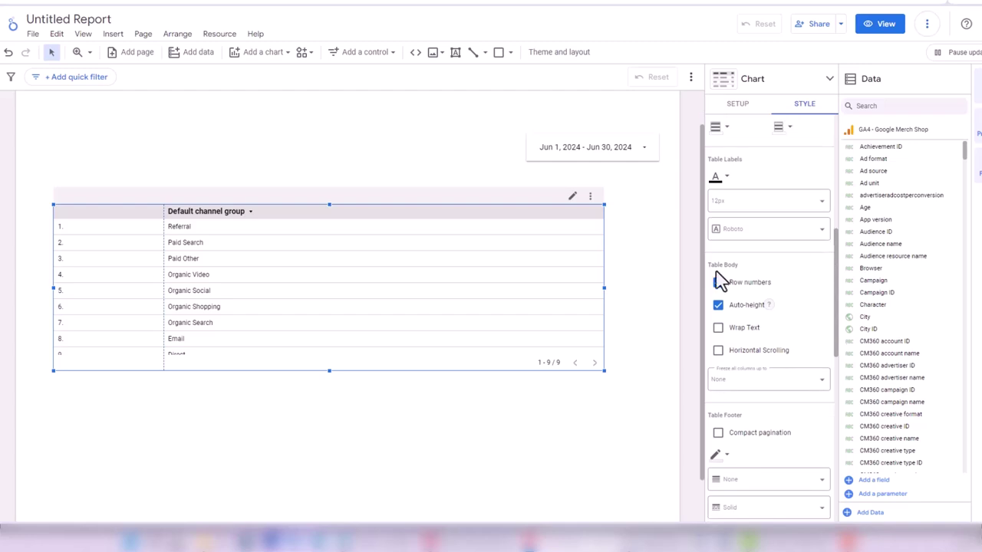
{"action": "left_click", "coordinate": [719, 283]}
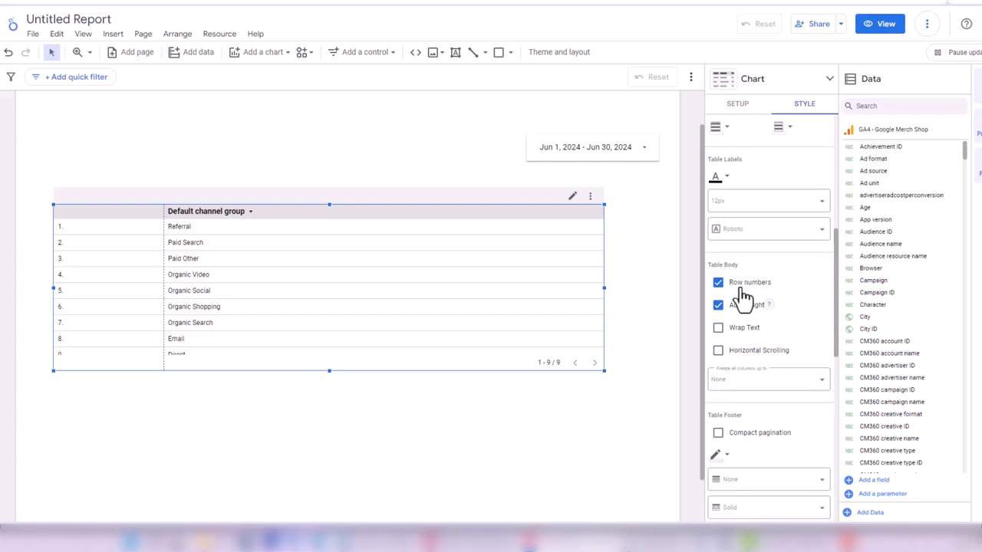
{"action": "left_click", "coordinate": [720, 285]}
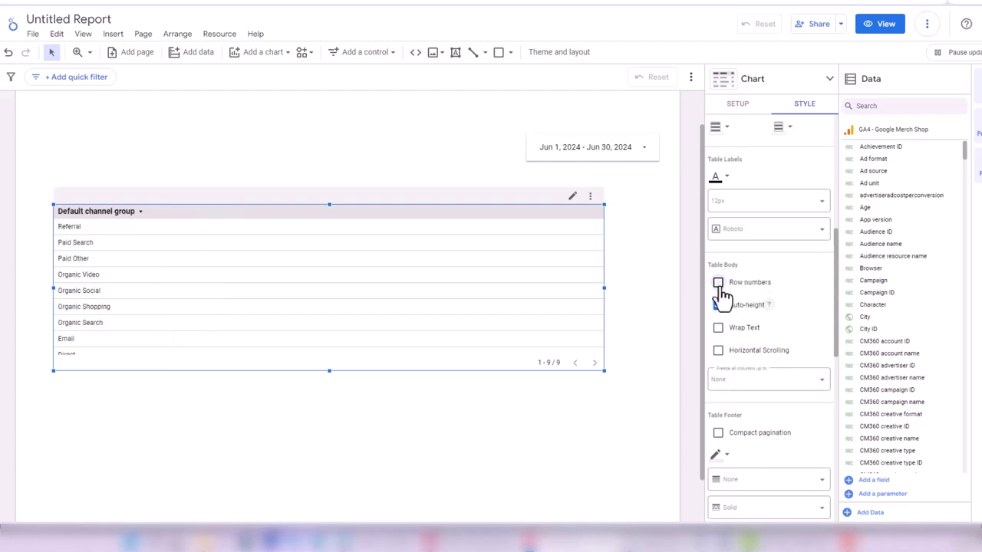
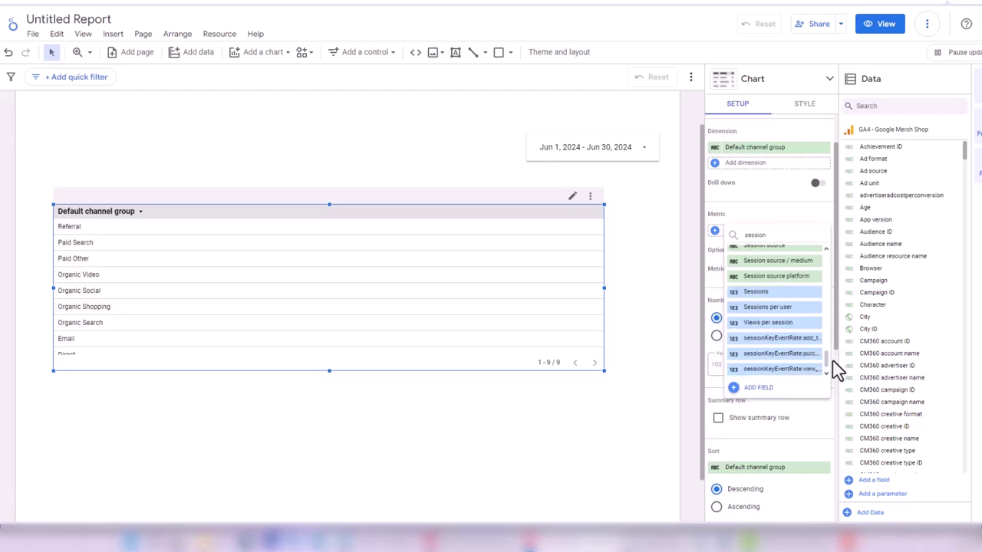
Add Sessions and Active users as metrics to the channel group table.
{"action": "left_click", "coordinate": [756, 292]}
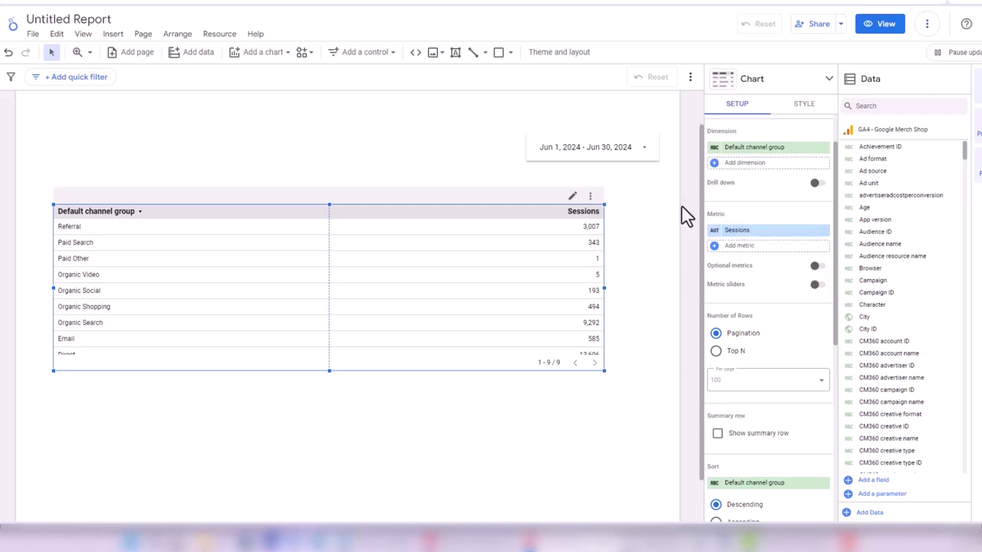
{"action": "left_click", "coordinate": [741, 247]}
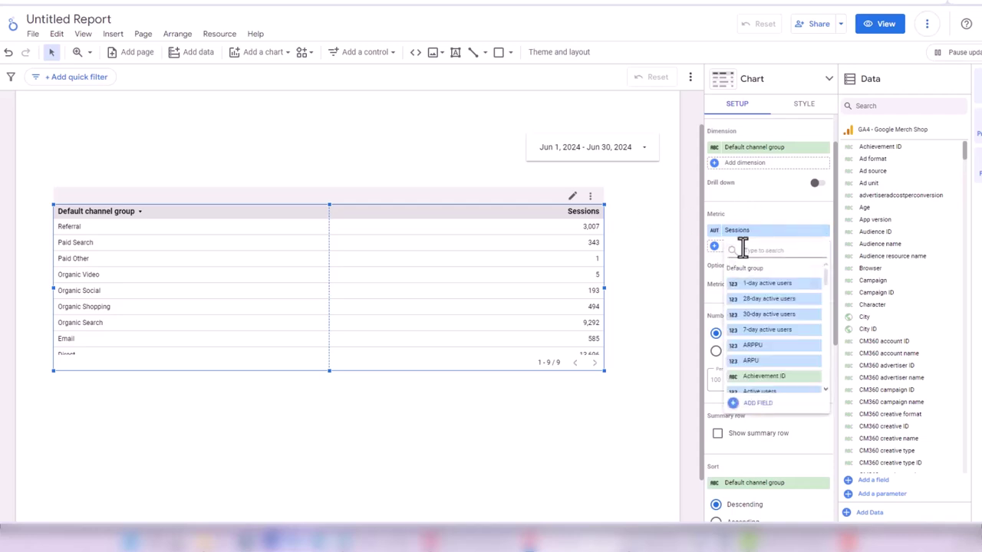
{"action": "type", "text": "user"}
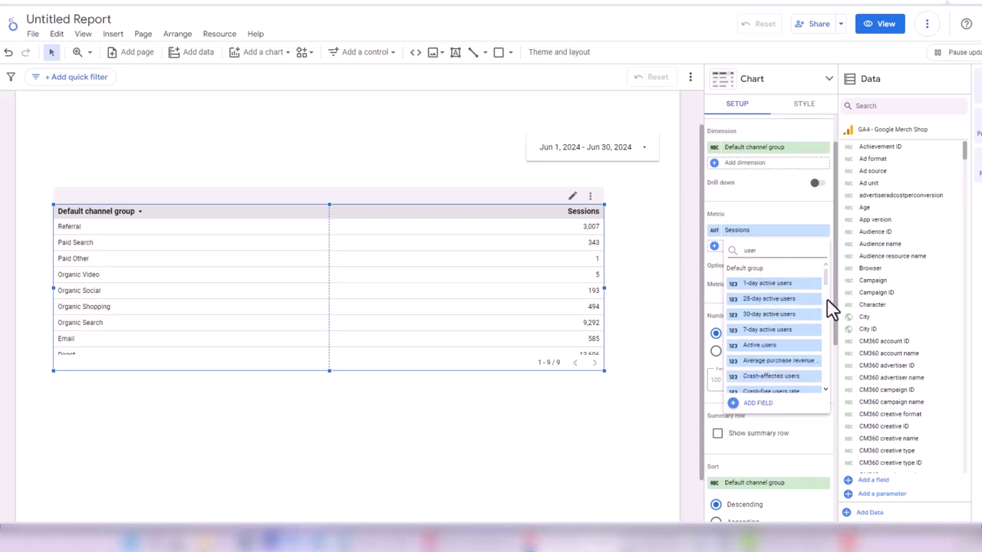
{"action": "scroll", "coordinate": [828, 292], "scroll_direction": "down", "scroll_amount": 1}
{"action": "scroll", "coordinate": [828, 291], "scroll_direction": "down", "scroll_amount": 1}
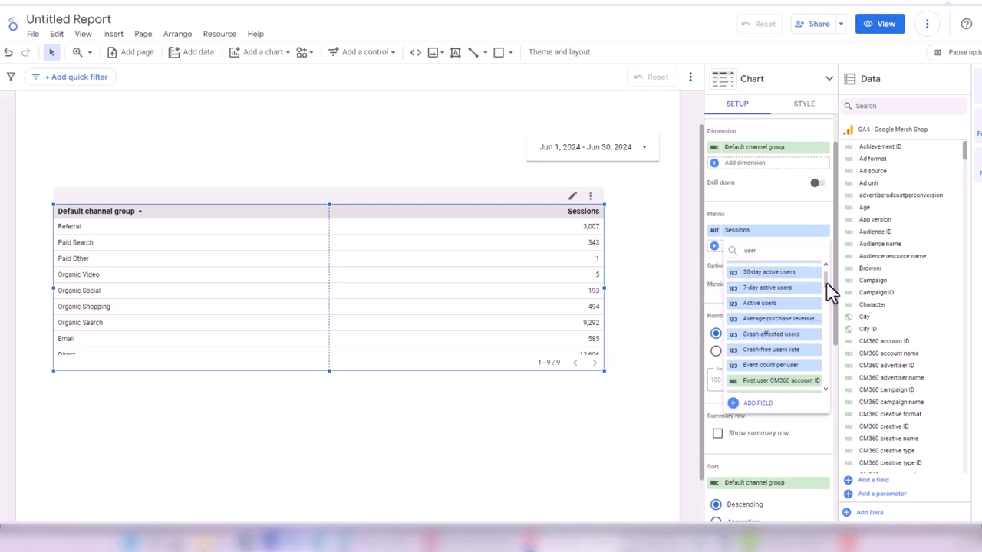
{"action": "scroll", "coordinate": [831, 291], "scroll_direction": "up", "scroll_amount": 2}
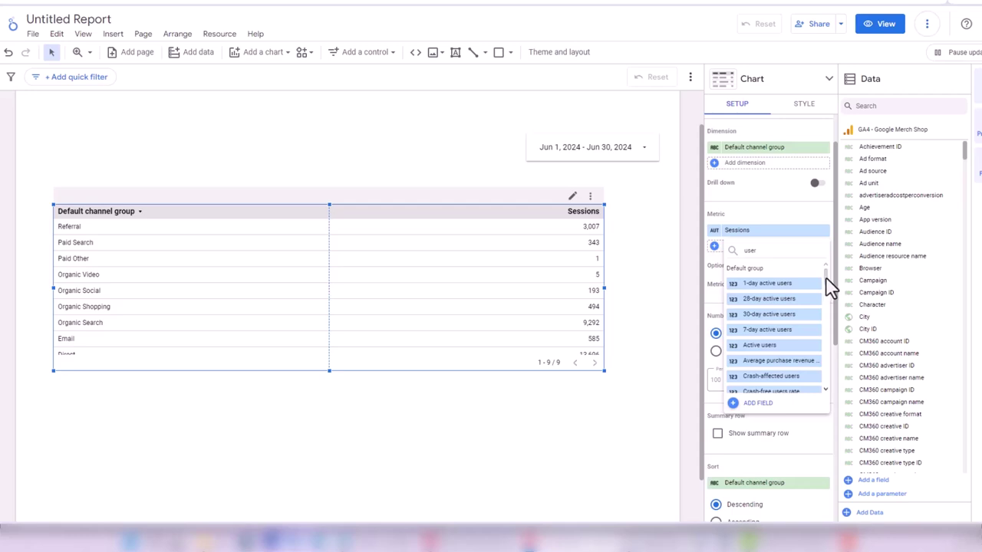
{"action": "left_click_drag", "start_coordinate": [825, 278], "coordinate": [834, 386]}
{"action": "scroll", "coordinate": [832, 386], "scroll_direction": "up", "scroll_amount": 1}
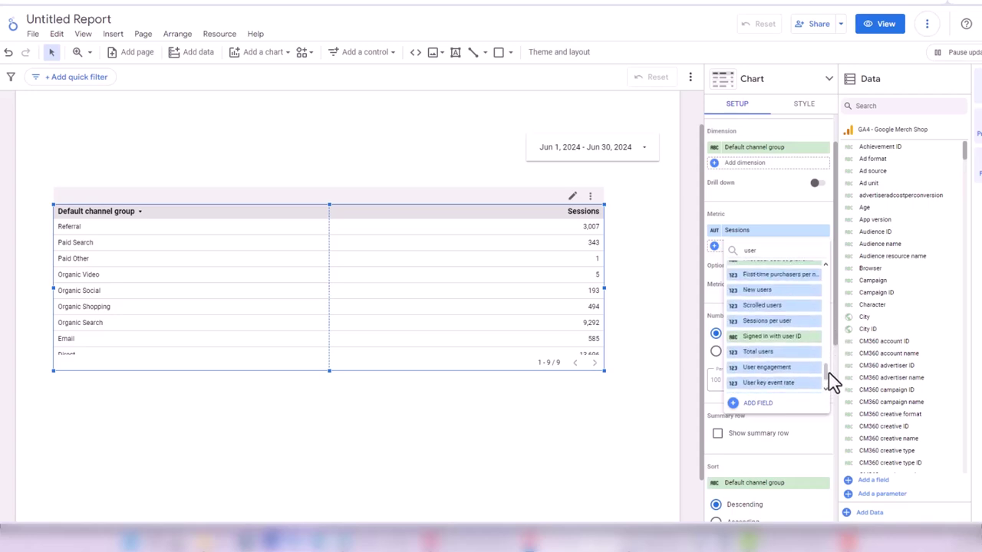
{"action": "left_click_drag", "start_coordinate": [828, 377], "coordinate": [823, 263]}
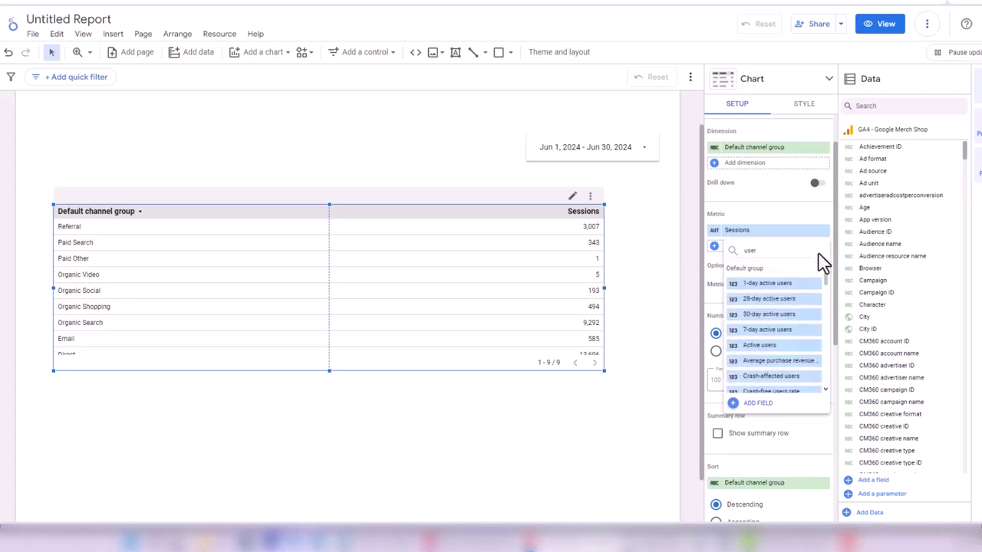
{"action": "left_click", "coordinate": [767, 346]}
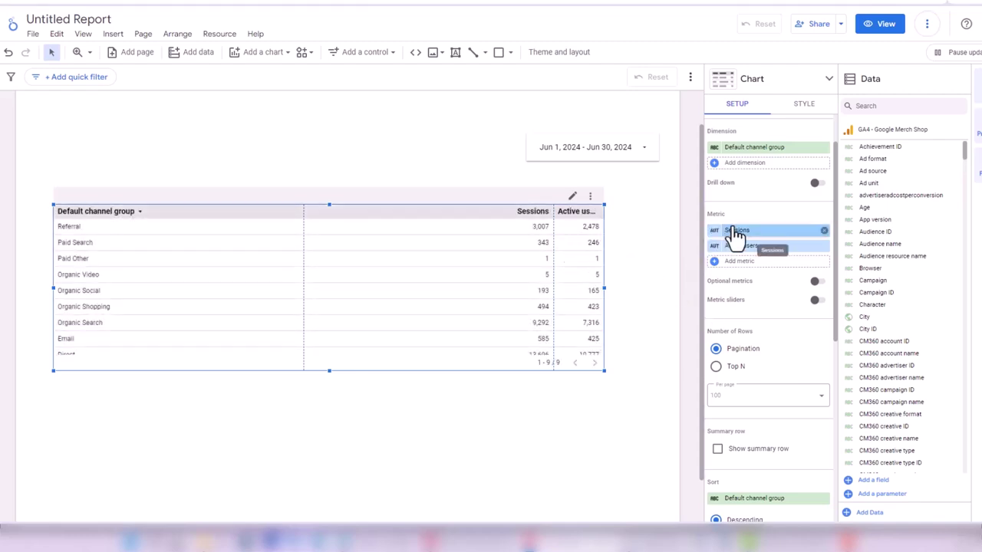
Add Key events as the third metric and narrow the Sessions and Active users columns to widen the Key events column.
{"action": "left_click", "coordinate": [755, 263]}
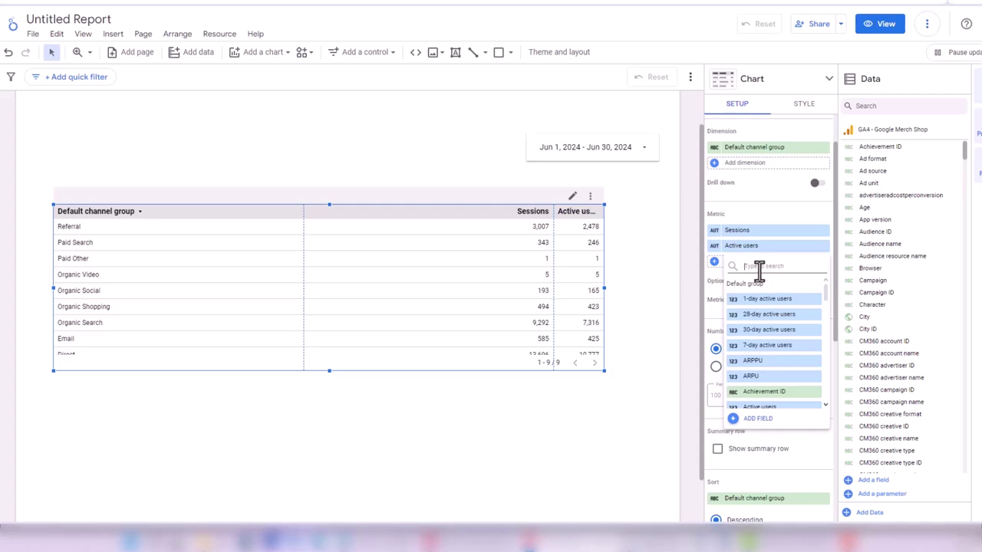
{"action": "type", "text": "conv"}
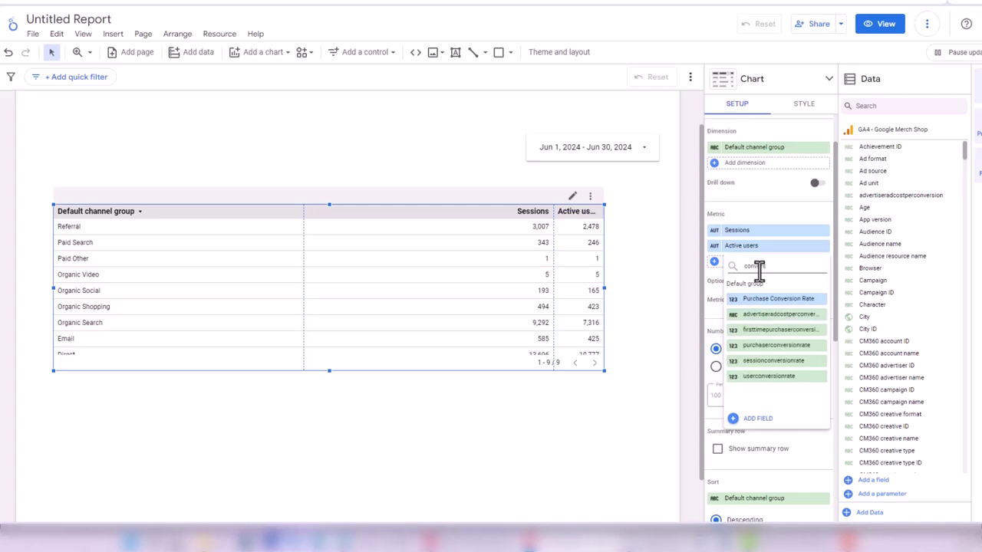
{"action": "type", "text": "ey even"}
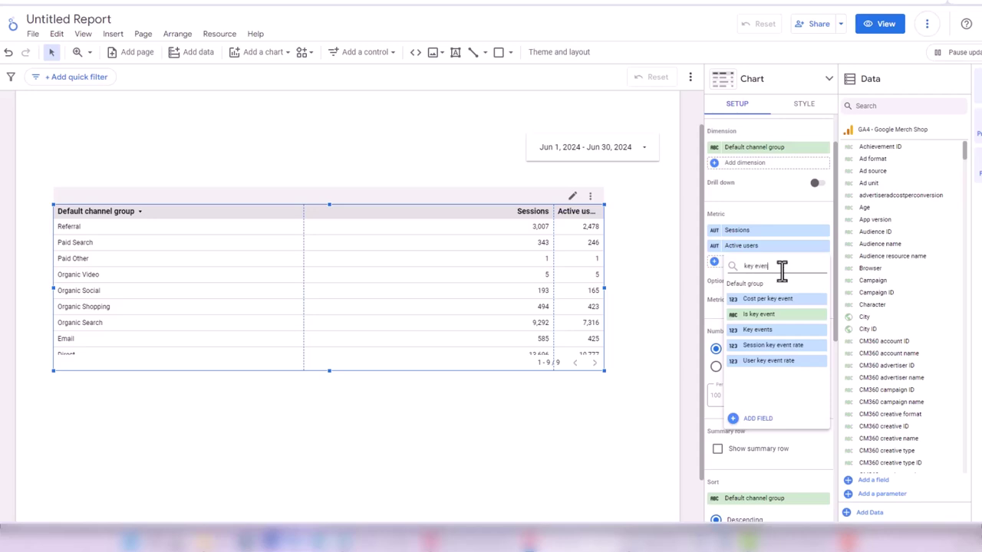
{"action": "left_click", "coordinate": [769, 337]}
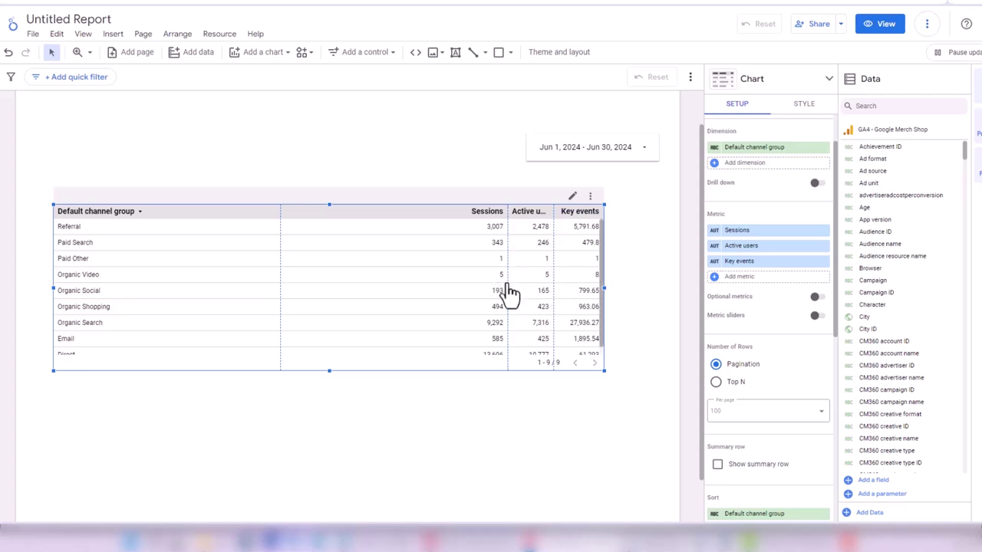
{"action": "left_click_drag", "start_coordinate": [507, 283], "coordinate": [391, 283]}
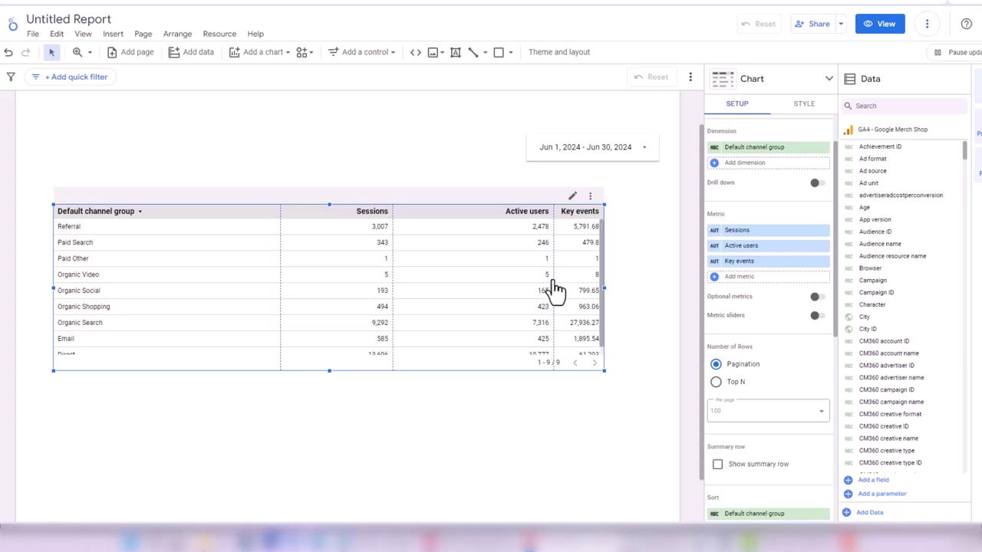
{"action": "left_click_drag", "start_coordinate": [552, 278], "coordinate": [480, 279]}
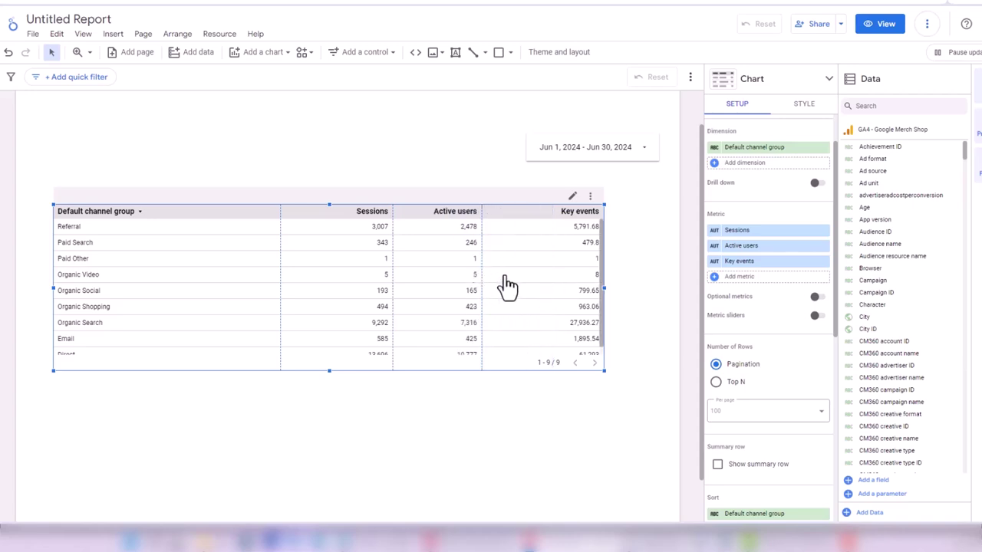
Add Total revenue as the fourth metric of the table.
{"action": "left_click", "coordinate": [765, 281]}
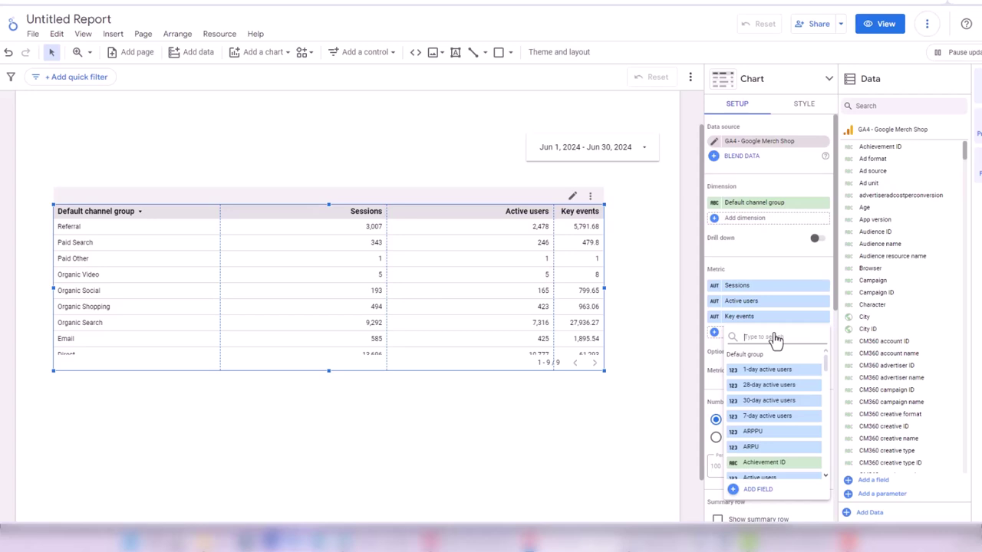
{"action": "type", "text": "revenue"}
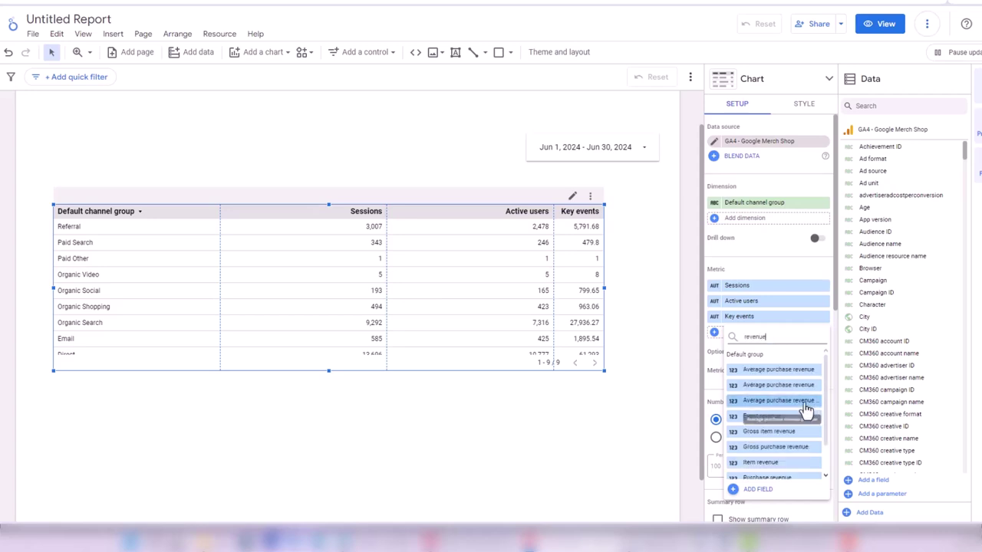
{"action": "left_click_drag", "start_coordinate": [828, 400], "coordinate": [829, 425]}
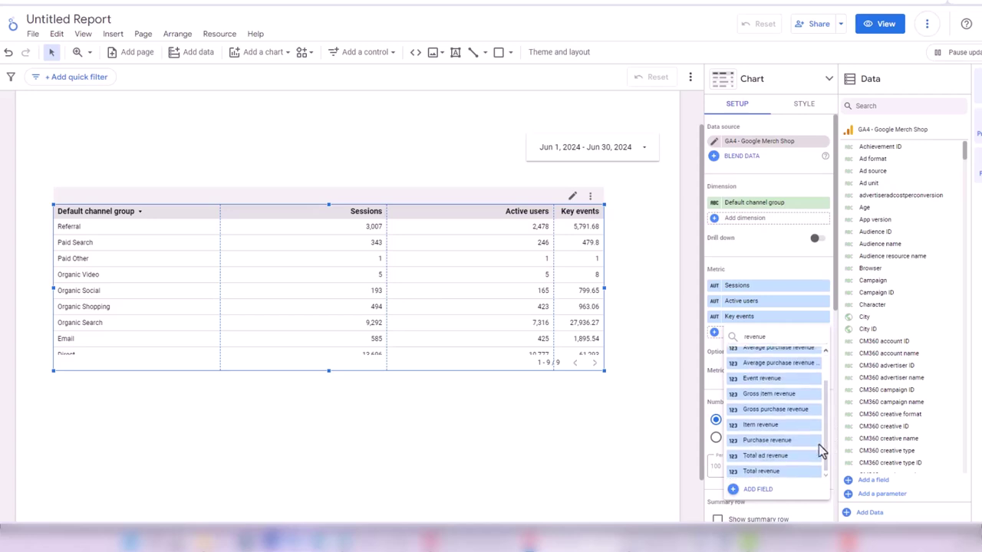
{"action": "left_click", "coordinate": [783, 471]}
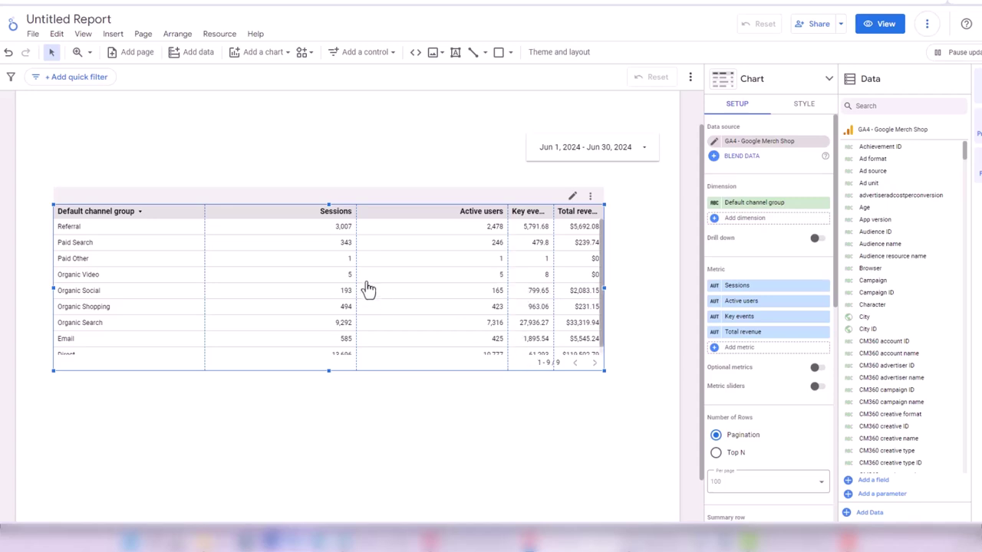
Adjust the table's column widths so that the Key events and Total revenue headers fit in full.
{"action": "left_click_drag", "start_coordinate": [357, 273], "coordinate": [313, 272]}
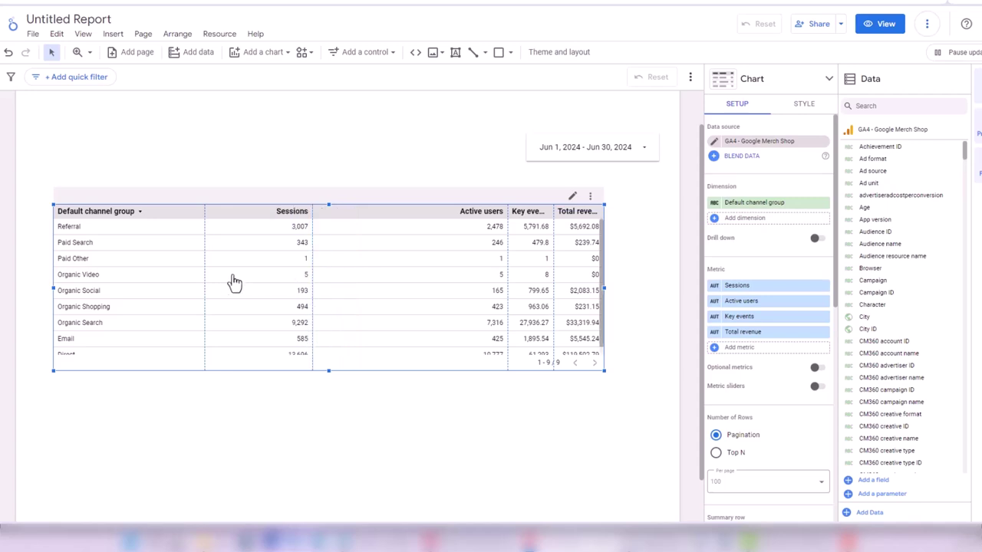
{"action": "left_click_drag", "start_coordinate": [206, 282], "coordinate": [178, 284]}
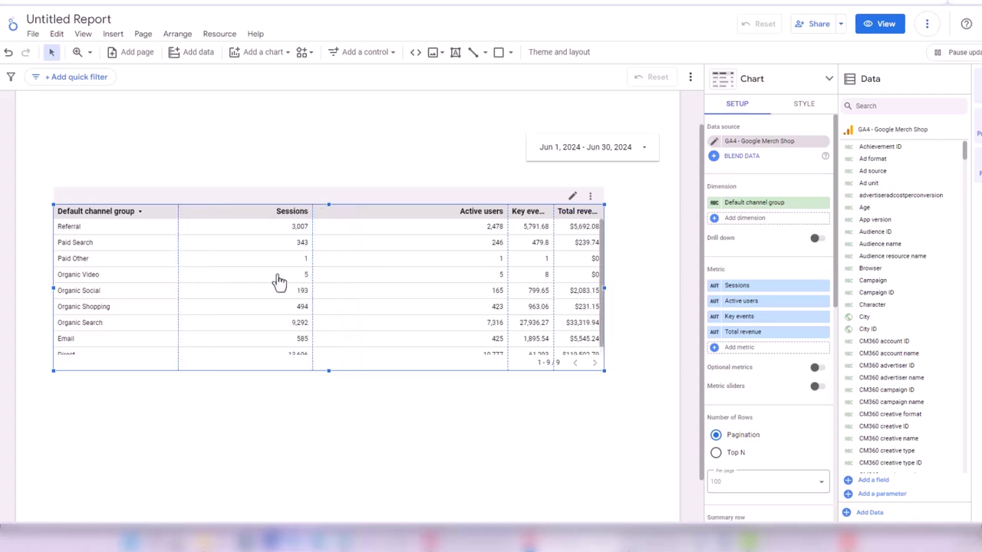
{"action": "left_click_drag", "start_coordinate": [507, 270], "coordinate": [399, 261]}
{"action": "left_click_drag", "start_coordinate": [553, 278], "coordinate": [482, 270]}
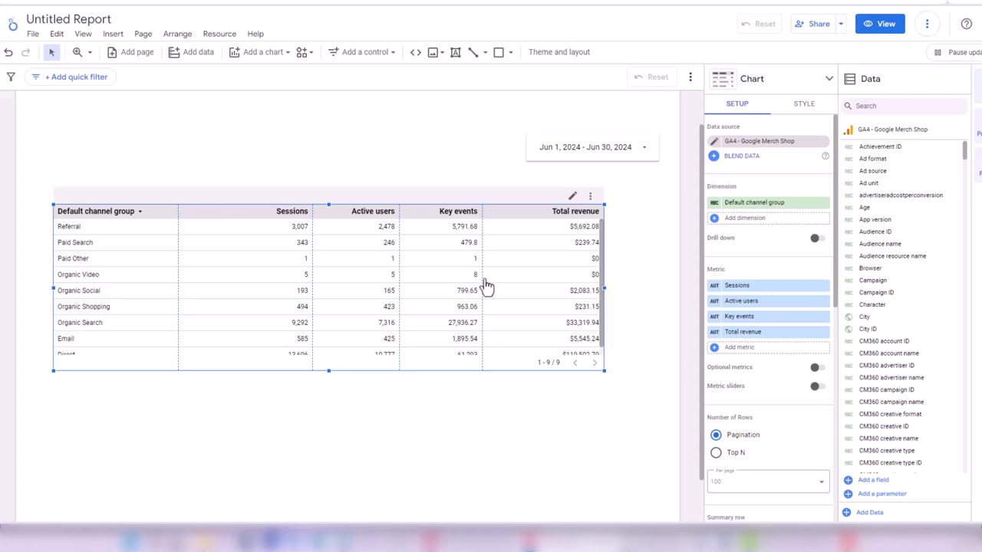
Set the table header's background color to light blue.
{"action": "left_click", "coordinate": [804, 105]}
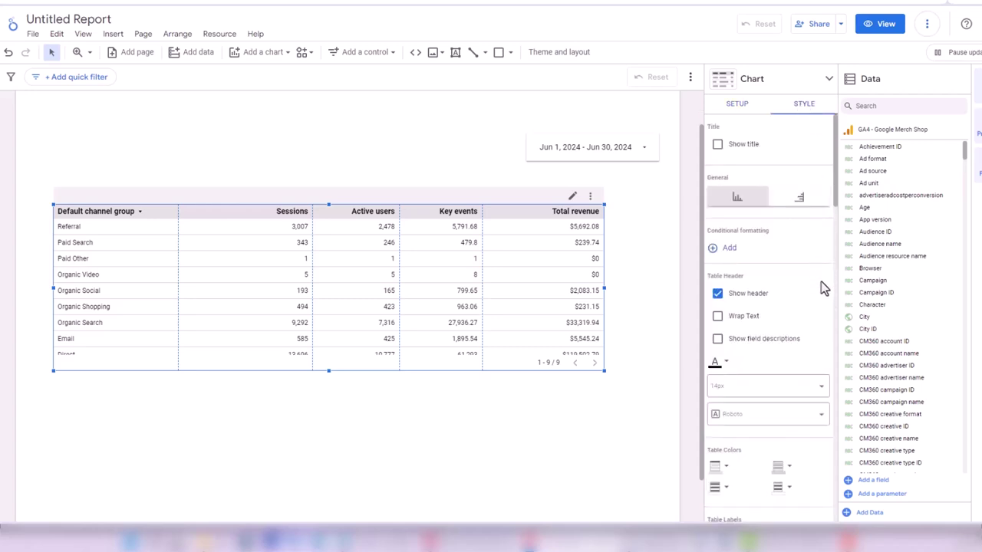
{"action": "left_click_drag", "start_coordinate": [834, 189], "coordinate": [838, 236]}
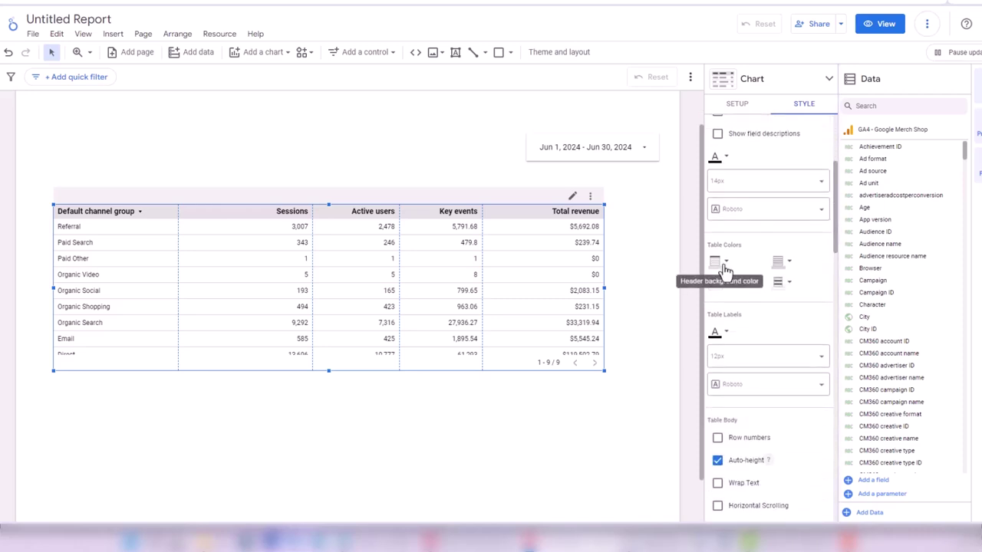
{"action": "left_click", "coordinate": [721, 264]}
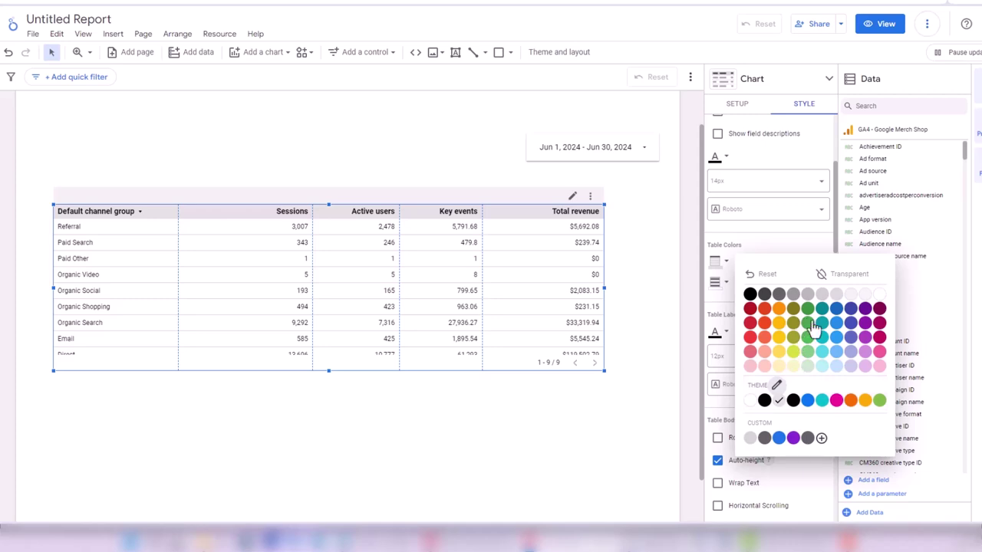
{"action": "left_click", "coordinate": [836, 353]}
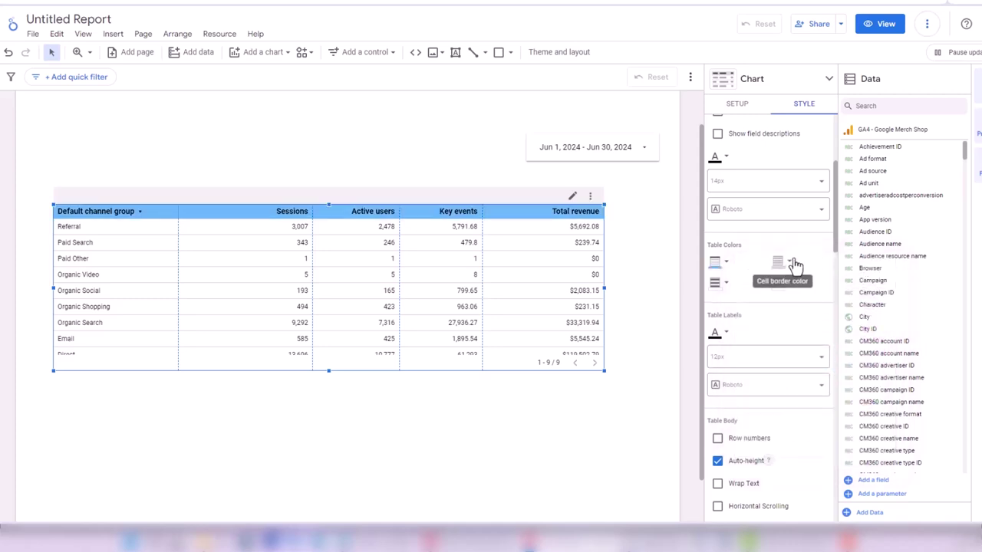
Center-align the Default channel group dimension column in the table.
{"action": "left_click_drag", "start_coordinate": [837, 257], "coordinate": [828, 334]}
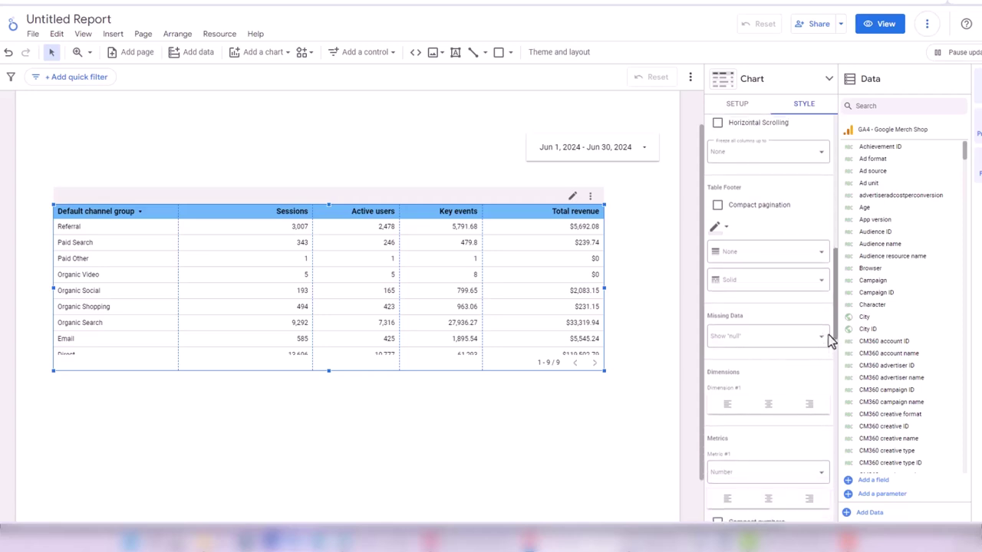
{"action": "scroll", "coordinate": [834, 330], "scroll_direction": "down", "scroll_amount": 2}
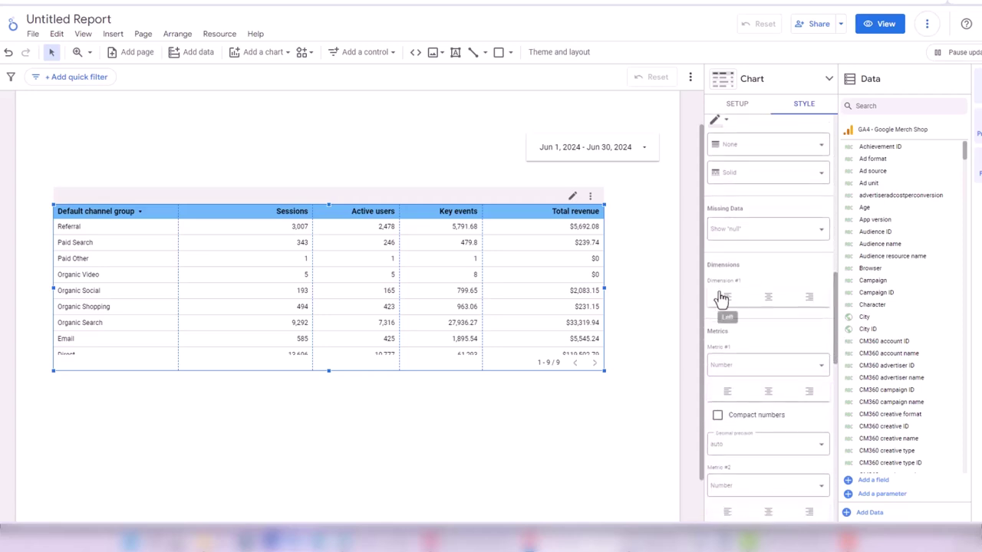
{"action": "left_click", "coordinate": [769, 297]}
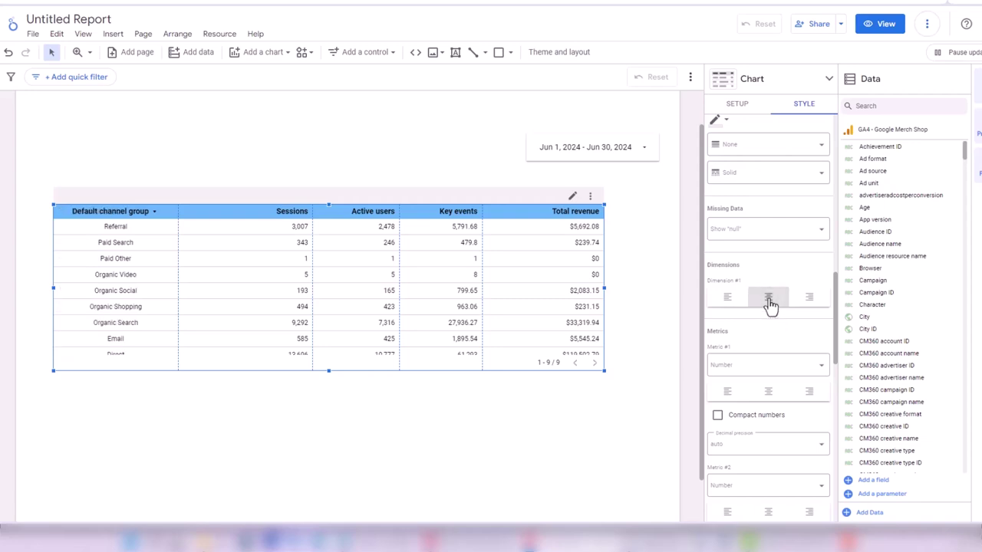
{"action": "scroll", "coordinate": [834, 318], "scroll_direction": "down", "scroll_amount": 3}
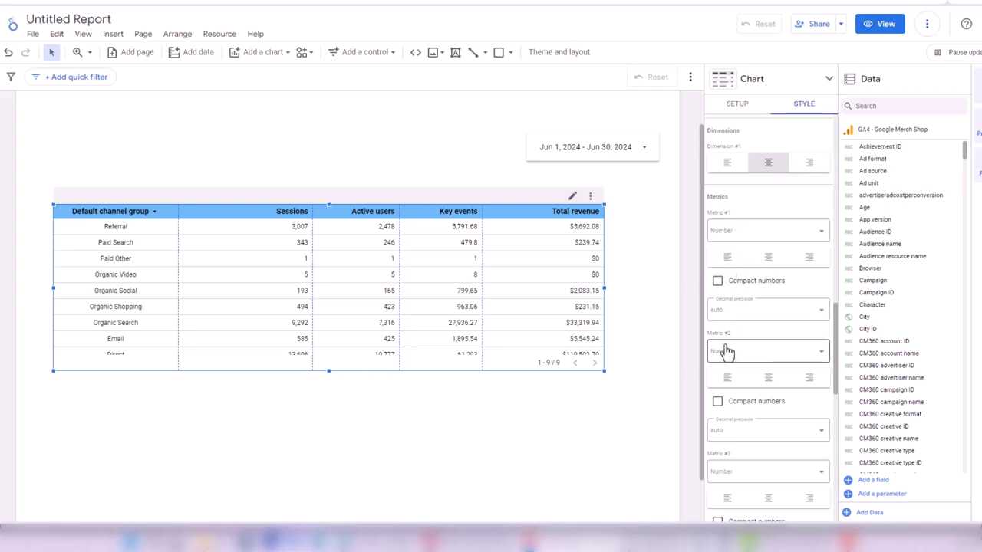
Center-align the Sessions, Active users, Key events and Total revenue metric columns in the table.
{"action": "left_click", "coordinate": [769, 259]}
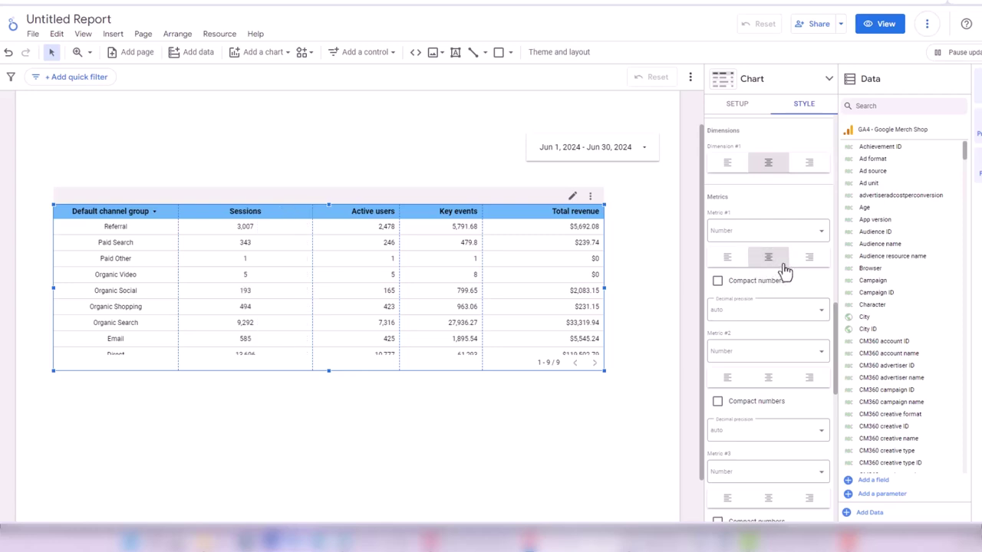
{"action": "left_click", "coordinate": [779, 374]}
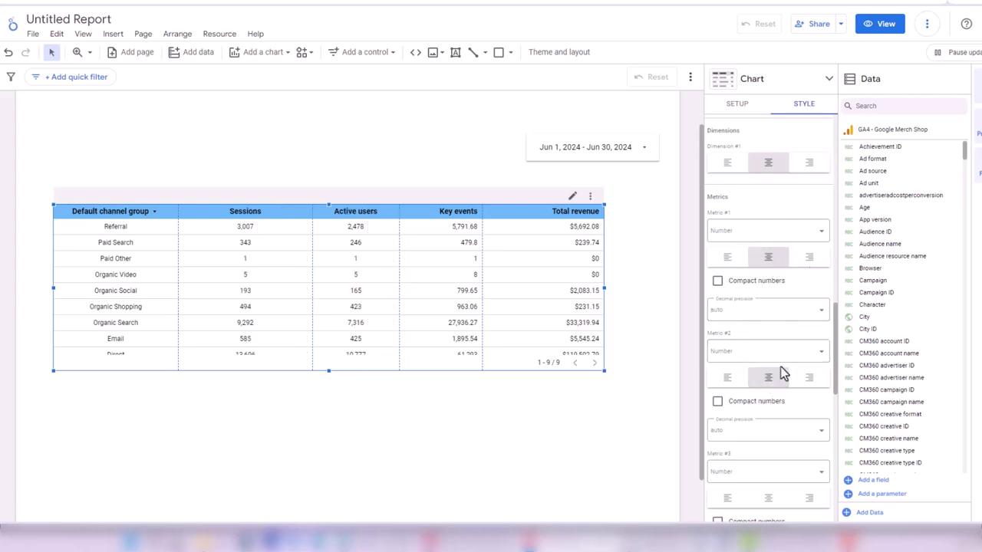
{"action": "scroll", "coordinate": [836, 357], "scroll_direction": "down", "scroll_amount": 2}
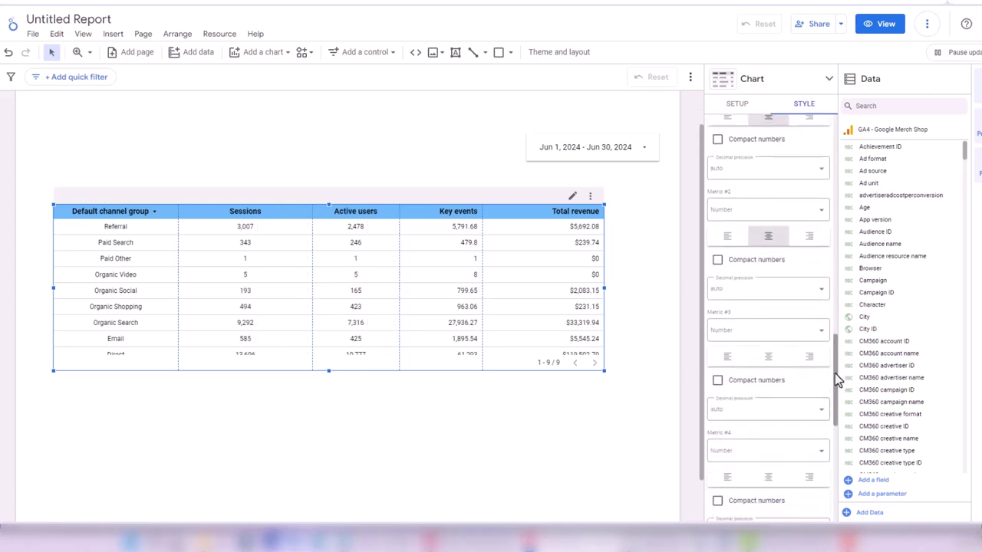
{"action": "left_click", "coordinate": [769, 358]}
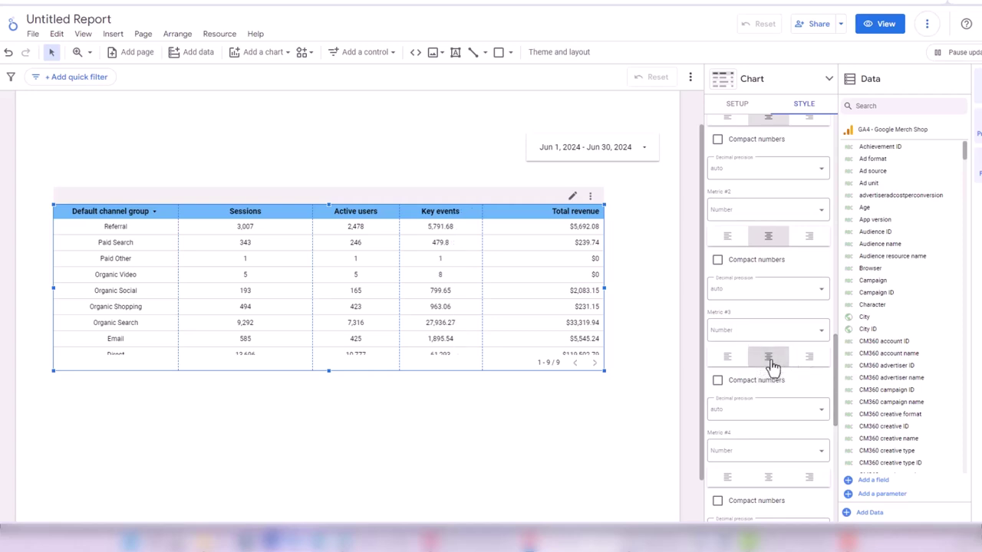
{"action": "left_click", "coordinate": [770, 477]}
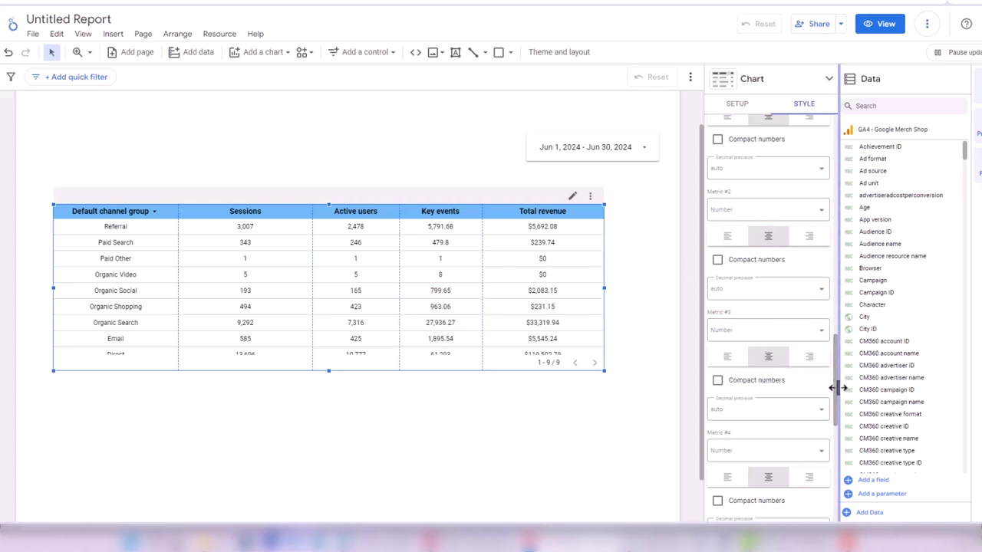
Set the decimal precision of the Key events and Total revenue metrics to 0.
{"action": "scroll", "coordinate": [835, 389], "scroll_direction": "down", "scroll_amount": 1}
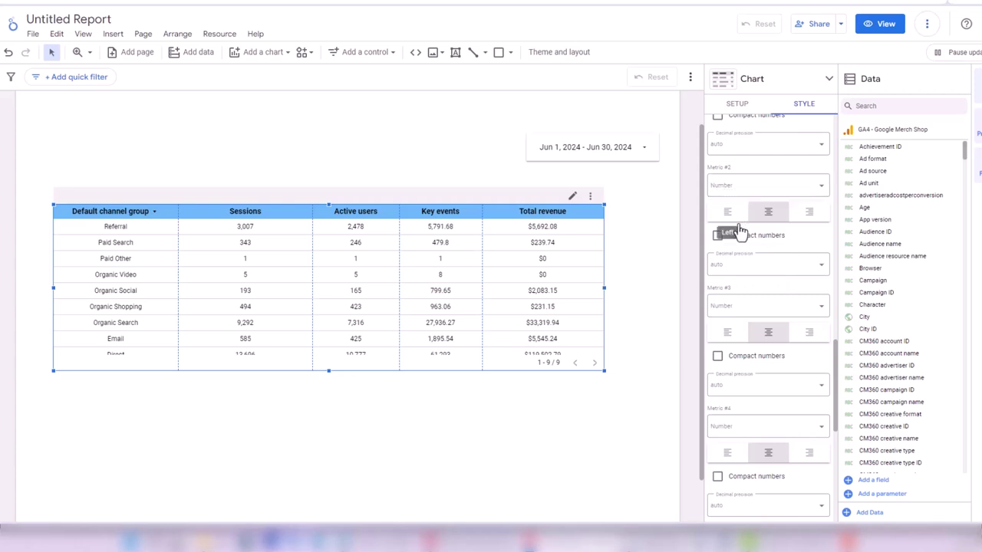
{"action": "left_click", "coordinate": [777, 394]}
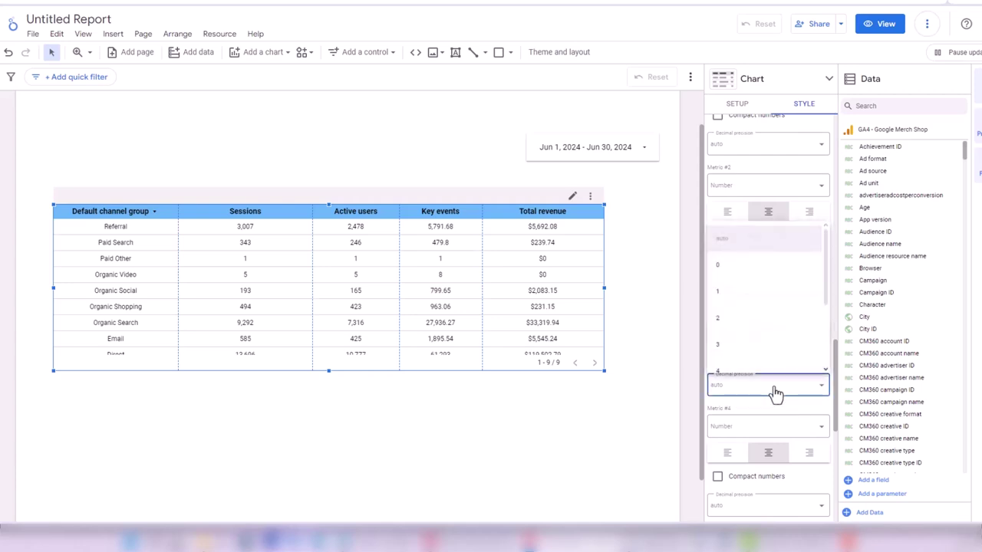
{"action": "left_click", "coordinate": [738, 275]}
{"action": "left_click_drag", "start_coordinate": [840, 422], "coordinate": [839, 459]}
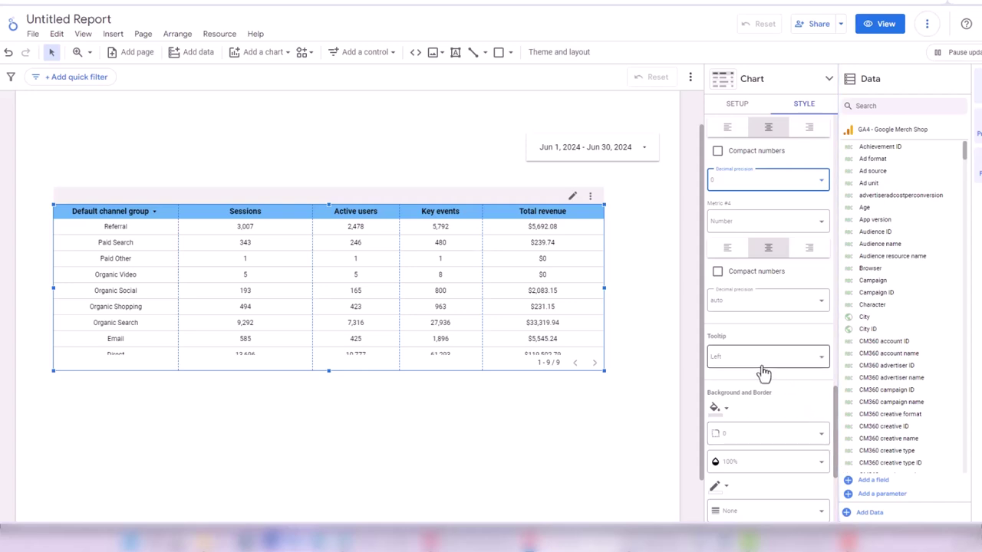
{"action": "left_click", "coordinate": [756, 303]}
{"action": "left_click", "coordinate": [745, 358]}
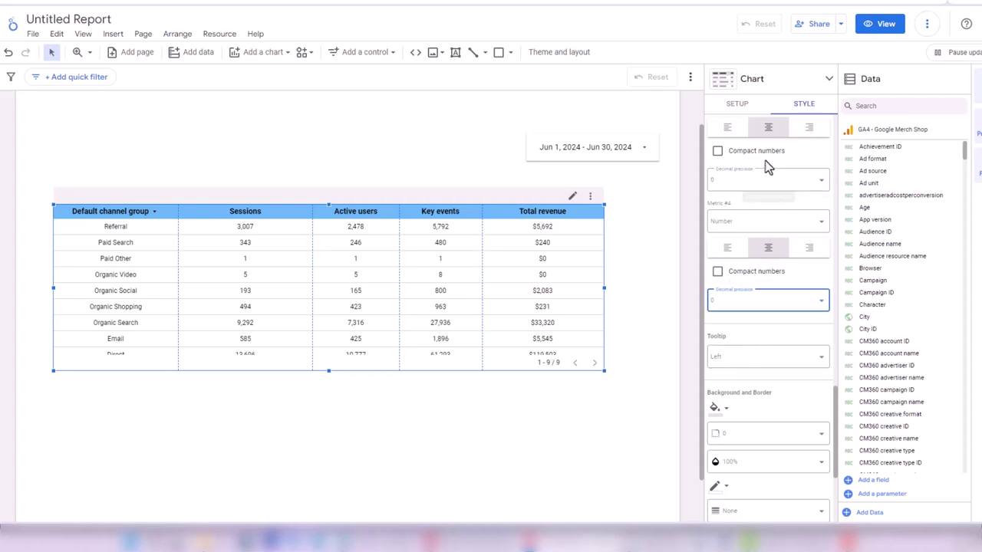
Change the table's primary sort field to Total revenue, keeping the descending order.
{"action": "left_click", "coordinate": [740, 107]}
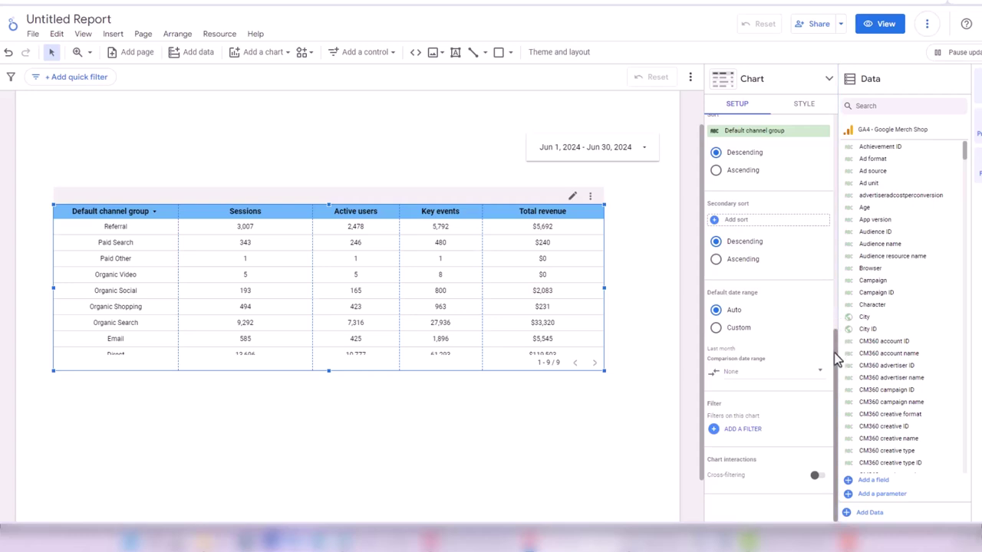
{"action": "left_click", "coordinate": [736, 223]}
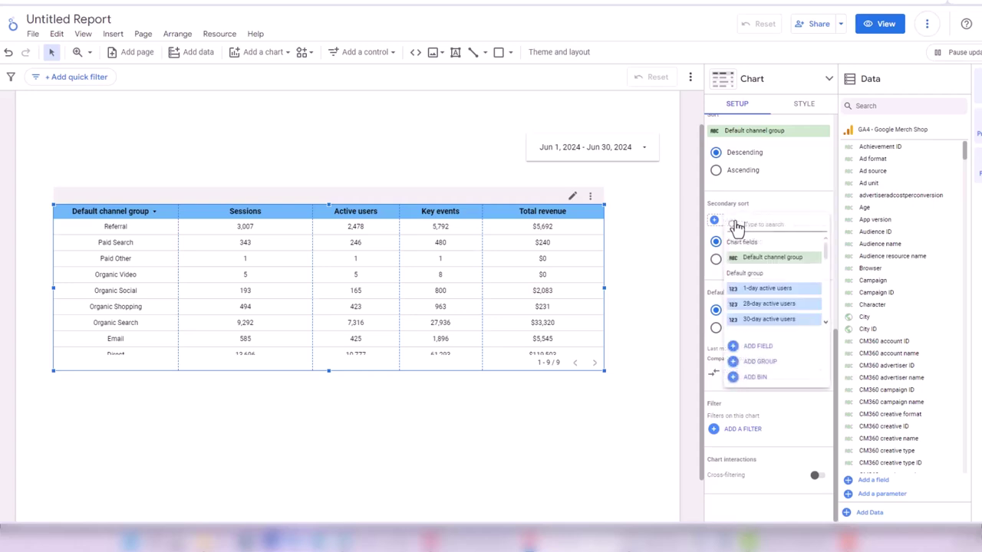
{"action": "left_click", "coordinate": [774, 199]}
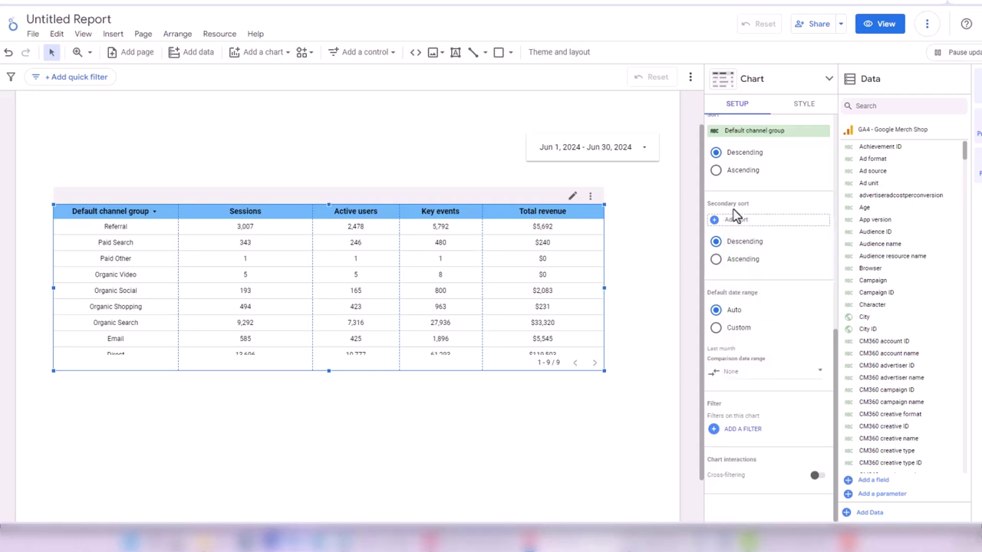
{"action": "left_click_drag", "start_coordinate": [835, 343], "coordinate": [837, 258]}
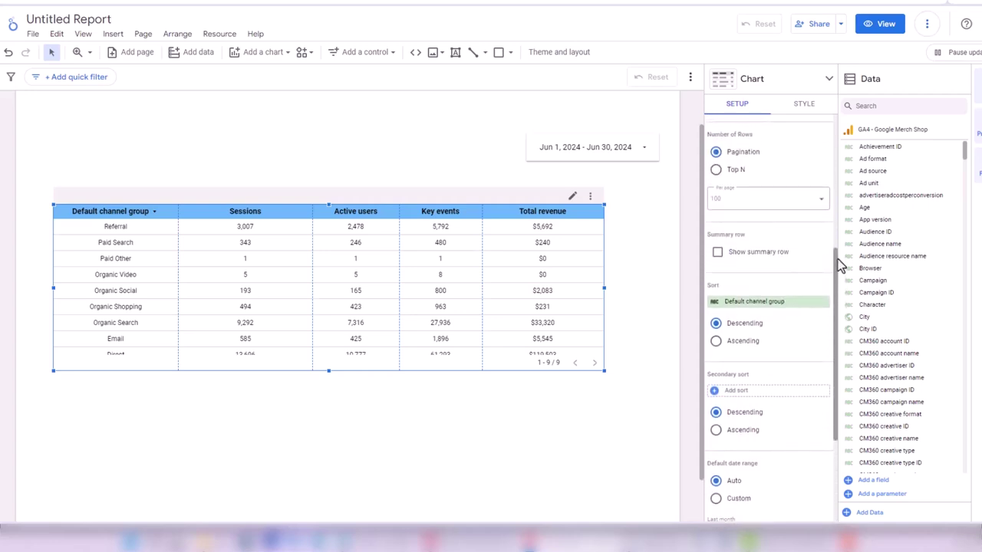
{"action": "left_click", "coordinate": [755, 305]}
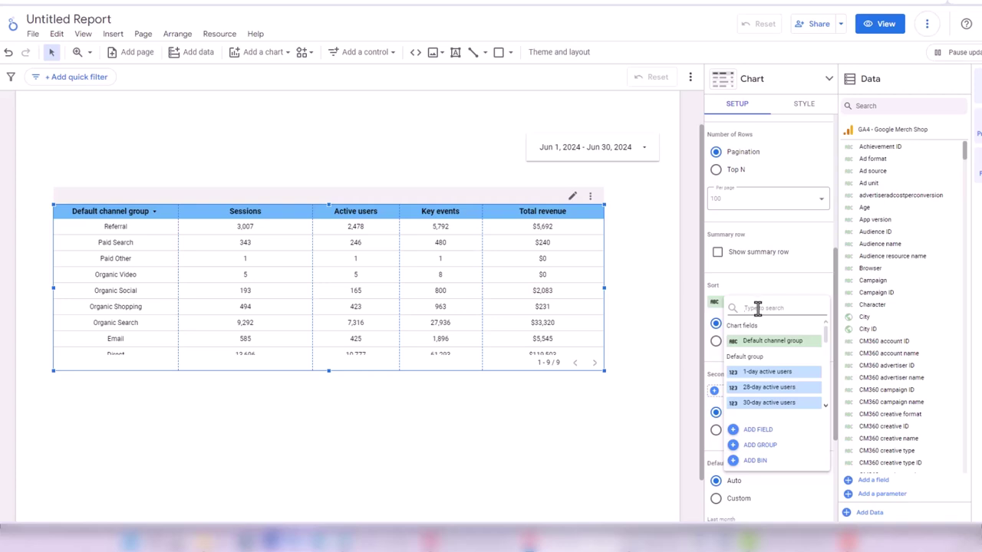
{"action": "type", "text": "total reve"}
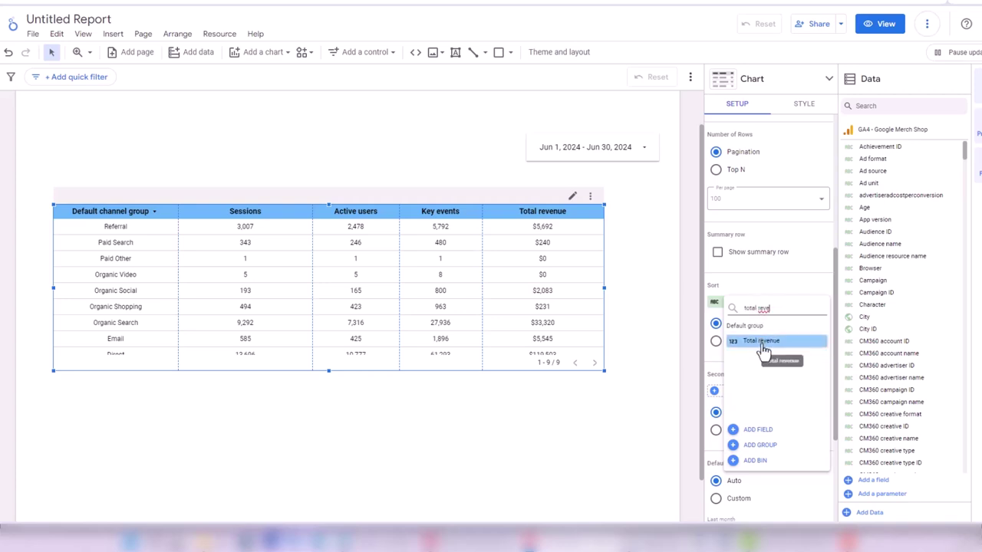
{"action": "left_click", "coordinate": [763, 342]}
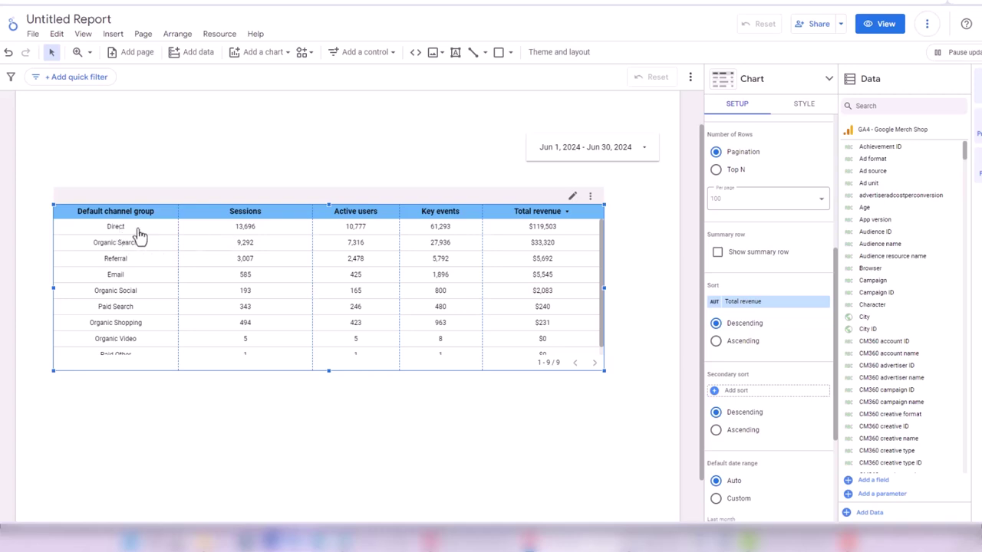
Move the table down the page to leave free space between it and the date range control.
{"action": "left_click", "coordinate": [702, 284]}
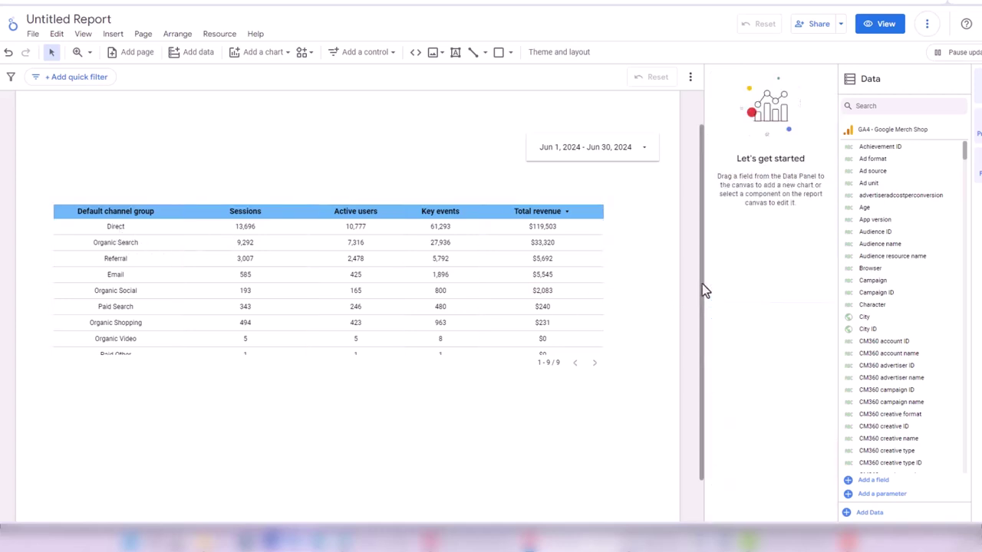
{"action": "left_click_drag", "start_coordinate": [474, 205], "coordinate": [493, 305]}
{"action": "left_click_drag", "start_coordinate": [700, 250], "coordinate": [705, 222]}
{"action": "left_click", "coordinate": [695, 234]}
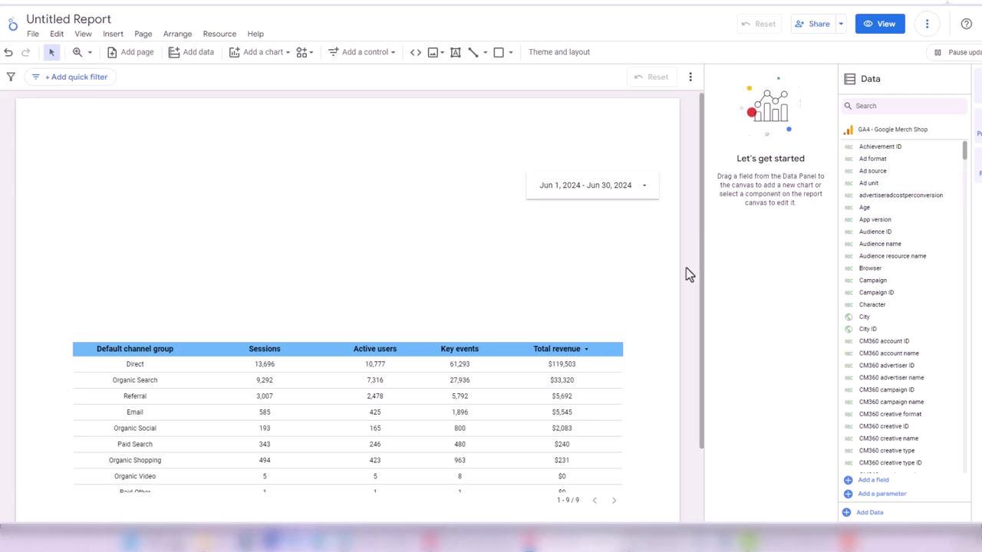
{"action": "left_click_drag", "start_coordinate": [562, 341], "coordinate": [564, 238]}
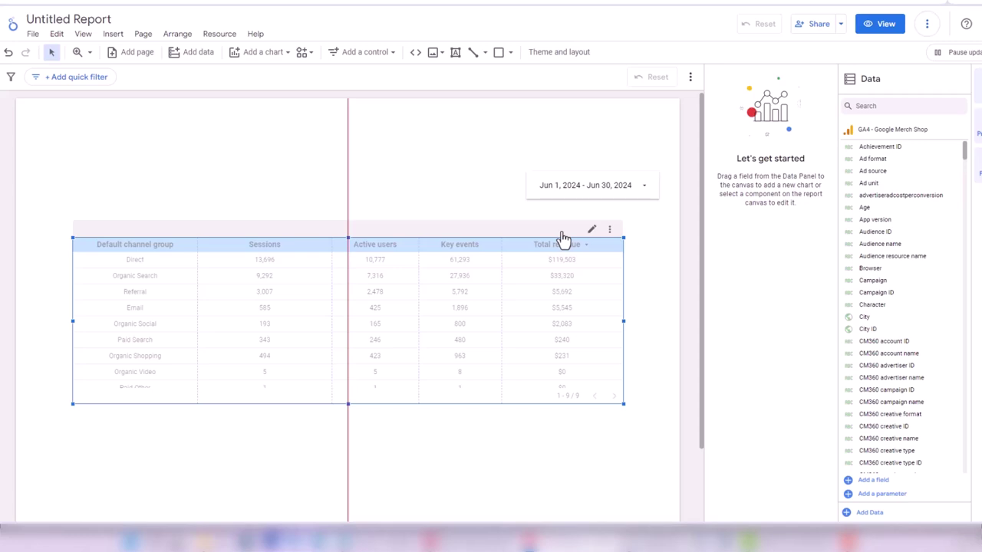
{"action": "left_click_drag", "start_coordinate": [564, 238], "coordinate": [565, 347]}
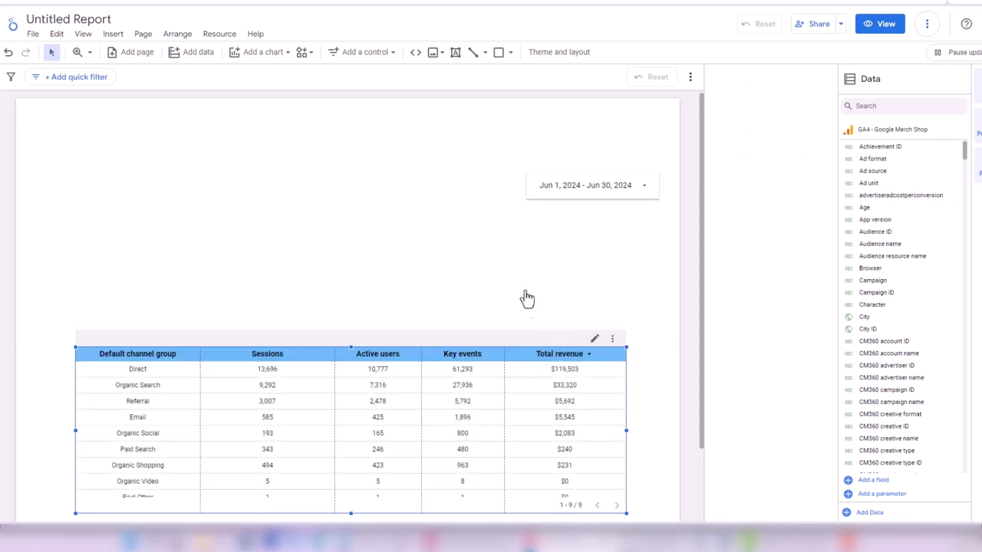
{"action": "left_click", "coordinate": [610, 228]}
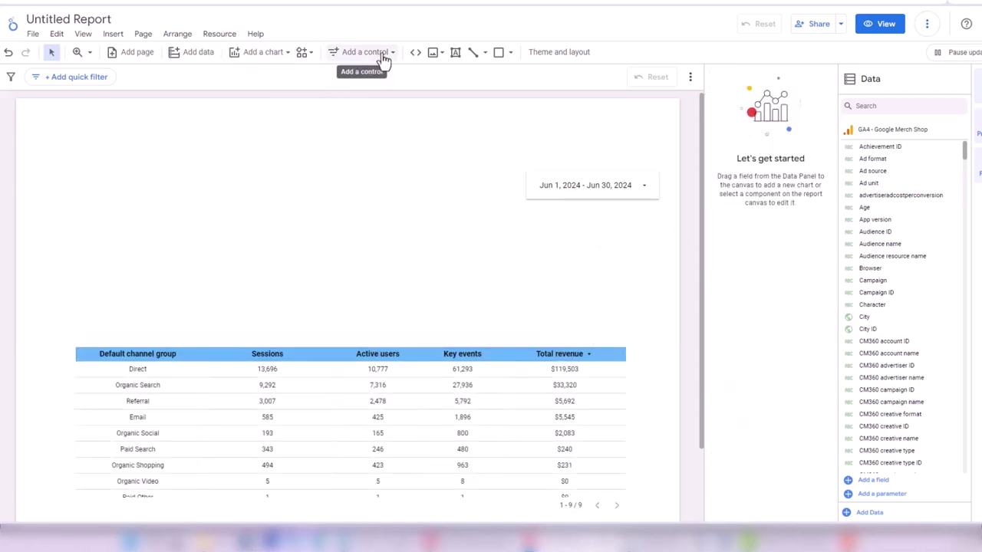
Insert a Sessions scorecard above the table, near its left edge.
{"action": "left_click", "coordinate": [113, 33]}
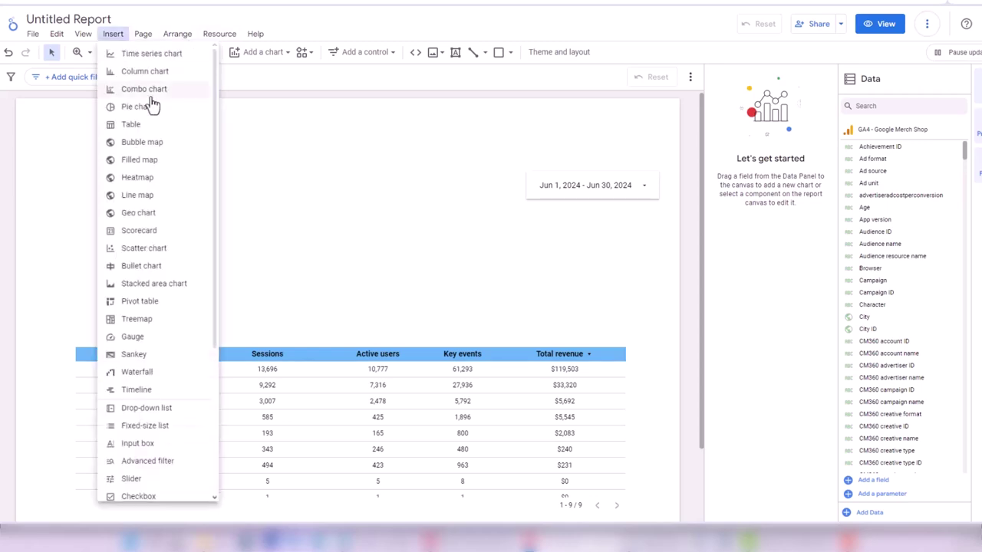
{"action": "left_click", "coordinate": [157, 236]}
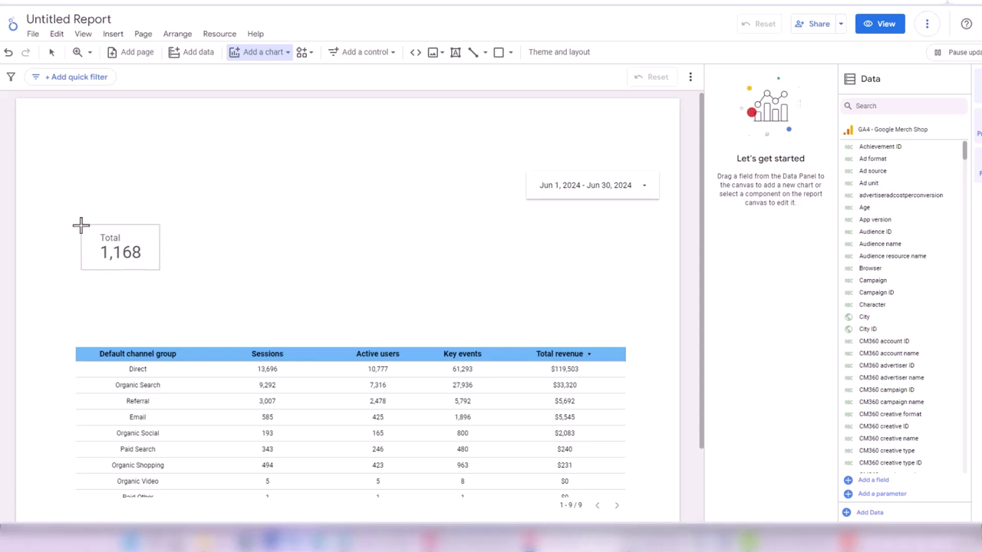
{"action": "left_click", "coordinate": [80, 224]}
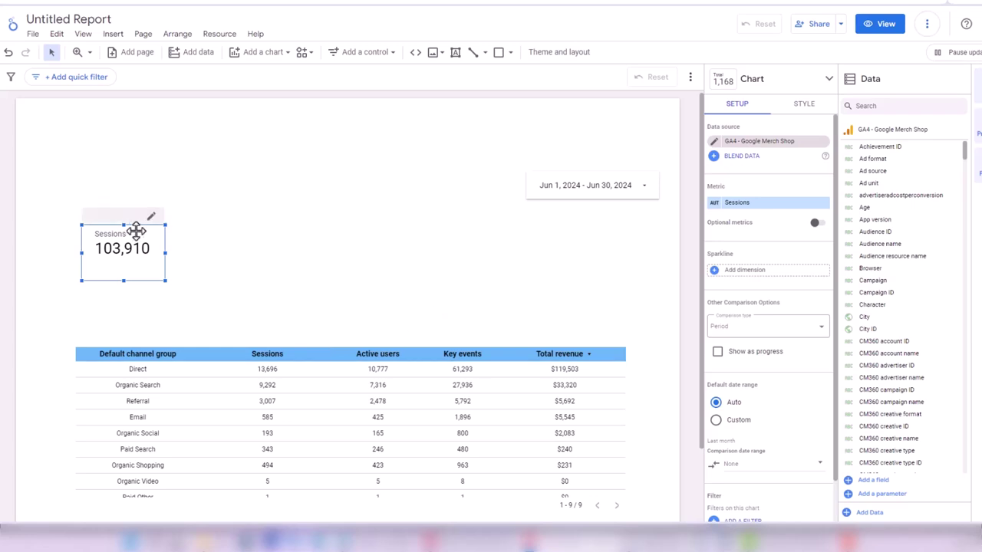
Center-align the scorecard's metric name, metric value and comparison labels.
{"action": "left_click", "coordinate": [803, 104]}
{"action": "scroll", "coordinate": [791, 369], "scroll_direction": "down", "scroll_amount": 3}
{"action": "left_click", "coordinate": [775, 384]}
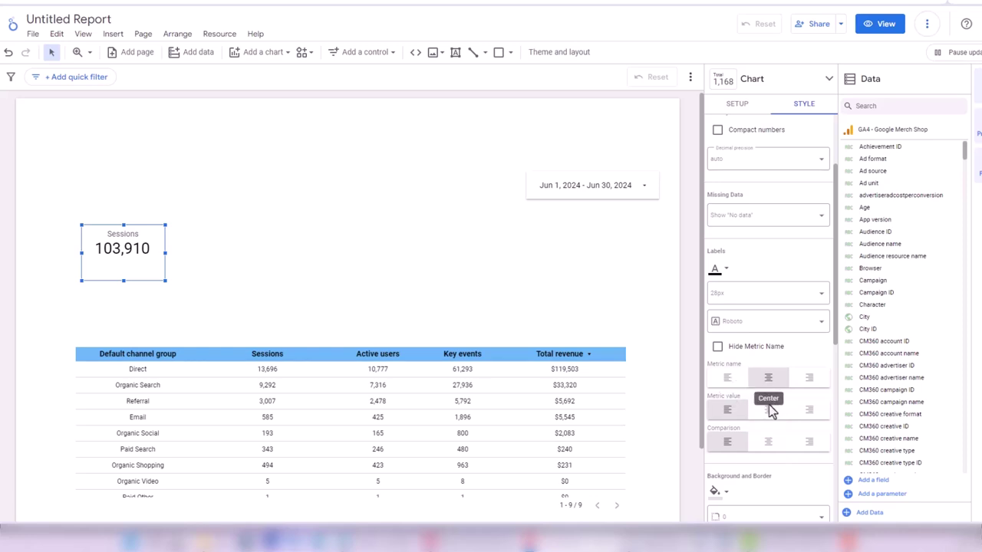
{"action": "left_click", "coordinate": [770, 410]}
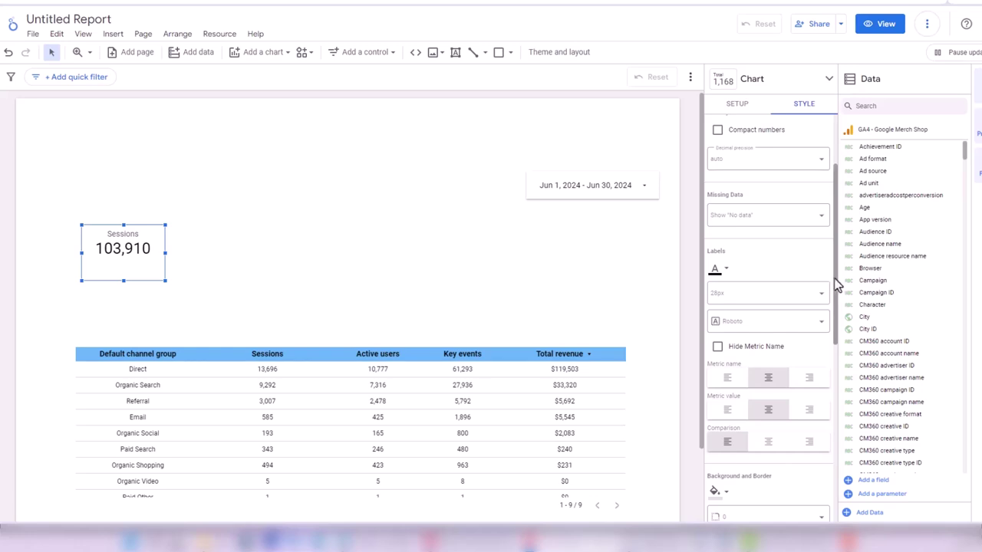
{"action": "scroll", "coordinate": [836, 284], "scroll_direction": "up", "scroll_amount": 3}
{"action": "scroll", "coordinate": [837, 230], "scroll_direction": "down", "scroll_amount": 5}
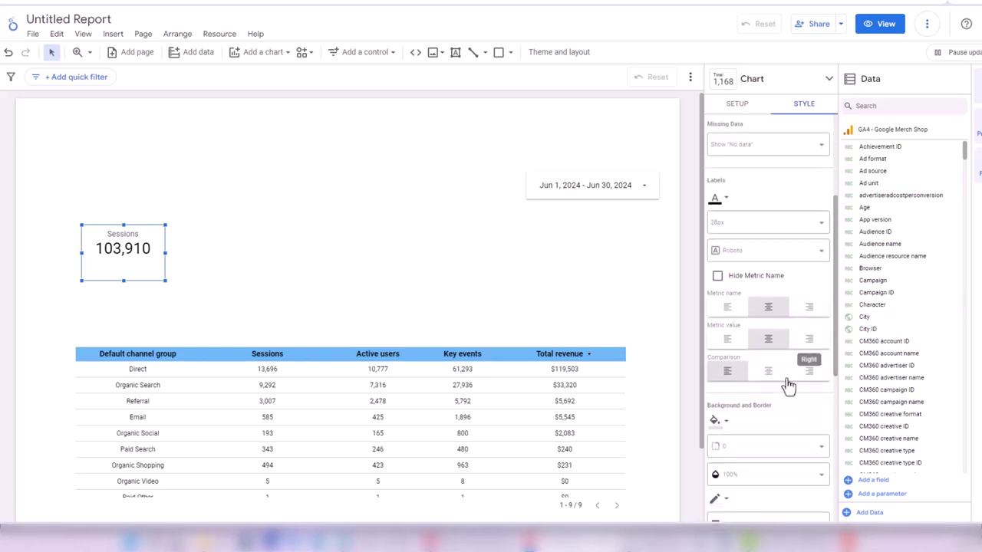
{"action": "left_click_drag", "start_coordinate": [836, 340], "coordinate": [764, 159]}
Set the Sessions scorecard's comparison date range to Previous period and apply it.
{"action": "left_click", "coordinate": [738, 105]}
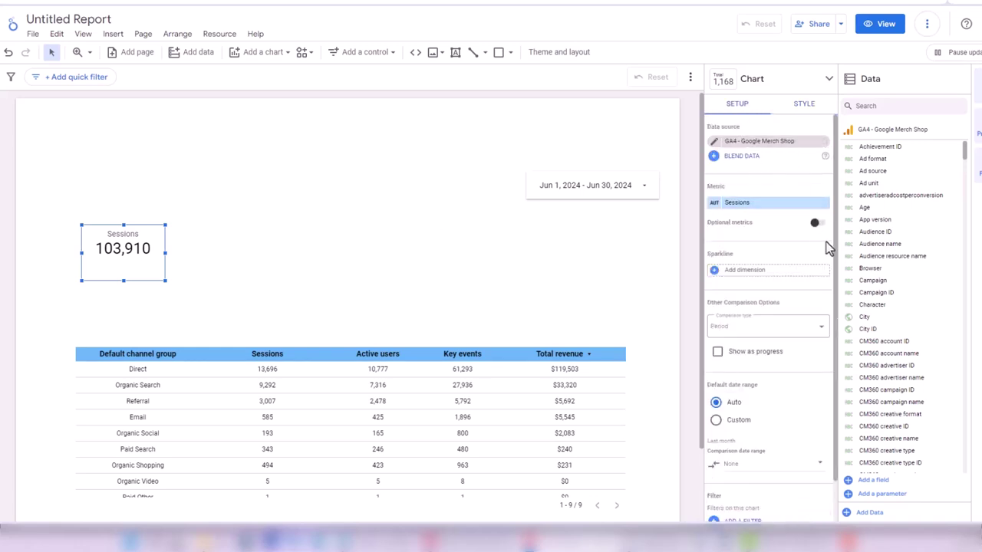
{"action": "left_click_drag", "start_coordinate": [834, 259], "coordinate": [829, 333]}
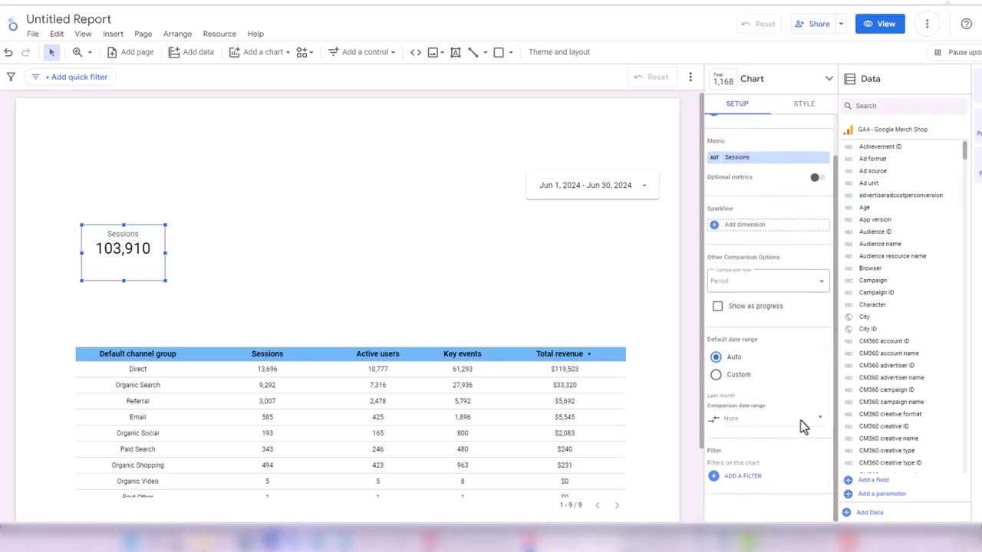
{"action": "left_click", "coordinate": [803, 425]}
{"action": "left_click", "coordinate": [791, 265]}
{"action": "left_click", "coordinate": [782, 428]}
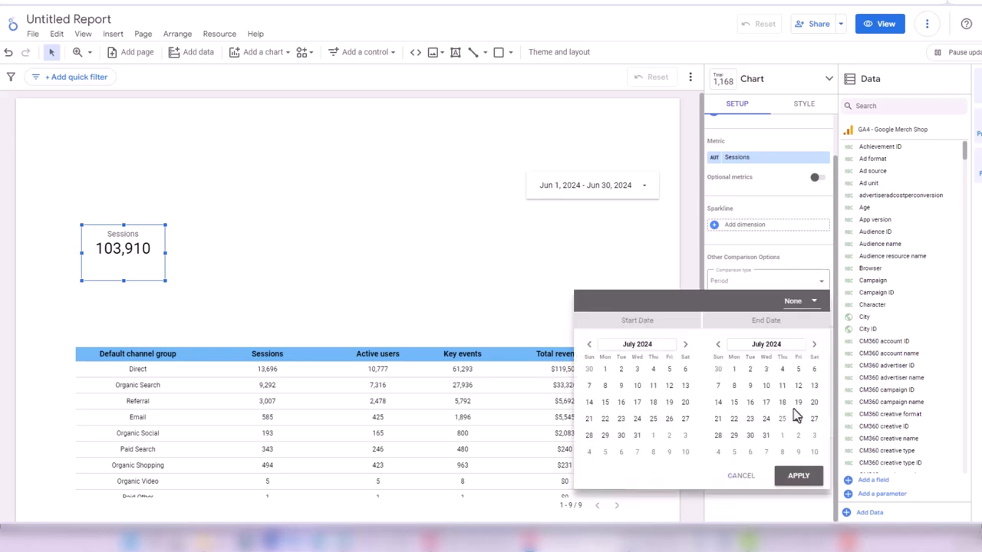
{"action": "left_click", "coordinate": [812, 307]}
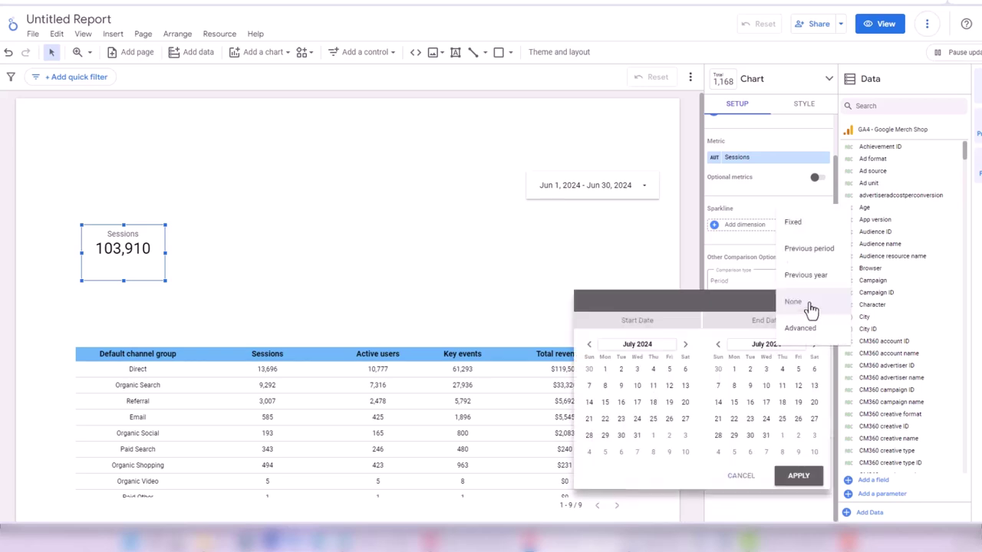
{"action": "left_click", "coordinate": [821, 250]}
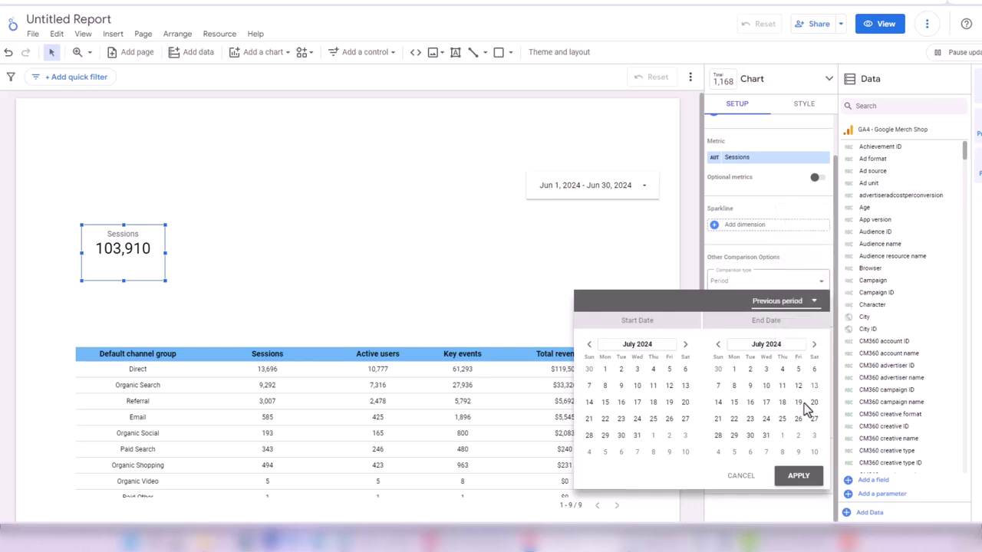
{"action": "left_click", "coordinate": [798, 477]}
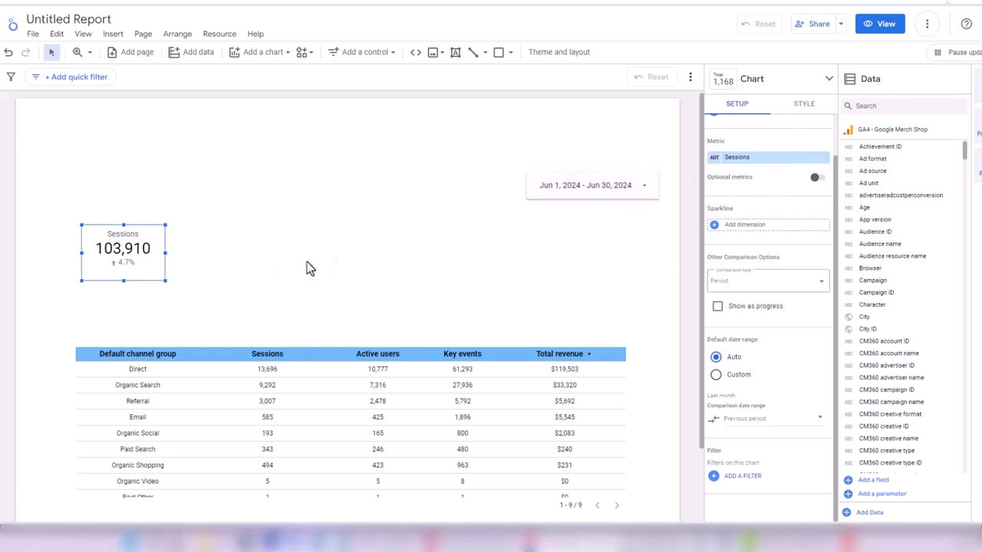
{"action": "left_click", "coordinate": [209, 259]}
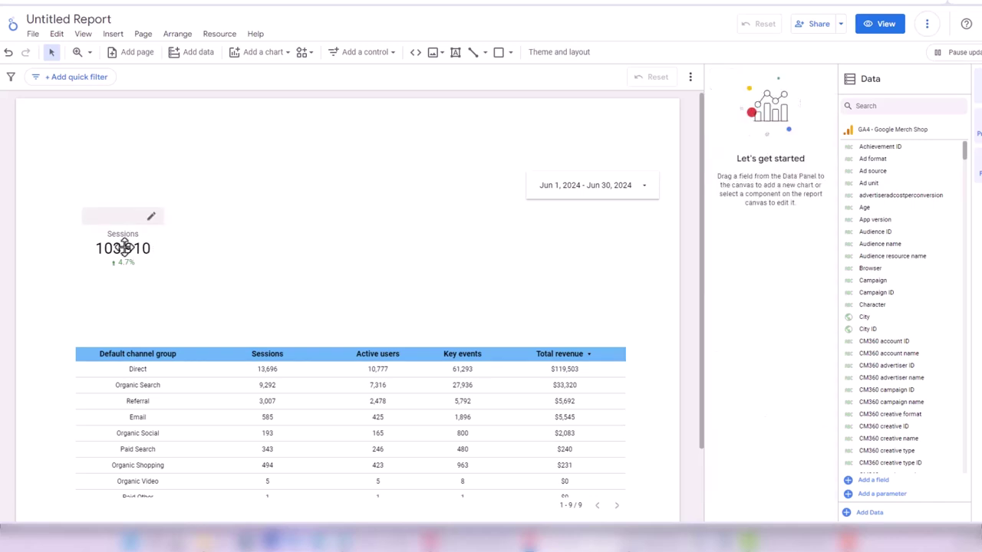
{"action": "left_click", "coordinate": [131, 242]}
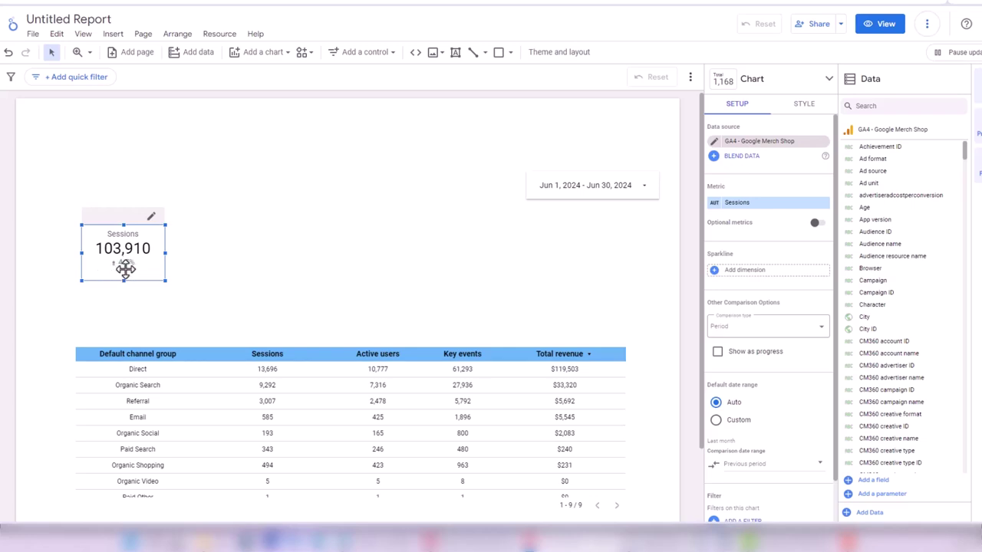
Move the Sessions scorecard down so it sits just above the table's first column.
{"action": "left_click_drag", "start_coordinate": [129, 226], "coordinate": [127, 266]}
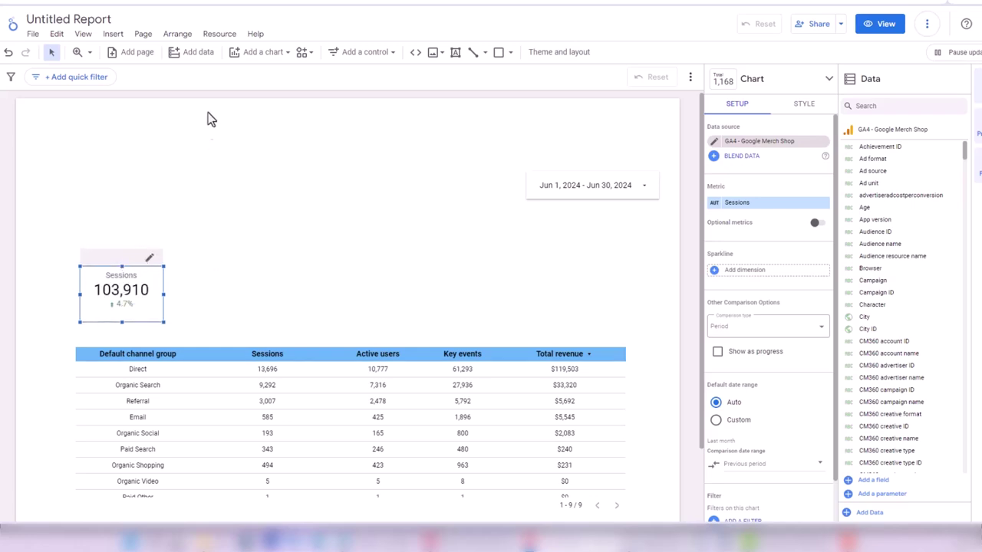
{"action": "left_click", "coordinate": [394, 193]}
Add a text box below the date range control reading "Comparison data is the previous period.".
{"action": "left_click", "coordinate": [115, 34]}
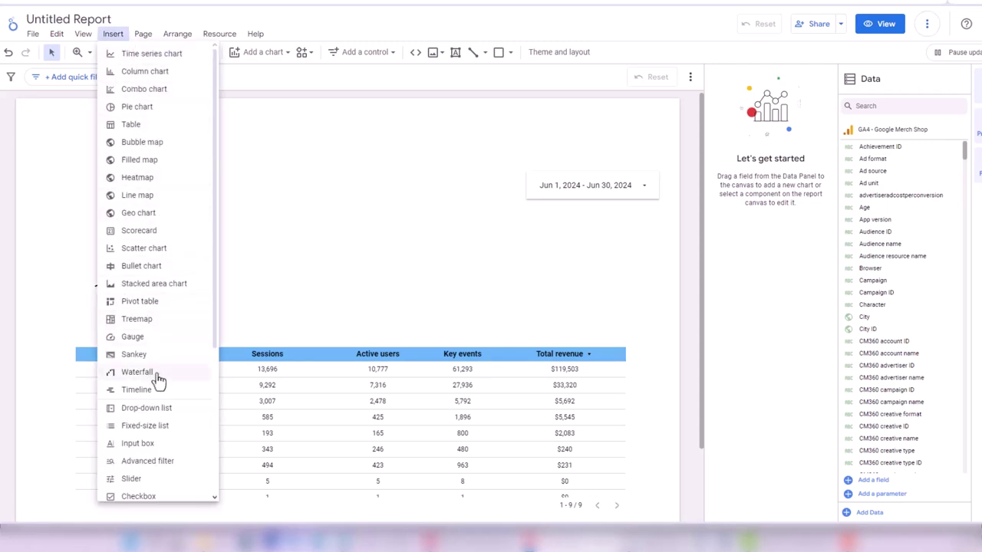
{"action": "scroll", "coordinate": [164, 360], "scroll_direction": "down", "scroll_amount": 1}
{"action": "scroll", "coordinate": [169, 356], "scroll_direction": "down", "scroll_amount": 1}
{"action": "left_click", "coordinate": [149, 455]}
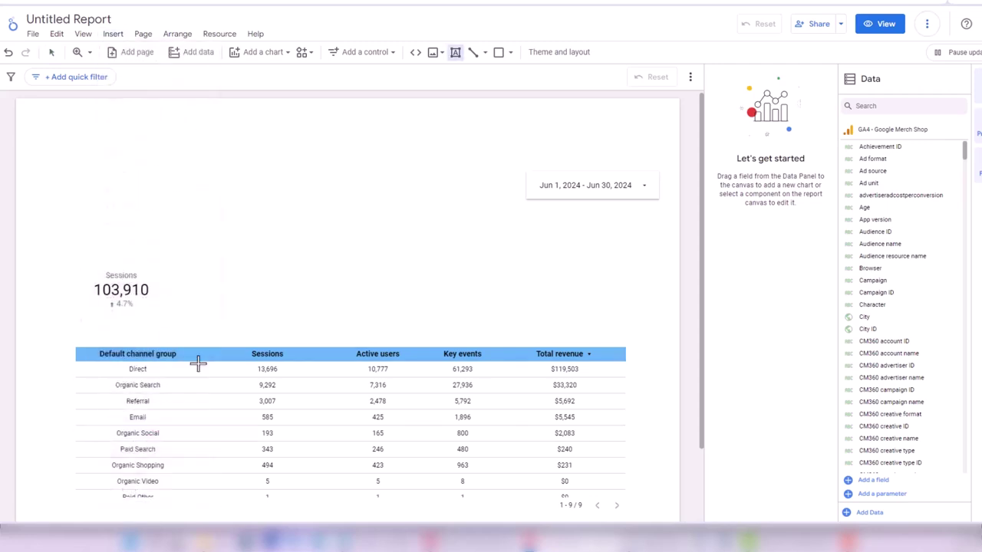
{"action": "left_click_drag", "start_coordinate": [366, 208], "coordinate": [673, 236]}
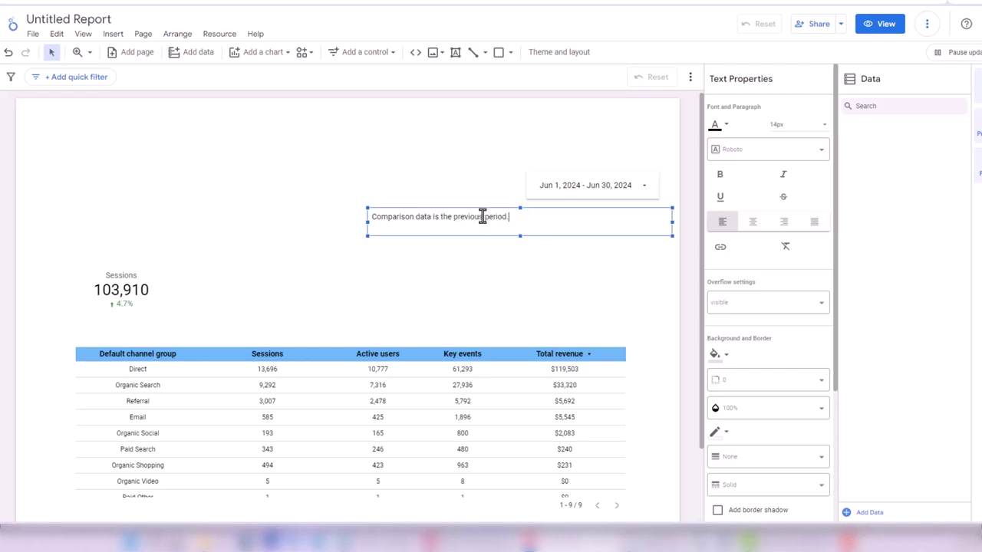
Shrink the comparison note's text box to fit its text and place it directly beneath the date range control.
{"action": "left_click_drag", "start_coordinate": [672, 222], "coordinate": [667, 221]}
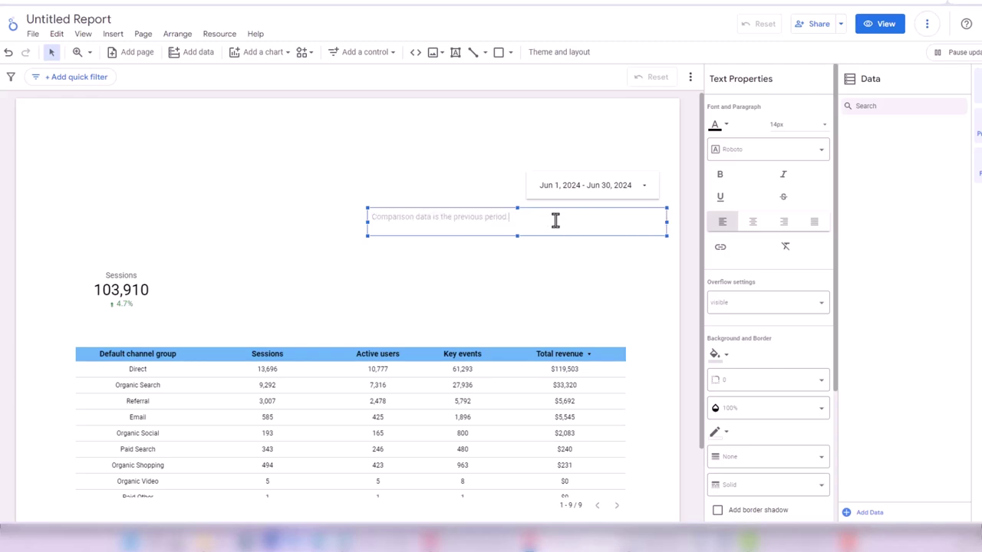
{"action": "double_click", "coordinate": [449, 234]}
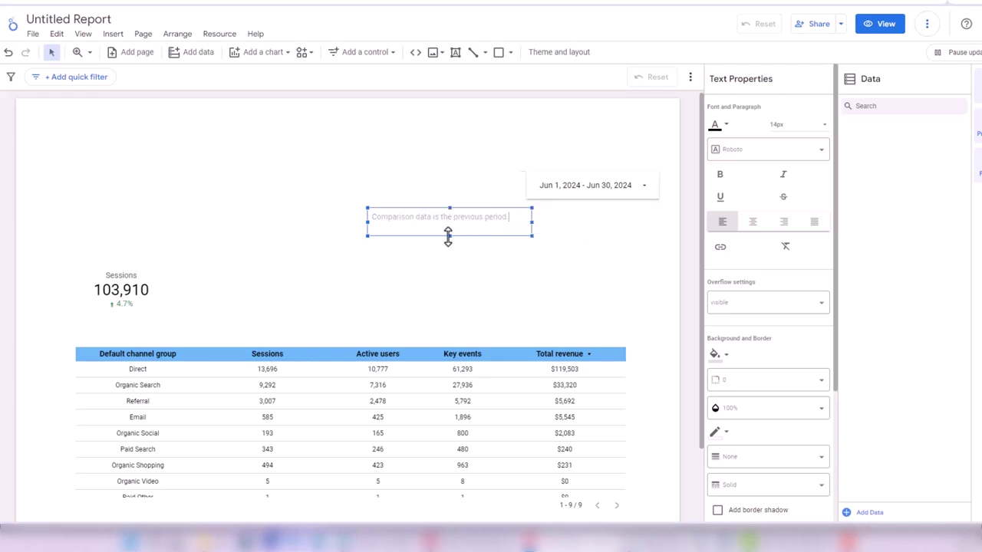
{"action": "left_click_drag", "start_coordinate": [531, 219], "coordinate": [517, 219]}
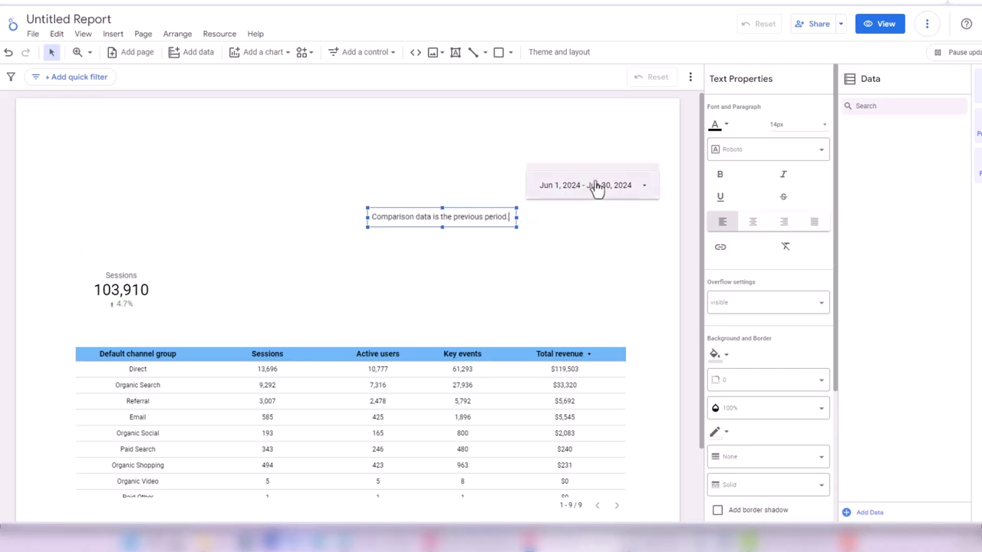
{"action": "left_click_drag", "start_coordinate": [463, 217], "coordinate": [604, 217]}
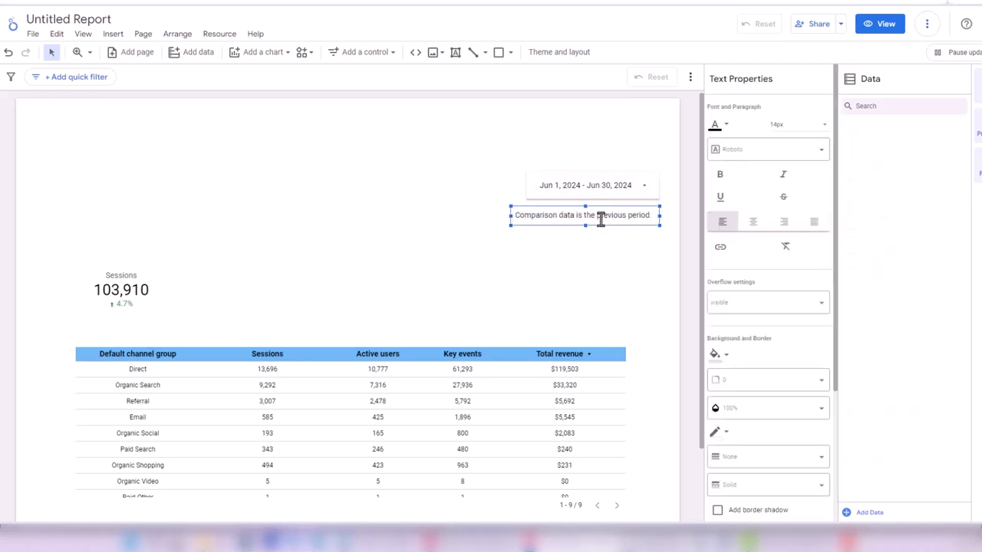
Set the comparison note's font size to 12px.
{"action": "left_click", "coordinate": [786, 126]}
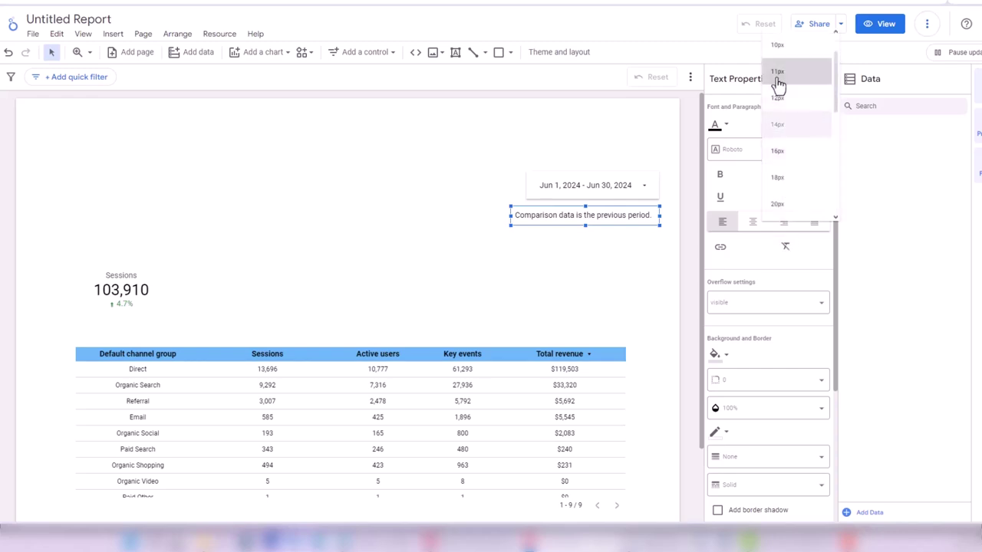
{"action": "left_click", "coordinate": [777, 86]}
{"action": "triple_click", "coordinate": [627, 214]}
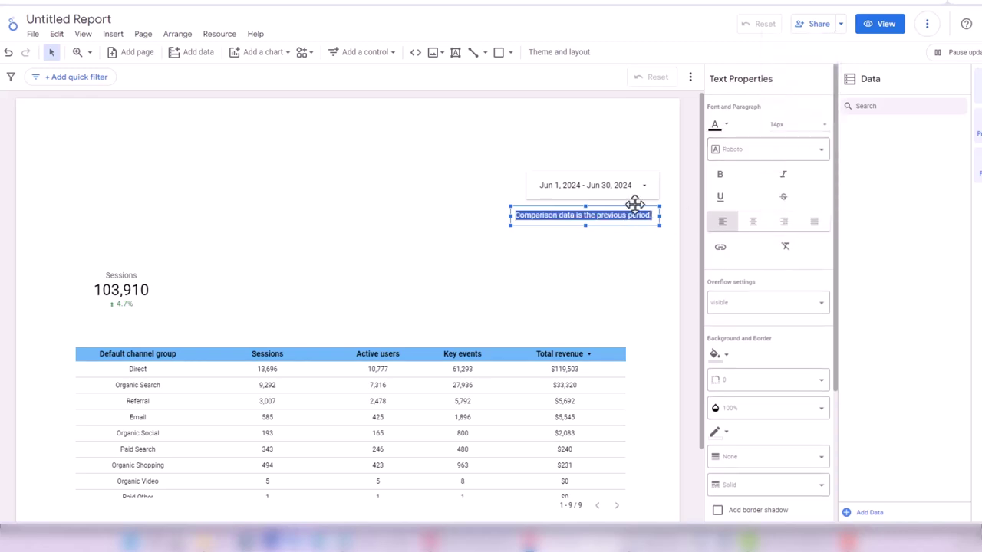
{"action": "left_click", "coordinate": [787, 129]}
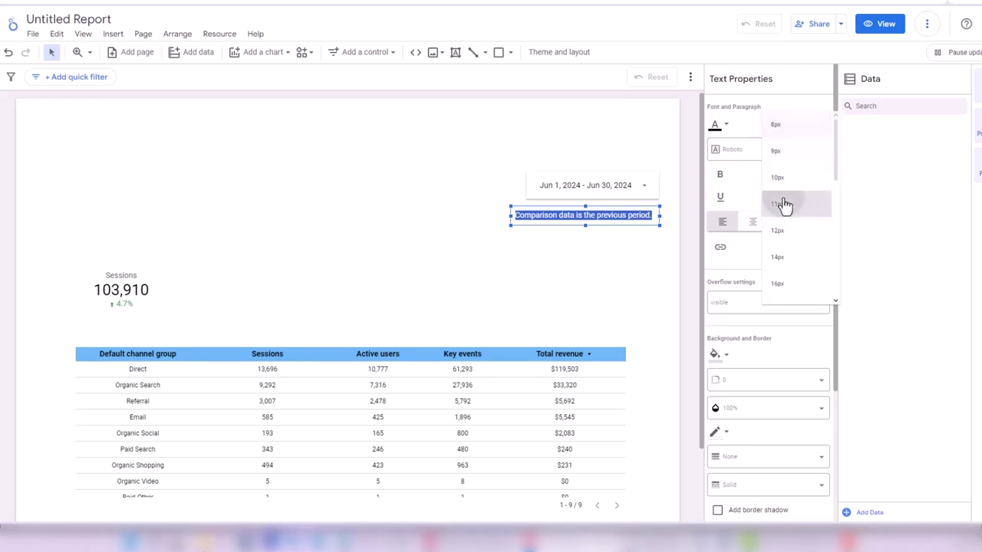
{"action": "left_click", "coordinate": [777, 204]}
{"action": "left_click", "coordinate": [800, 127]}
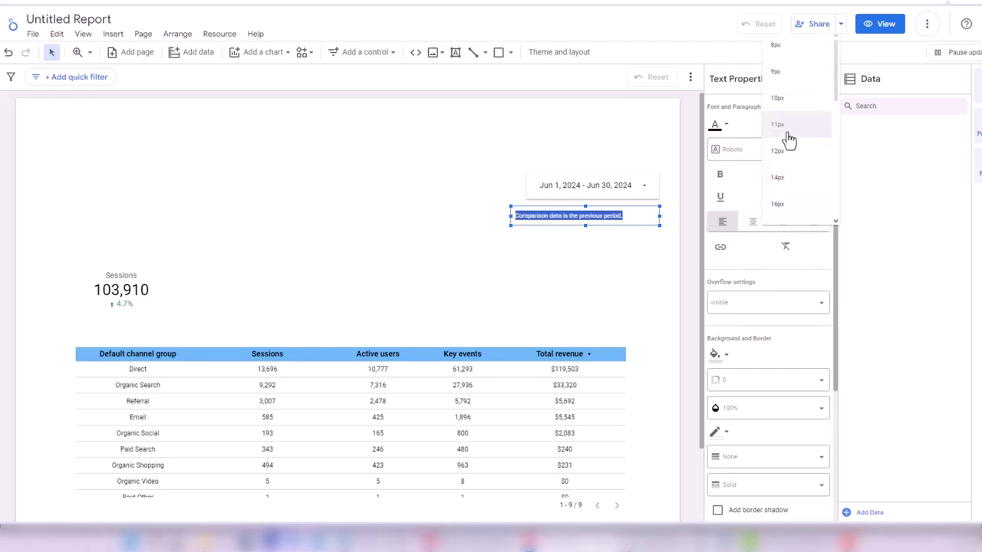
{"action": "left_click", "coordinate": [777, 150]}
{"action": "left_click", "coordinate": [658, 248]}
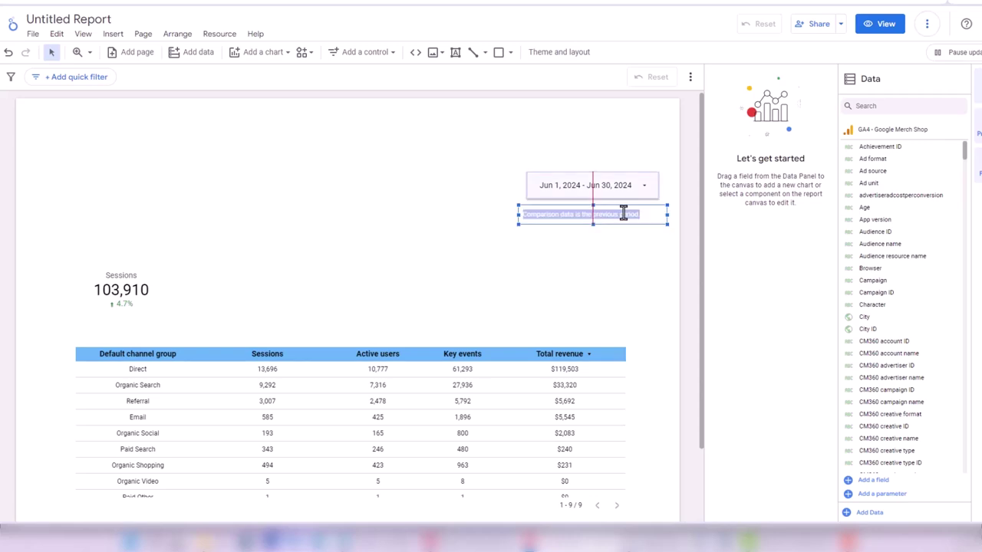
Italicize the comparison note's text beneath the date range control.
{"action": "triple_click", "coordinate": [627, 213]}
{"action": "left_click", "coordinate": [784, 178]}
{"action": "left_click", "coordinate": [633, 249]}
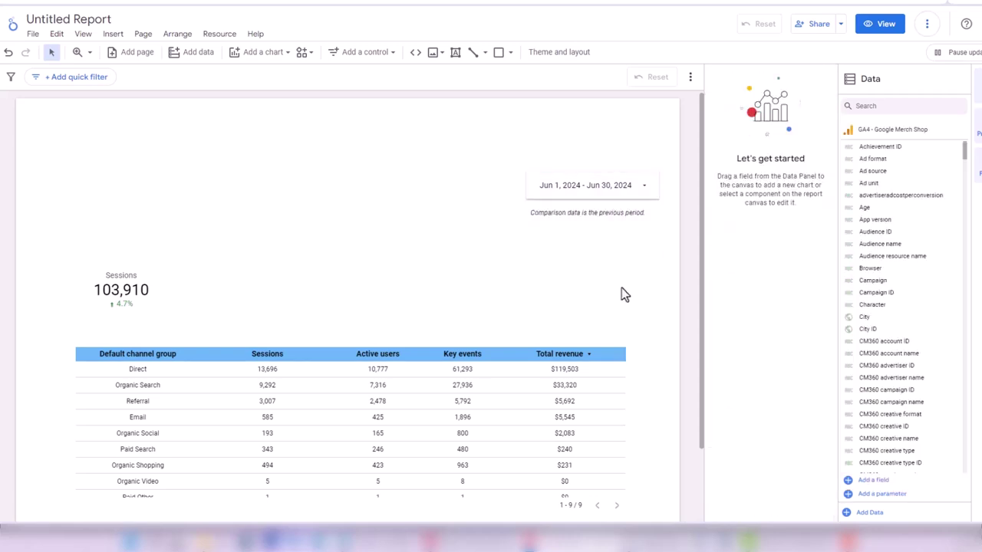
Duplicate the Sessions scorecard and place the copy beside it on the right, at the same height.
{"action": "left_click", "coordinate": [150, 281]}
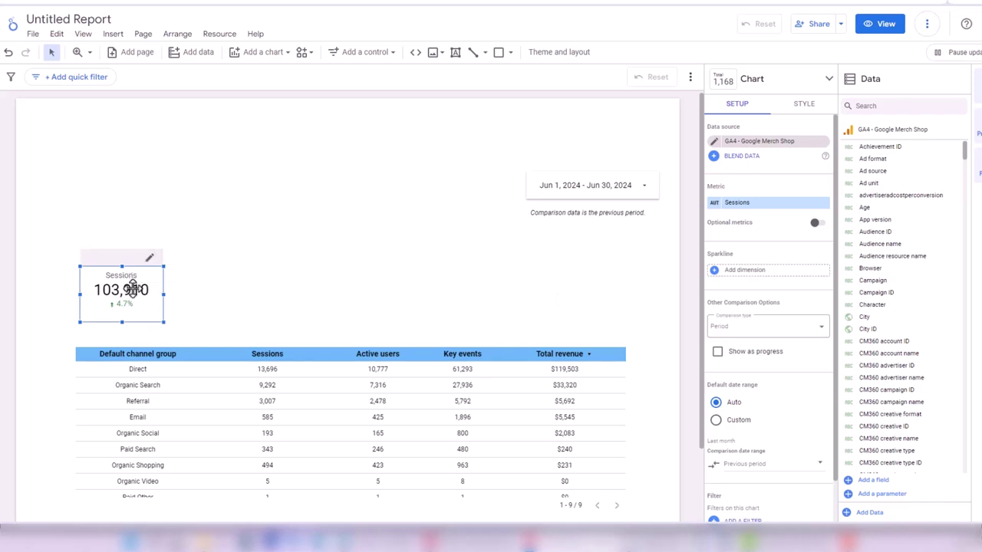
{"action": "left_click", "coordinate": [114, 34]}
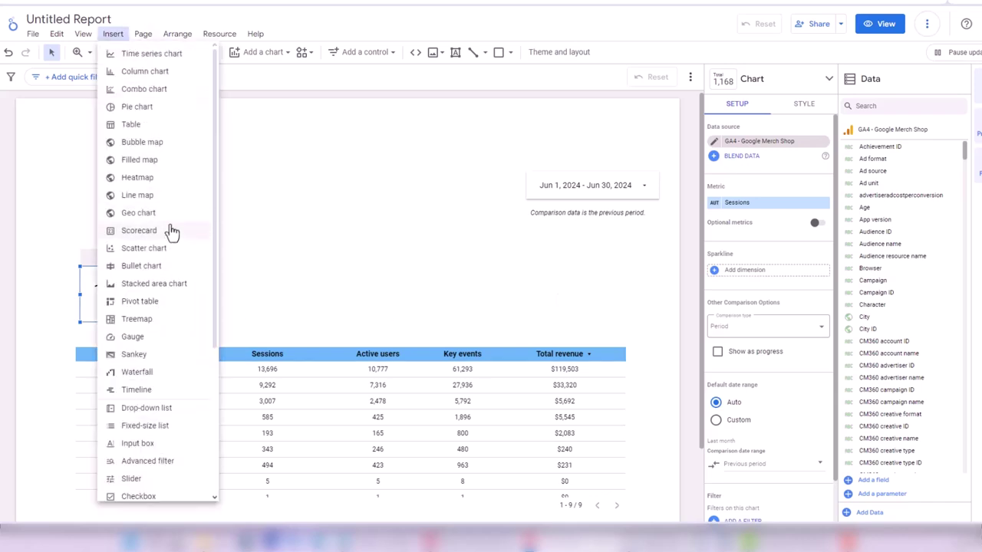
{"action": "left_click", "coordinate": [284, 239]}
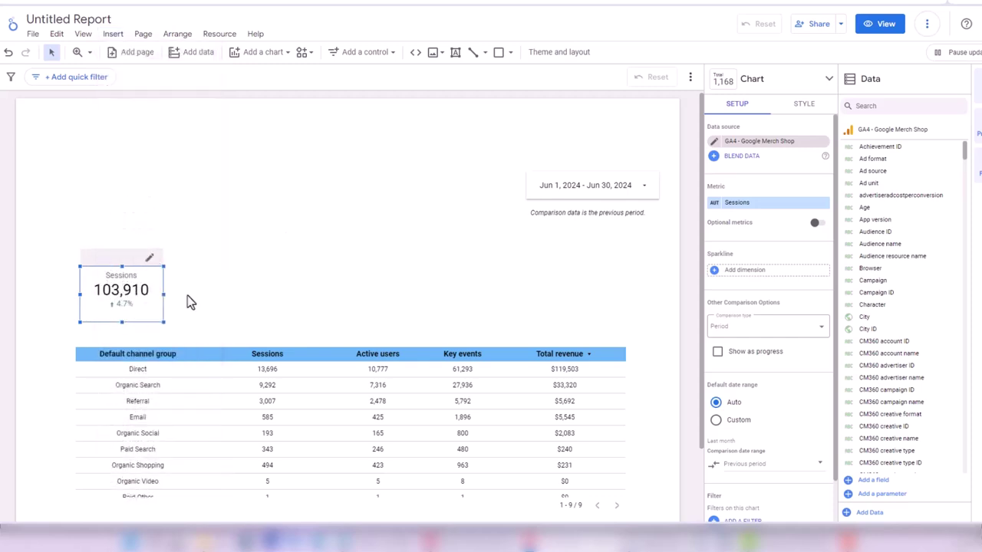
{"action": "key", "text": "ctrl+d"}
{"action": "left_click_drag", "start_coordinate": [123, 290], "coordinate": [222, 290]}
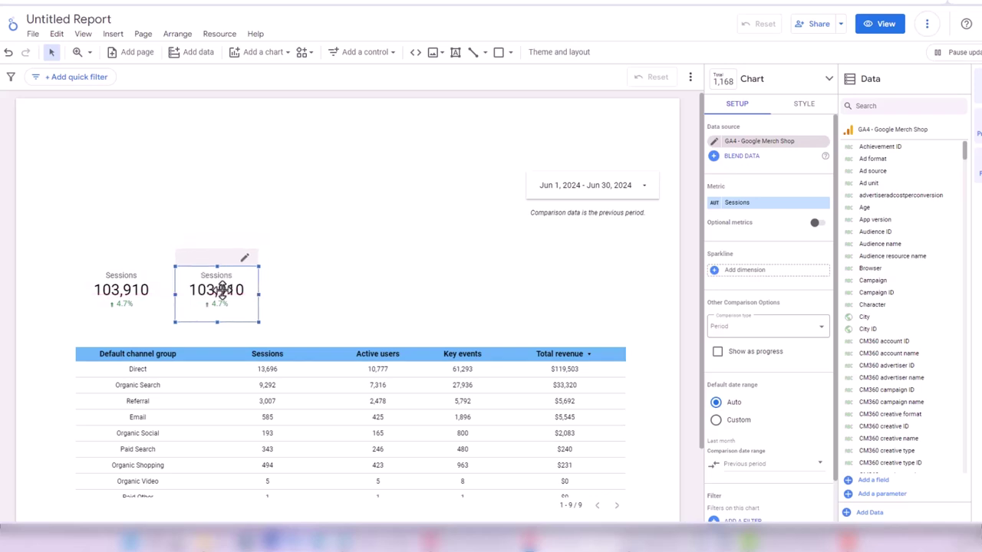
Change the duplicated scorecard's metric to Active users.
{"action": "left_click", "coordinate": [754, 204]}
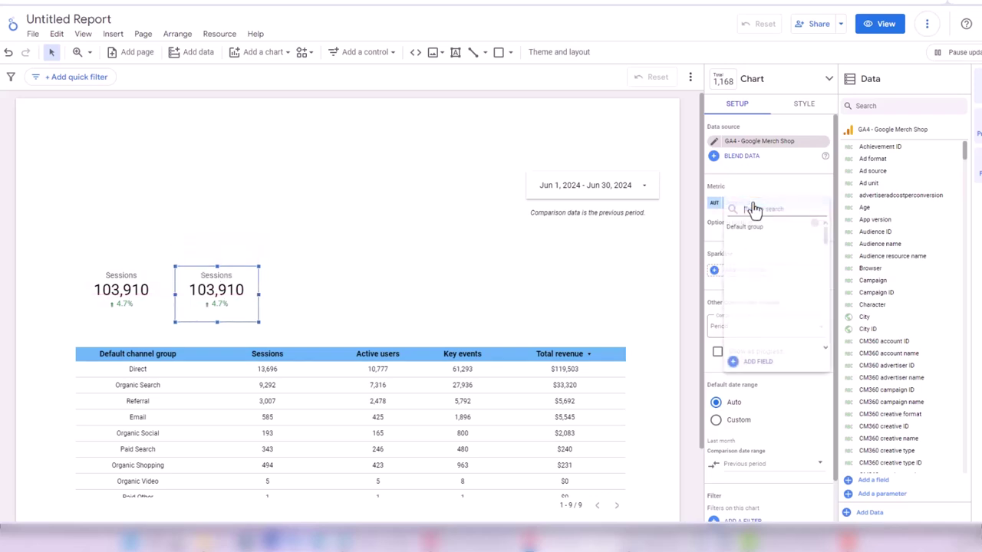
{"action": "type", "text": "active"}
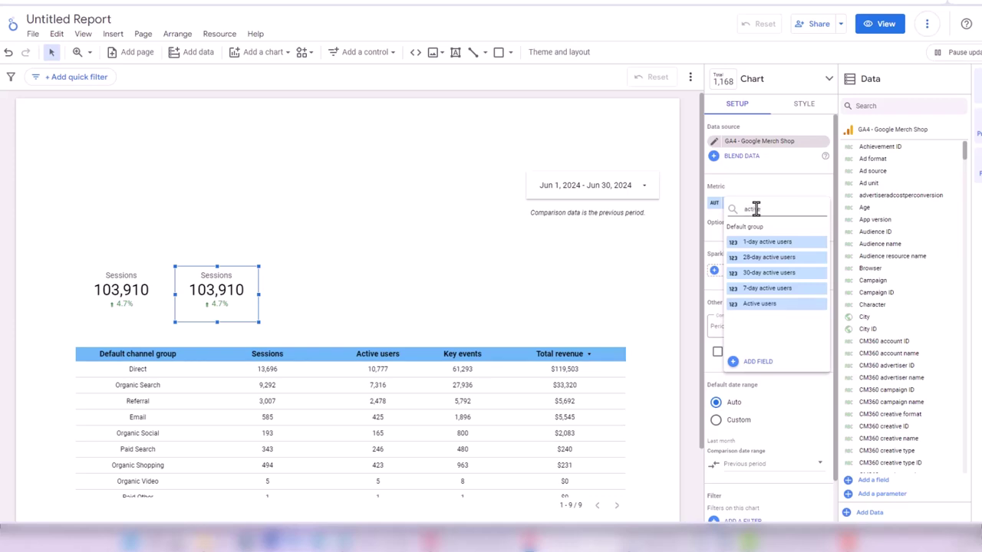
{"action": "left_click", "coordinate": [755, 304]}
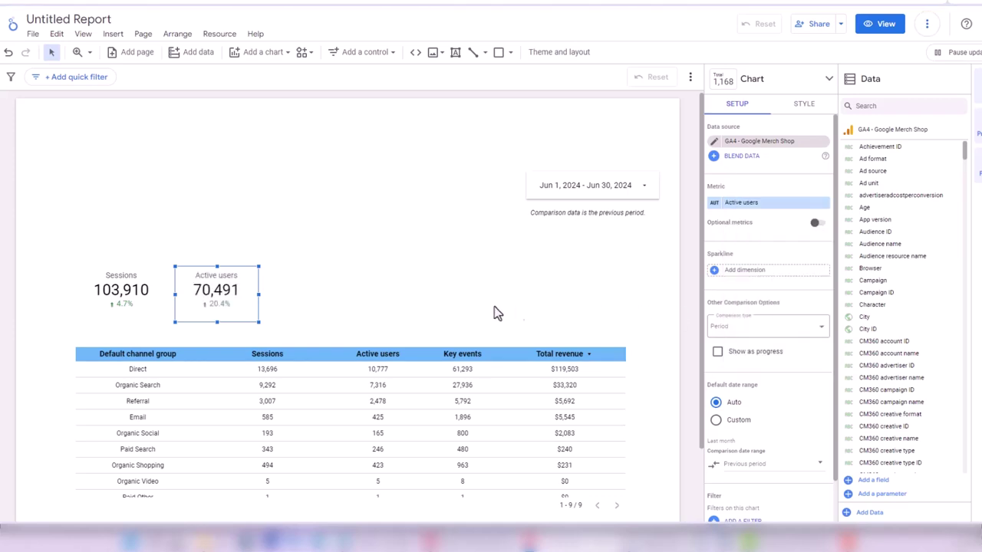
{"action": "left_click", "coordinate": [353, 308]}
Duplicate the Active users scorecard to its right and set the copy's metric to Key events.
{"action": "left_click", "coordinate": [227, 303]}
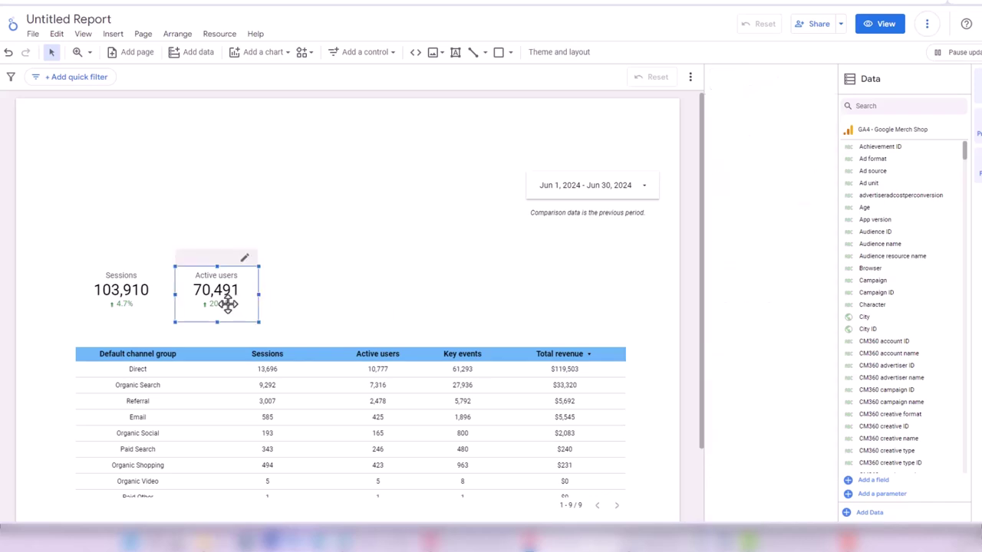
{"action": "left_click_drag", "start_coordinate": [227, 304], "coordinate": [323, 288]}
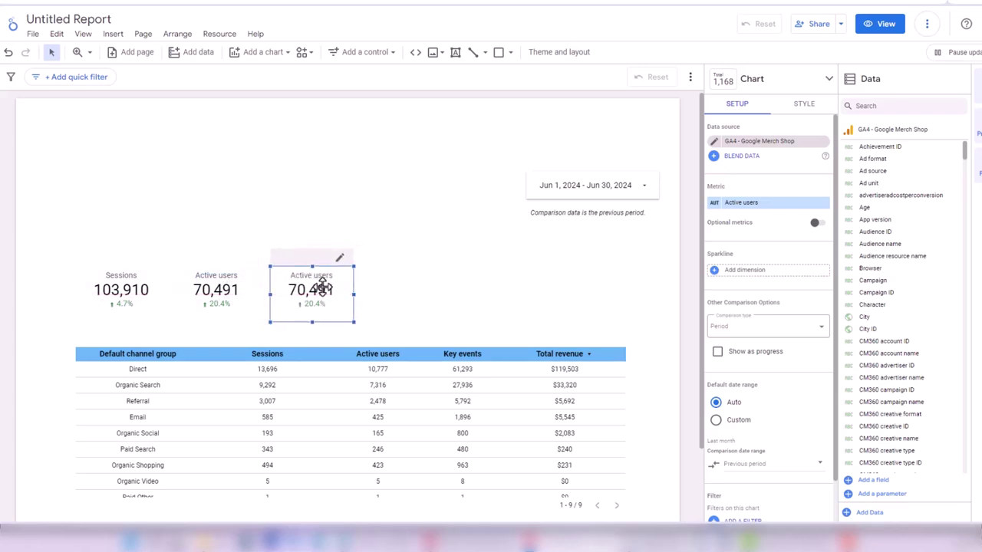
{"action": "left_click", "coordinate": [730, 204]}
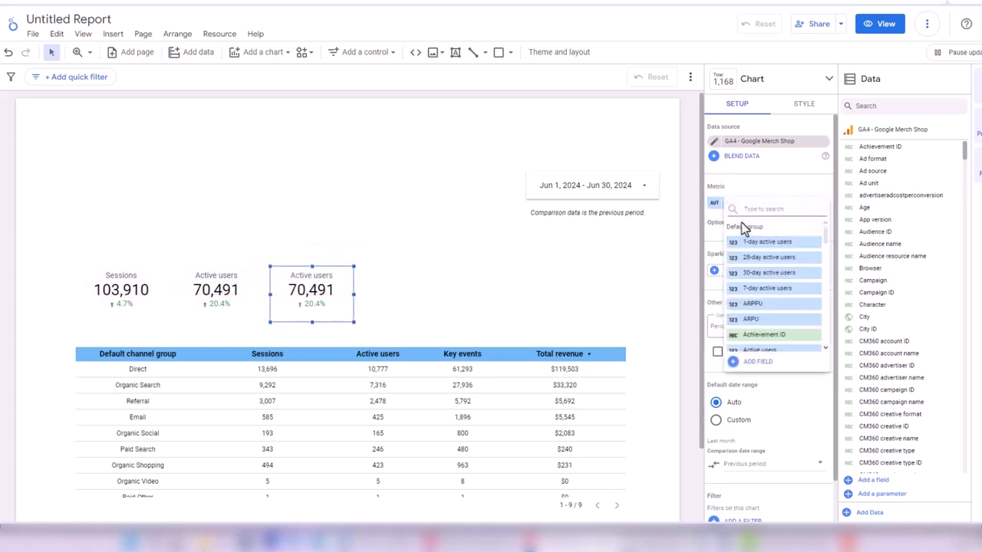
{"action": "type", "text": "key eve"}
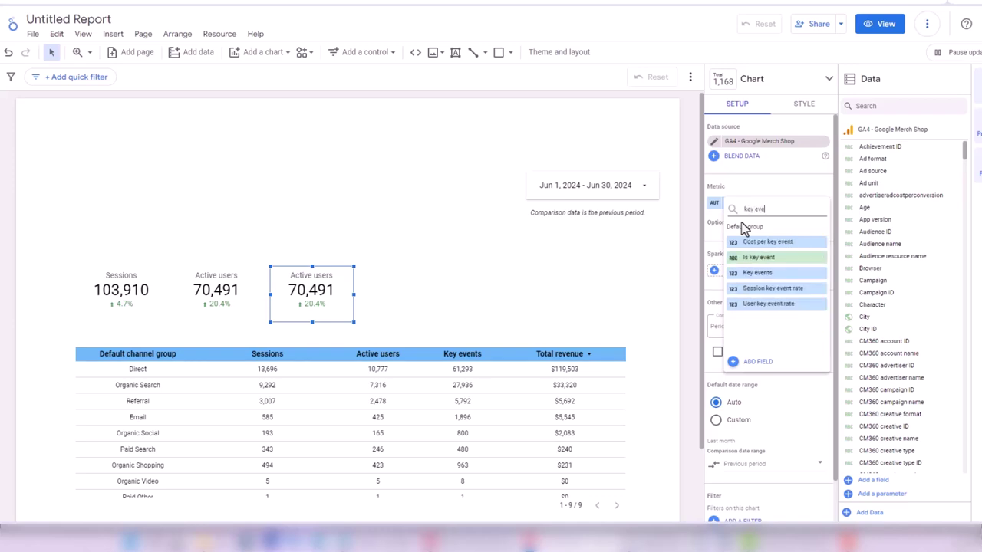
{"action": "left_click", "coordinate": [767, 273]}
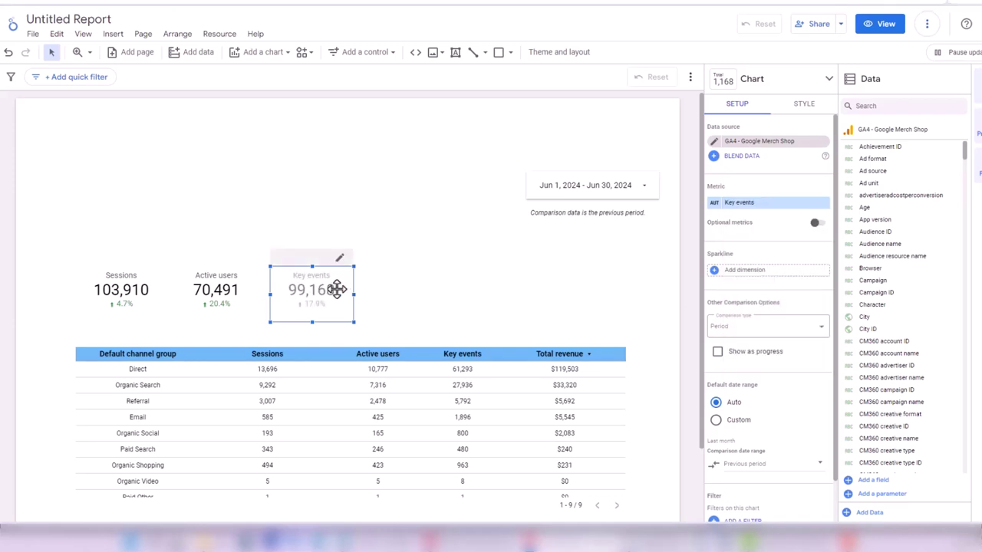
Duplicate the Key events scorecard to its right and set the copy's metric to Ecommerce purchases.
{"action": "key", "text": "ctrl+c"}
{"action": "key", "text": "ctrl+v"}
{"action": "left_click_drag", "start_coordinate": [363, 305], "coordinate": [418, 301]}
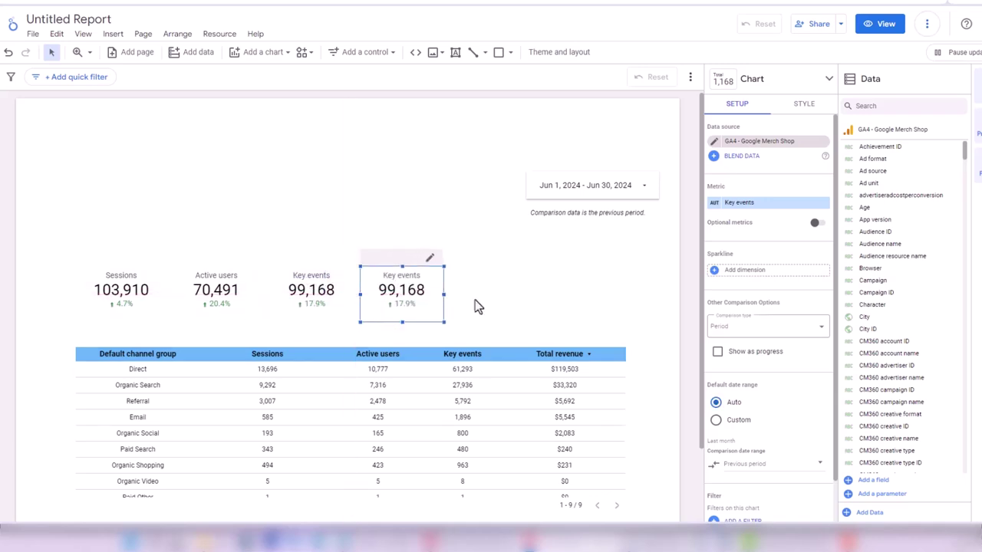
{"action": "left_click", "coordinate": [767, 203]}
{"action": "type", "text": "purchase"}
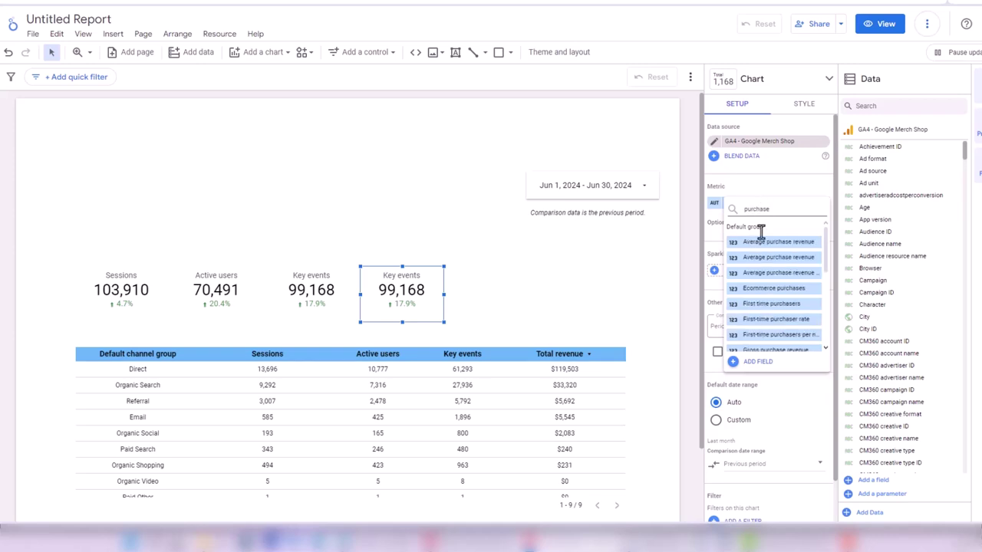
{"action": "left_click", "coordinate": [773, 288]}
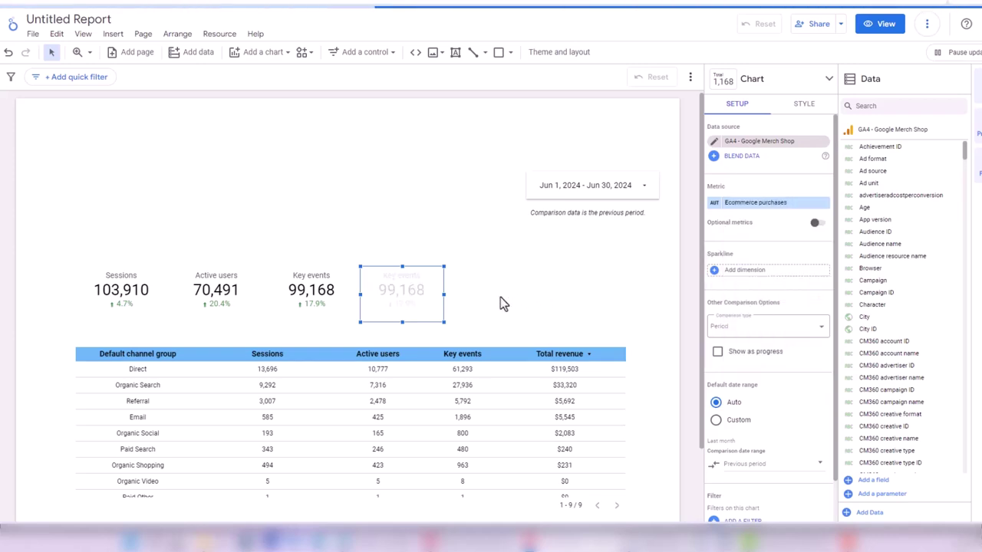
Duplicate the Ecommerce purchases scorecard to its right and set the copy's metric to Total revenue.
{"action": "key", "text": "ctrl+c"}
{"action": "key", "text": "ctrl+v"}
{"action": "left_click_drag", "start_coordinate": [438, 289], "coordinate": [527, 288]}
{"action": "left_click", "coordinate": [755, 203]}
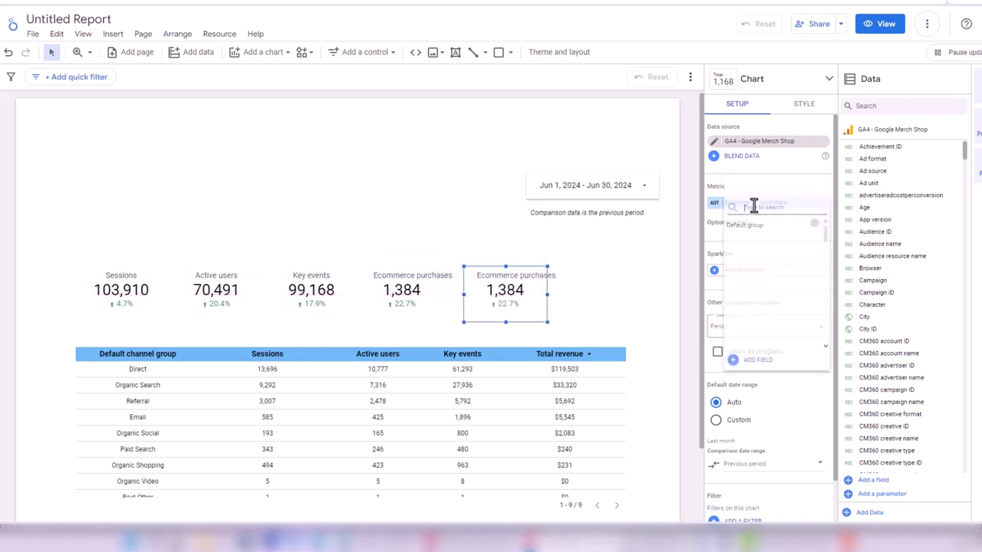
{"action": "type", "text": "total"}
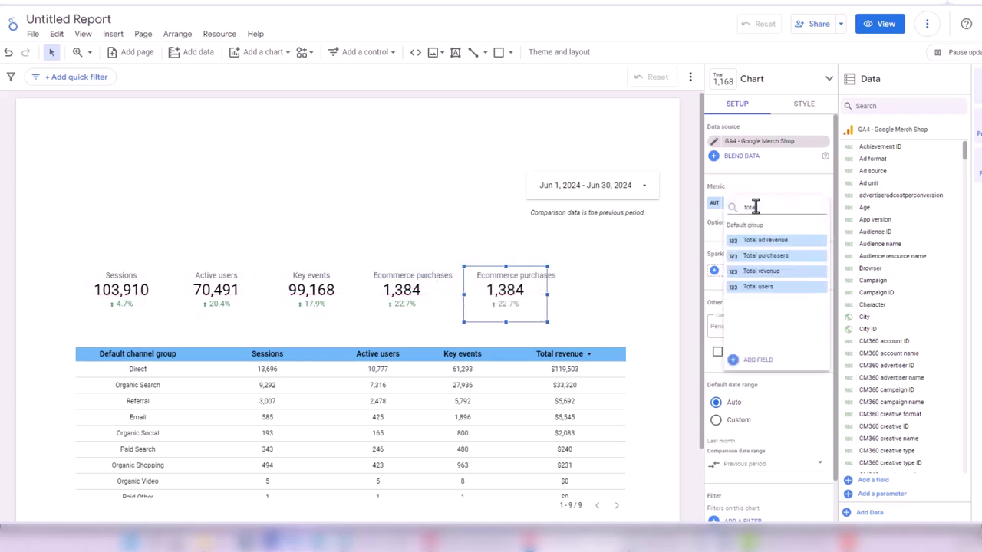
{"action": "left_click", "coordinate": [761, 271]}
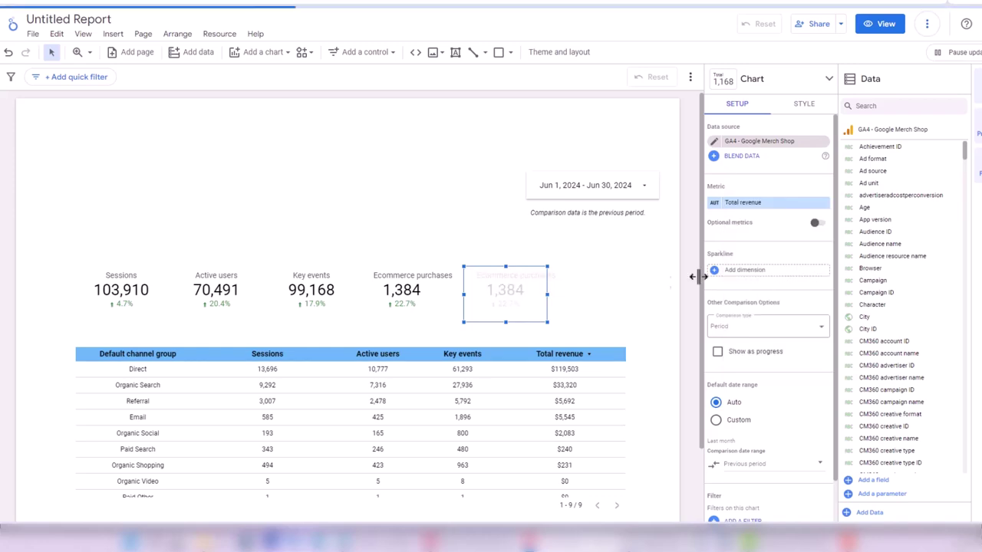
{"action": "left_click", "coordinate": [644, 278]}
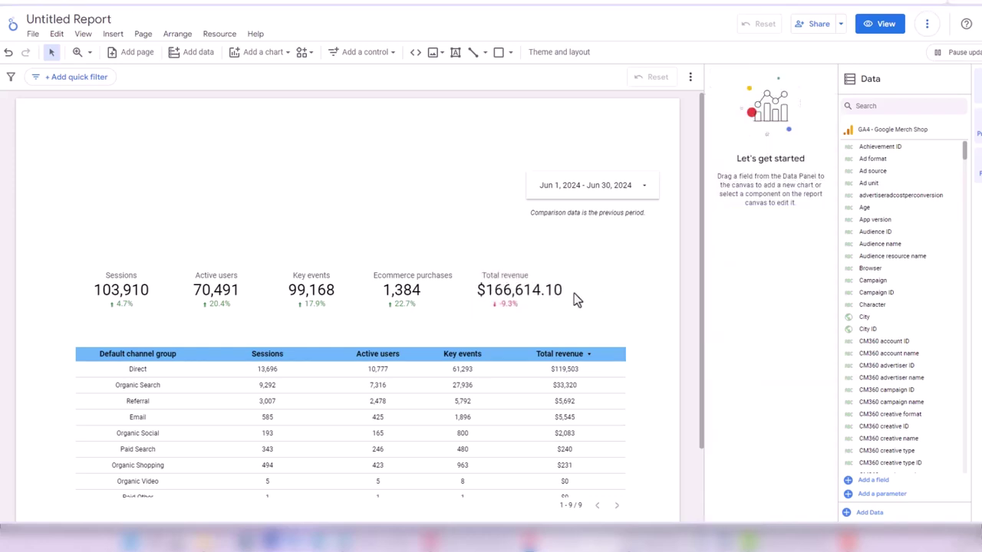
Open the style settings of the Total revenue scorecard at its decimal precision options.
{"action": "left_click", "coordinate": [530, 301]}
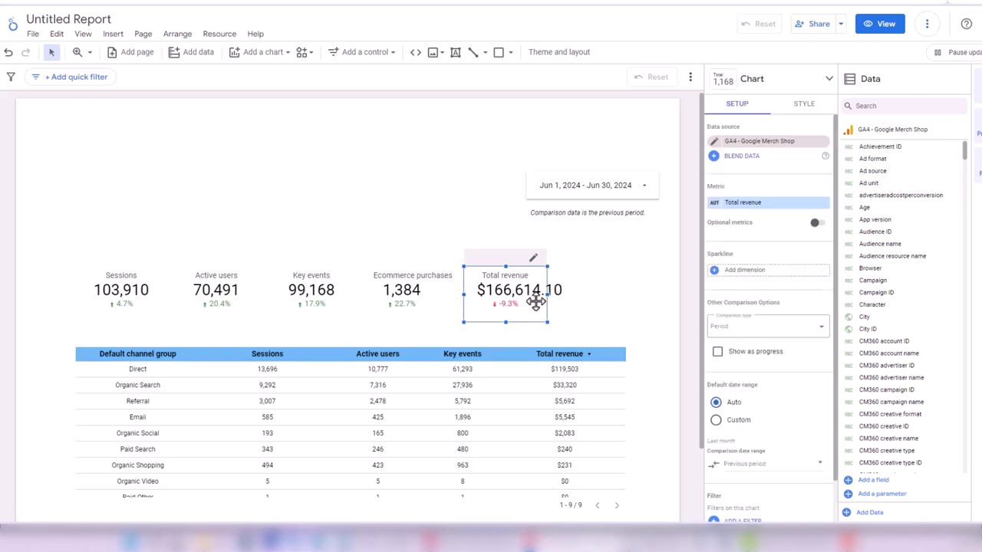
{"action": "left_click", "coordinate": [798, 107]}
{"action": "scroll", "coordinate": [817, 291], "scroll_direction": "down", "scroll_amount": 4}
{"action": "scroll", "coordinate": [817, 291], "scroll_direction": "down", "scroll_amount": 6}
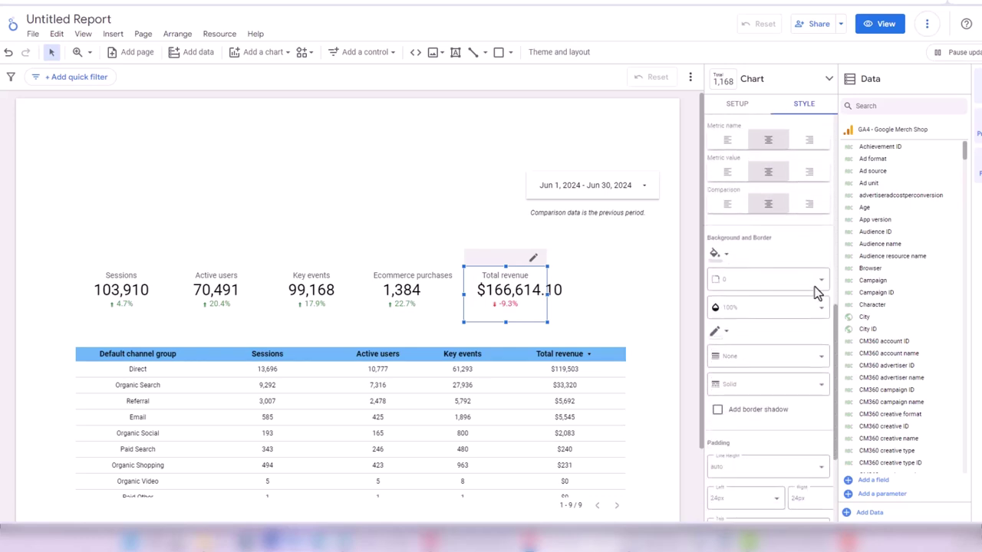
{"action": "left_click_drag", "start_coordinate": [837, 354], "coordinate": [839, 214]}
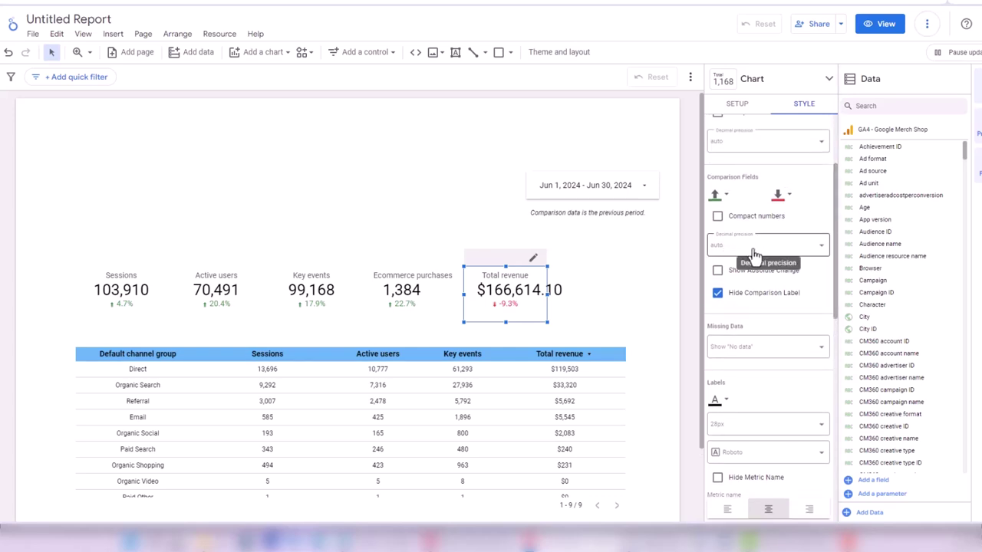
{"action": "left_click", "coordinate": [754, 253]}
{"action": "left_click", "coordinate": [731, 309]}
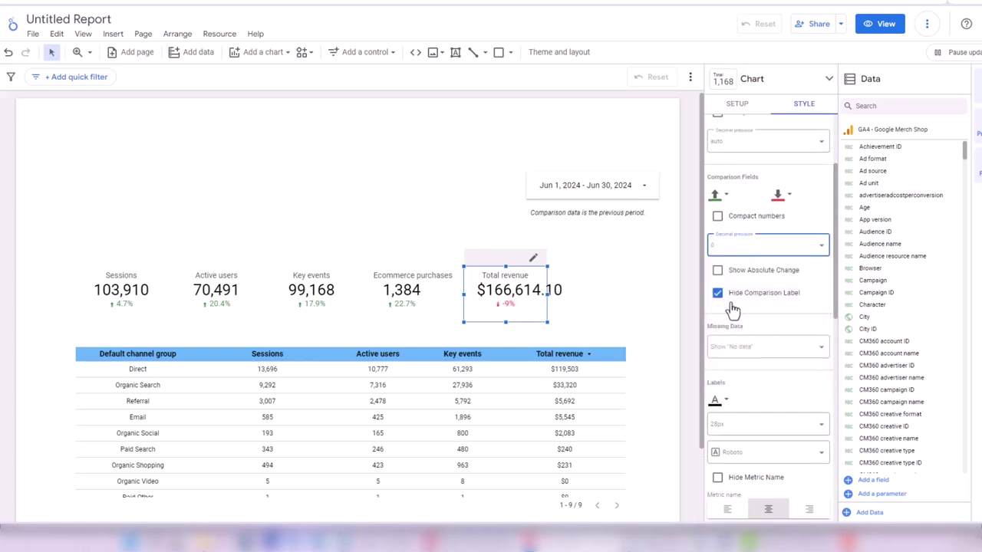
{"action": "key", "text": "ctrl+z"}
Set the decimal precision of the Total revenue scorecard's primary metric to 0.
{"action": "left_click_drag", "start_coordinate": [835, 240], "coordinate": [839, 192]}
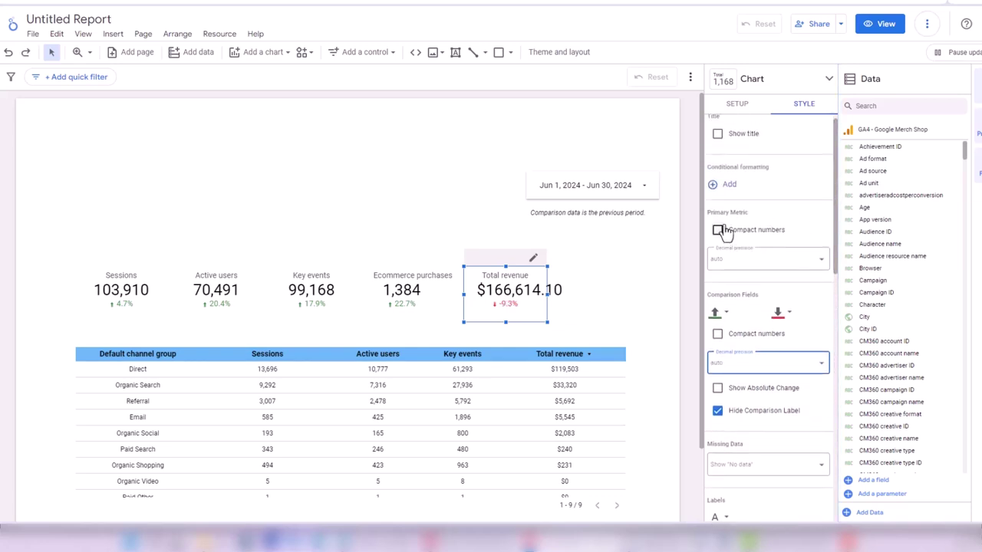
{"action": "left_click", "coordinate": [754, 254]}
{"action": "left_click", "coordinate": [729, 321]}
{"action": "left_click", "coordinate": [616, 307]}
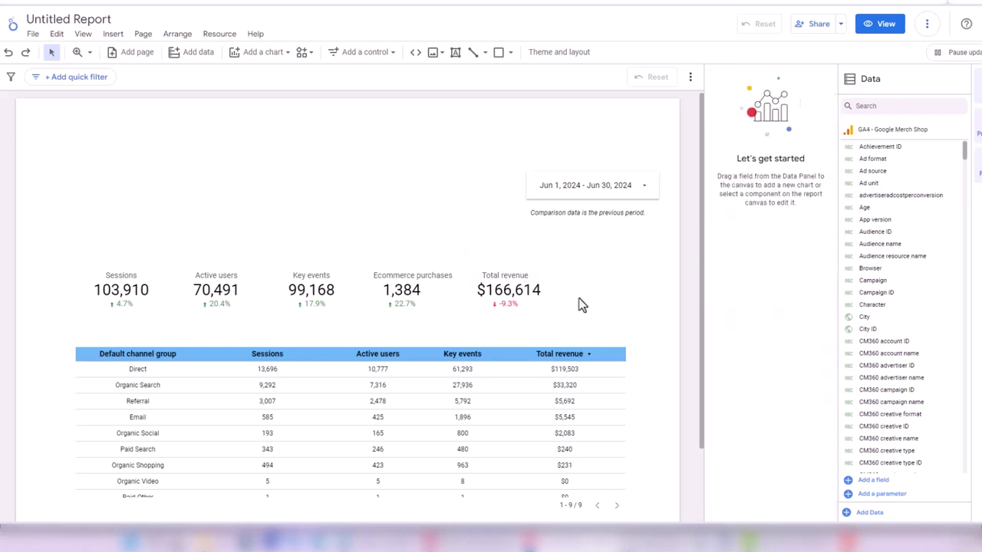
Rename the metric of the Total revenue scorecard as Revenue.
{"action": "left_click", "coordinate": [507, 291]}
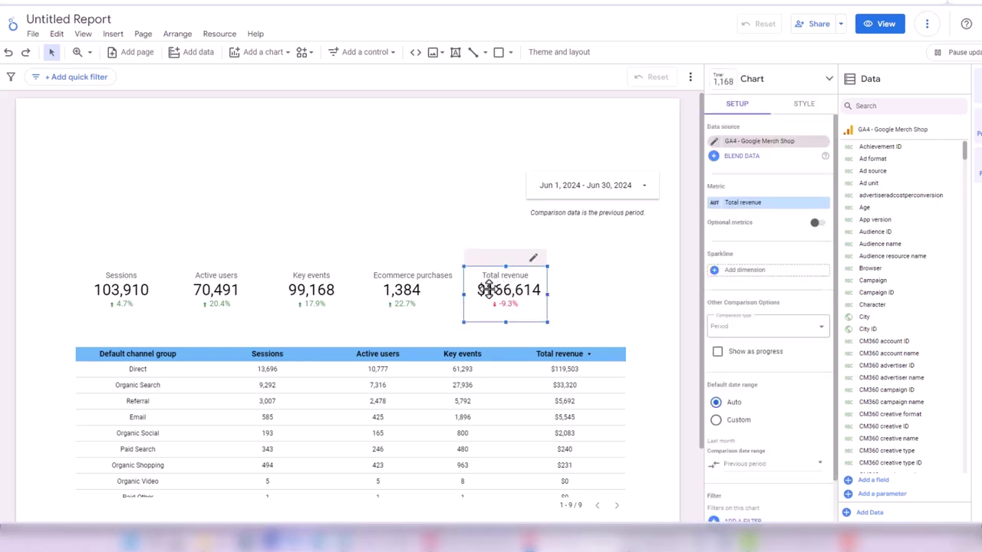
{"action": "left_click", "coordinate": [714, 205]}
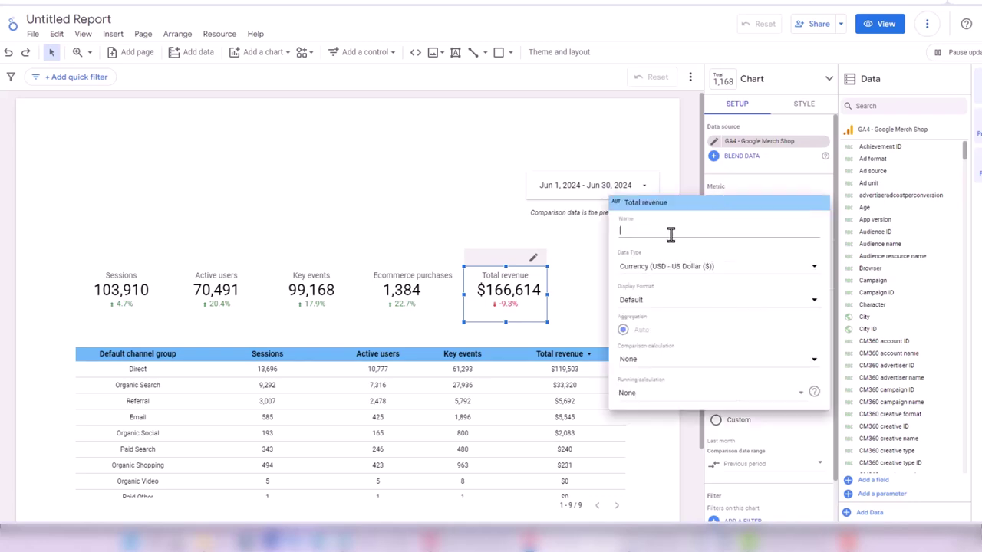
{"action": "type", "text": "Revenue"}
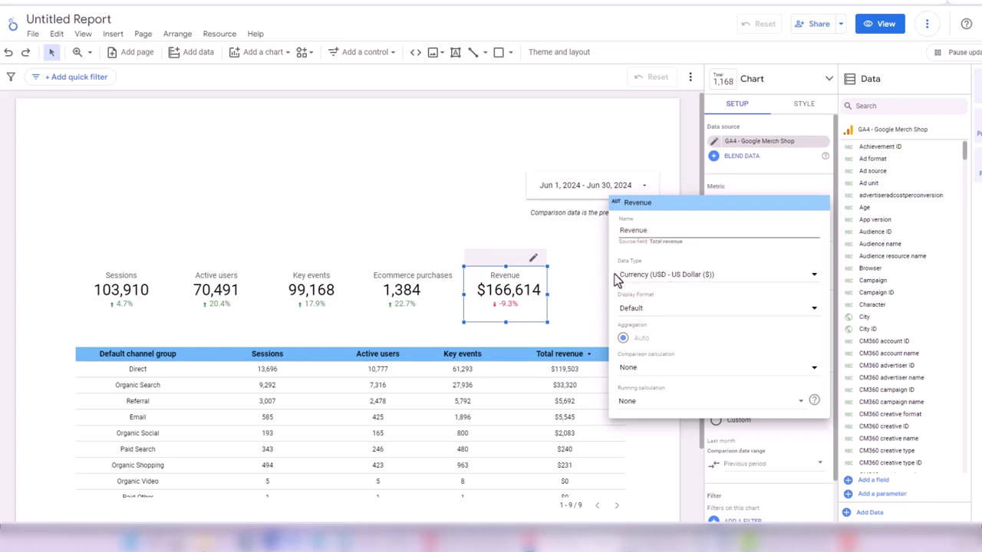
{"action": "left_click", "coordinate": [576, 252]}
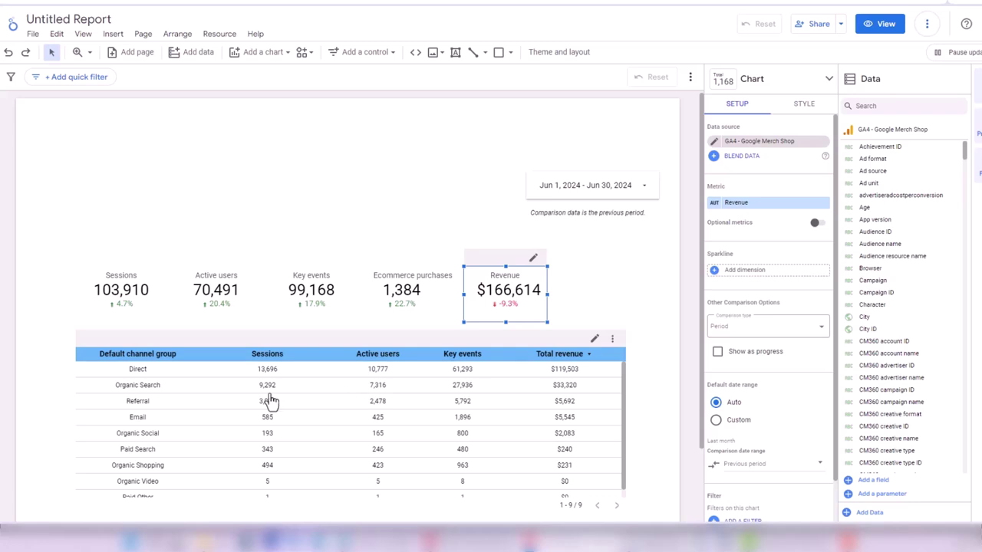
Rename the metric of the Ecommerce purchases scorecard as Purchases.
{"action": "left_click", "coordinate": [412, 288]}
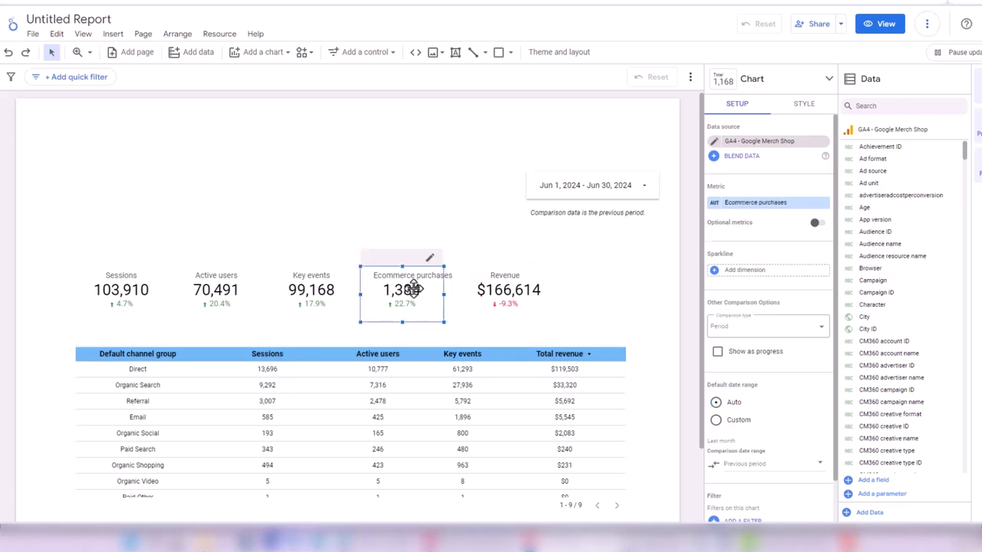
{"action": "left_click", "coordinate": [716, 205]}
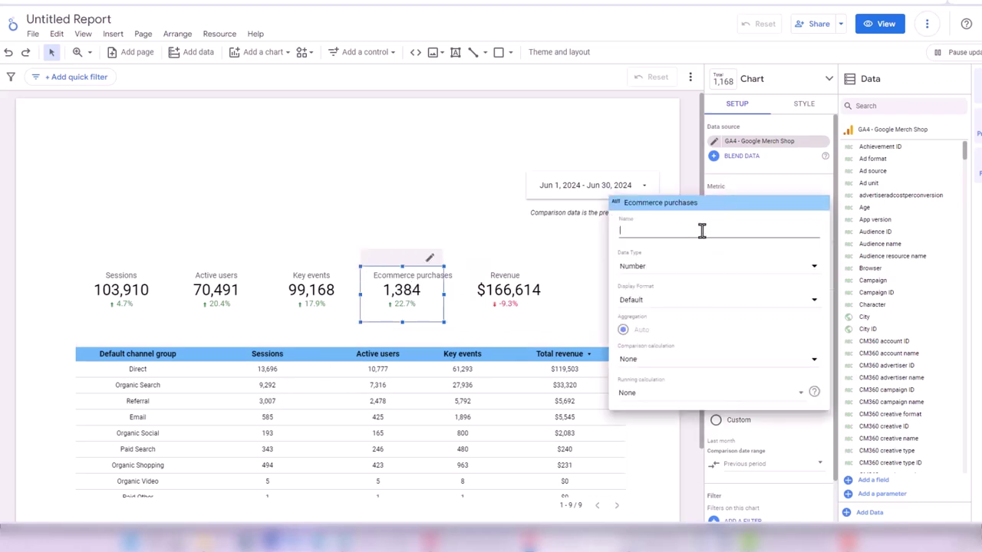
{"action": "type", "text": "Purchases"}
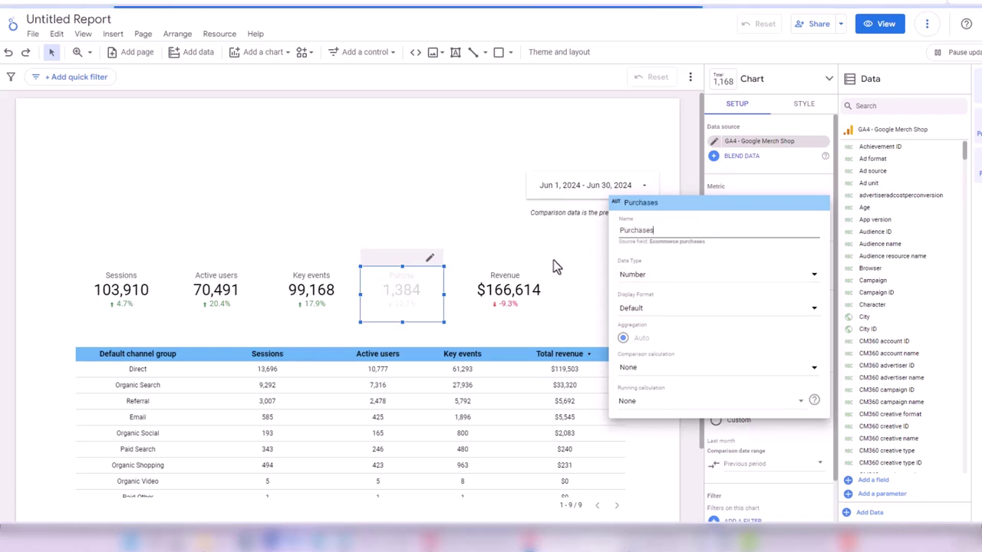
{"action": "key", "text": "Return"}
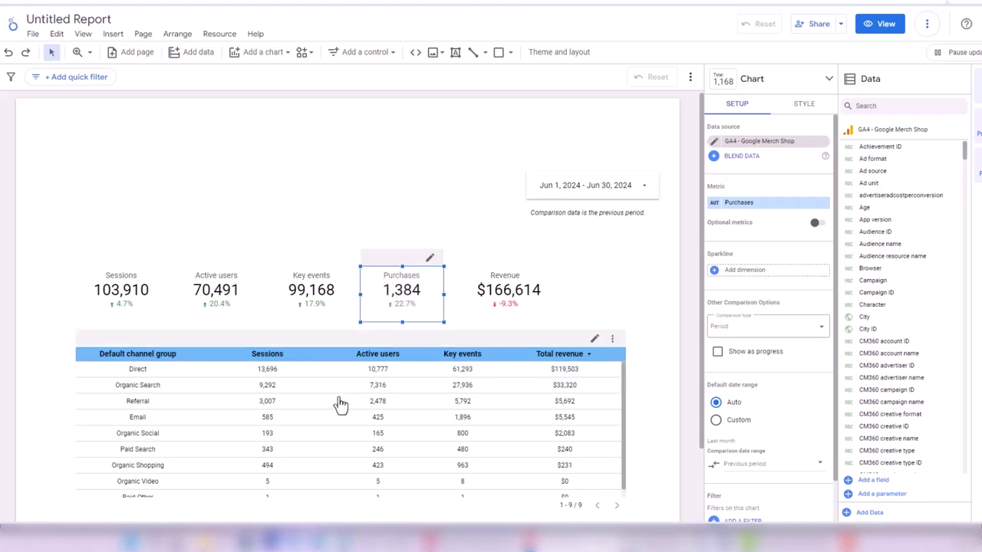
Rename the table's Default channel group dimension as Channel.
{"action": "left_click", "coordinate": [309, 410]}
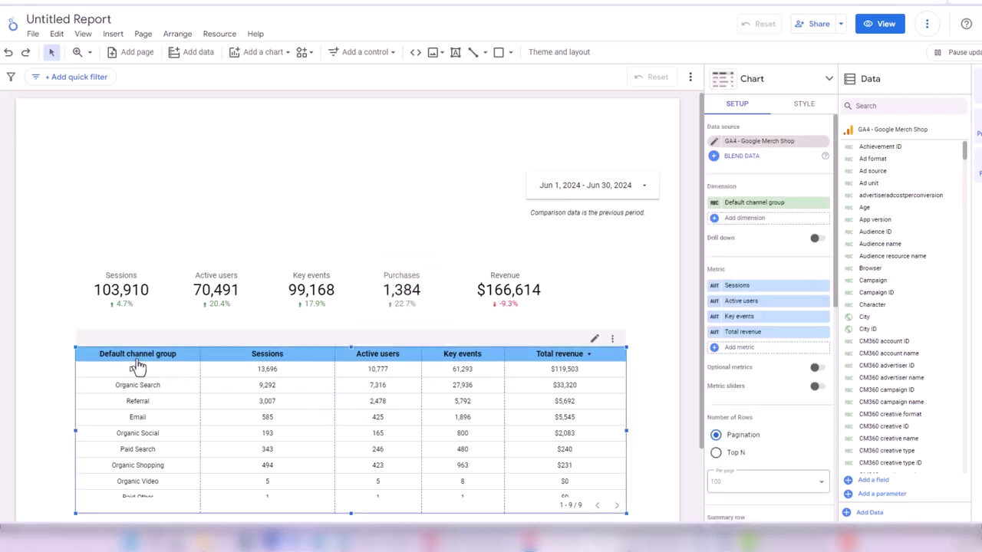
{"action": "left_click", "coordinate": [715, 206]}
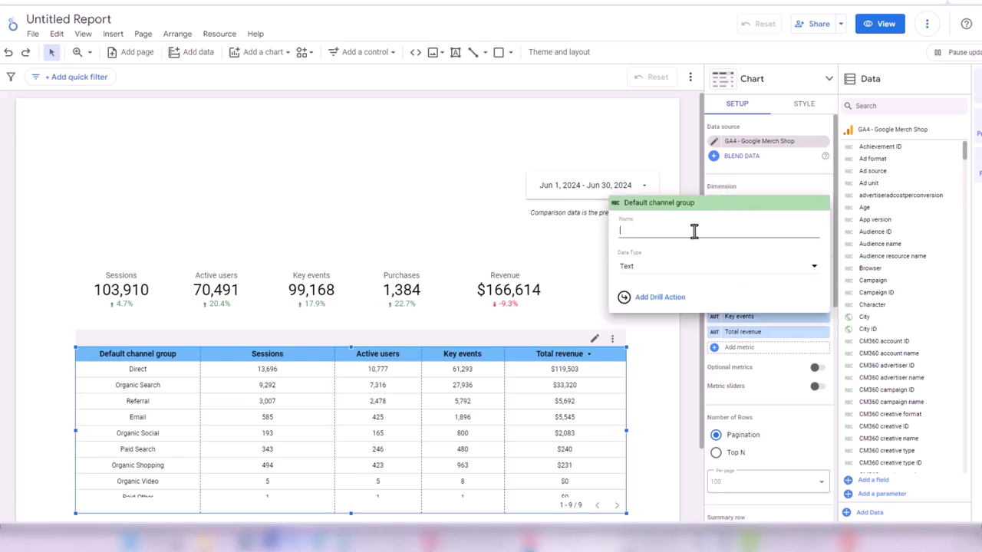
{"action": "type", "text": "Channel"}
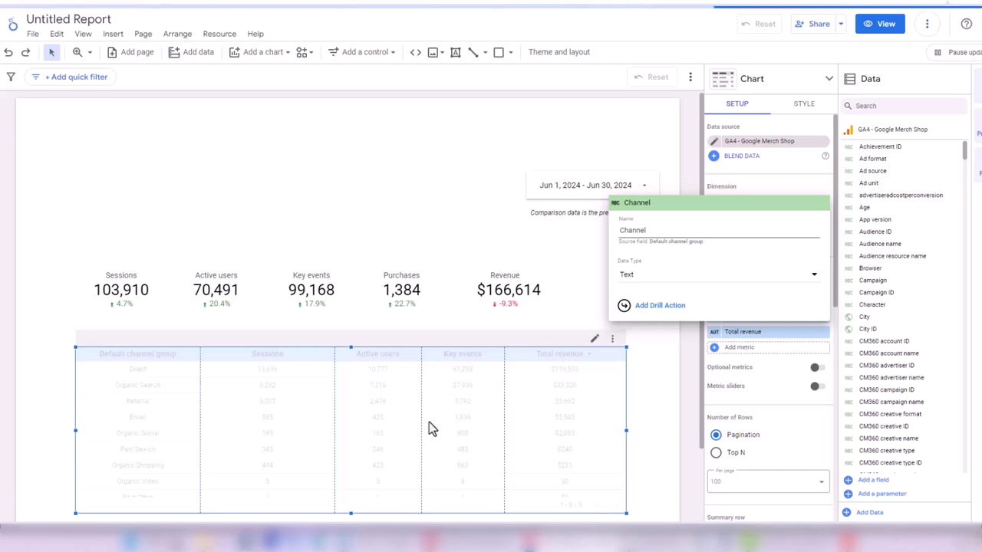
{"action": "left_click", "coordinate": [693, 258]}
Add a drop-down list control above the Sessions and Active users scorecards, level with the date range control.
{"action": "scroll", "coordinate": [693, 259], "scroll_direction": "down", "scroll_amount": 1}
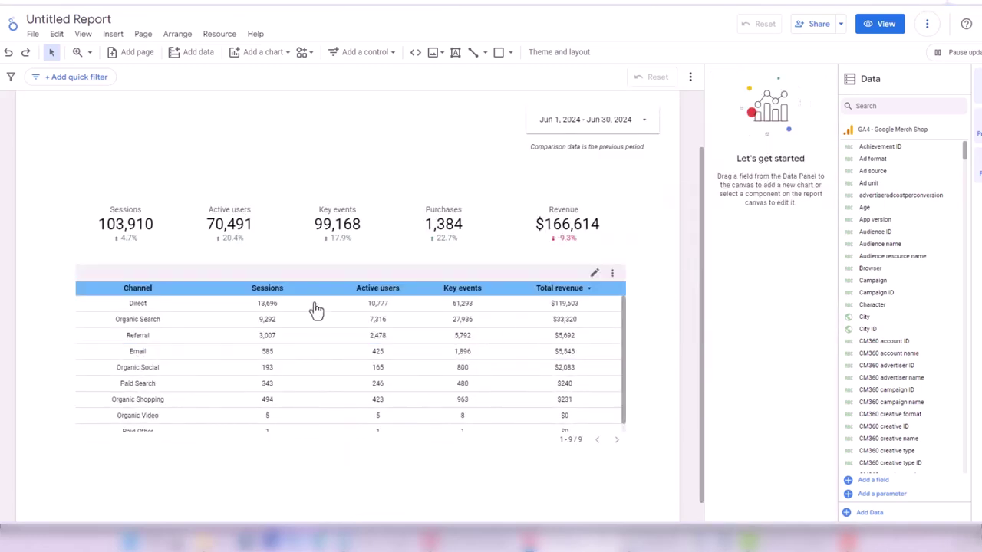
{"action": "left_click_drag", "start_coordinate": [701, 310], "coordinate": [707, 265]}
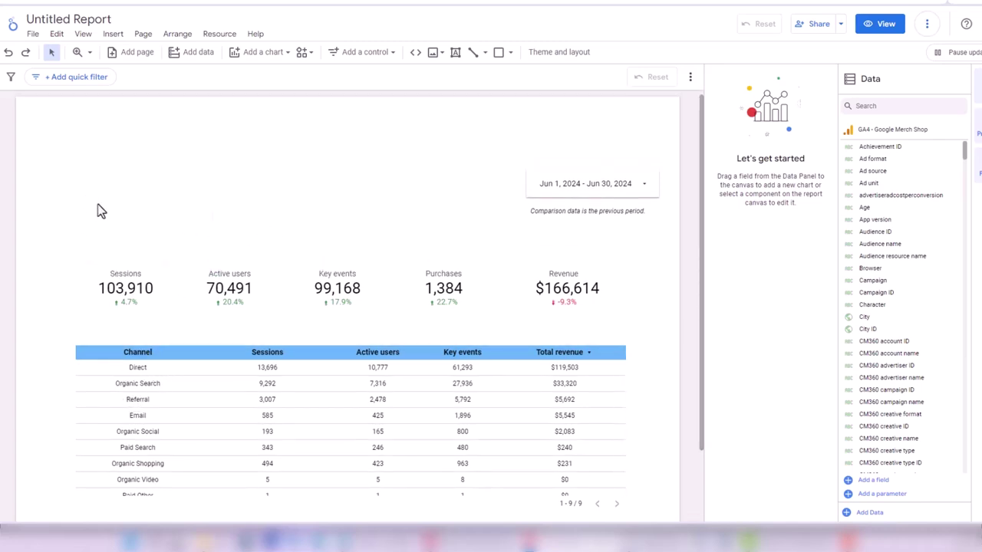
{"action": "left_click", "coordinate": [377, 55]}
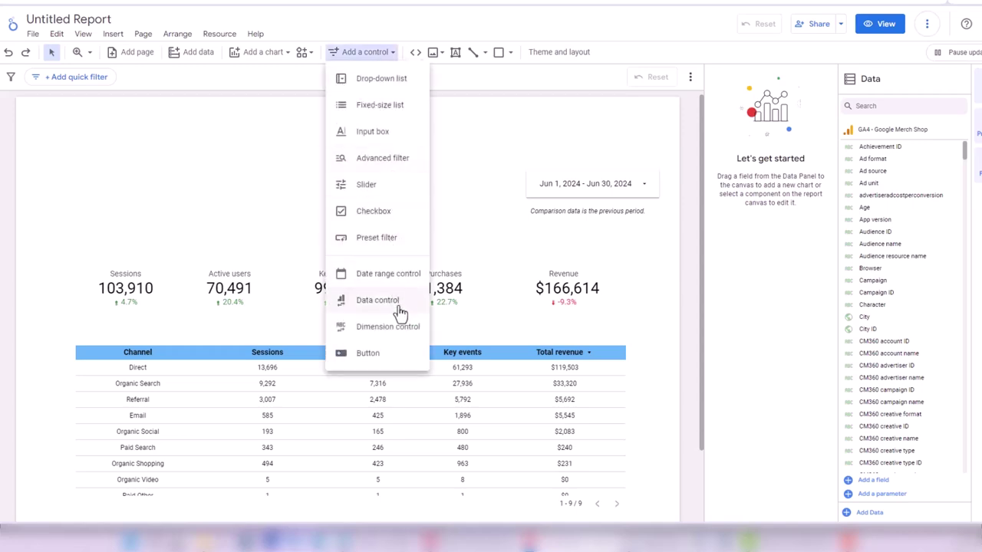
{"action": "left_click", "coordinate": [389, 81]}
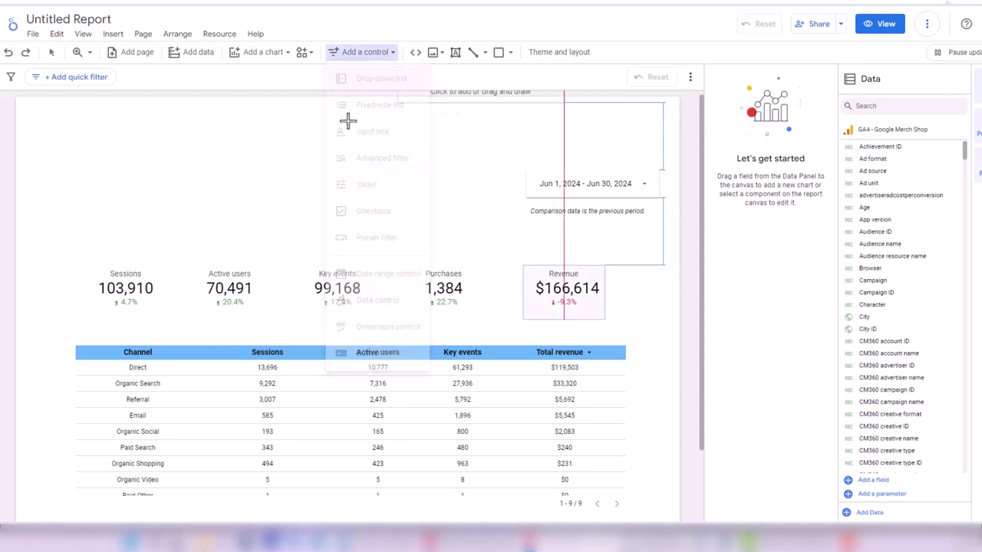
{"action": "left_click", "coordinate": [95, 187]}
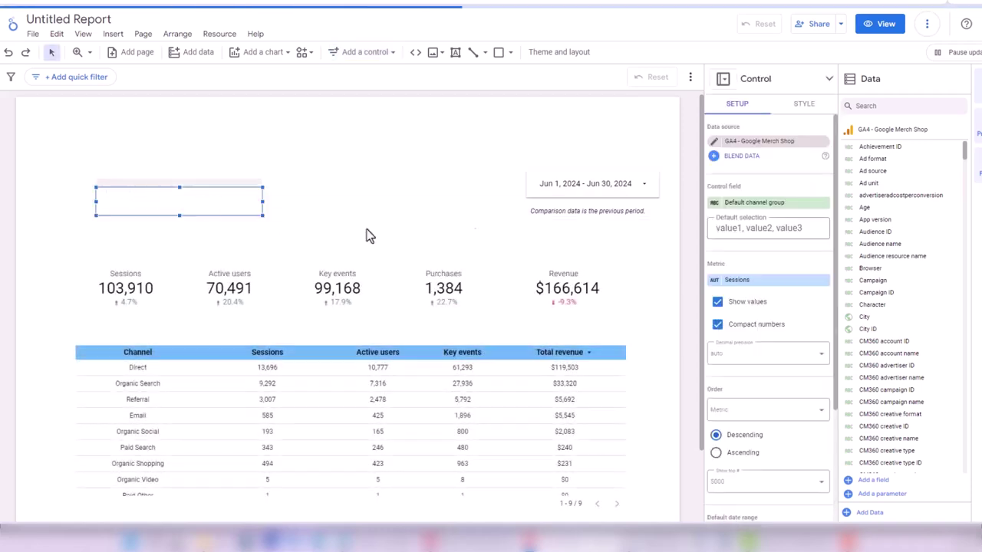
{"action": "left_click", "coordinate": [771, 207]}
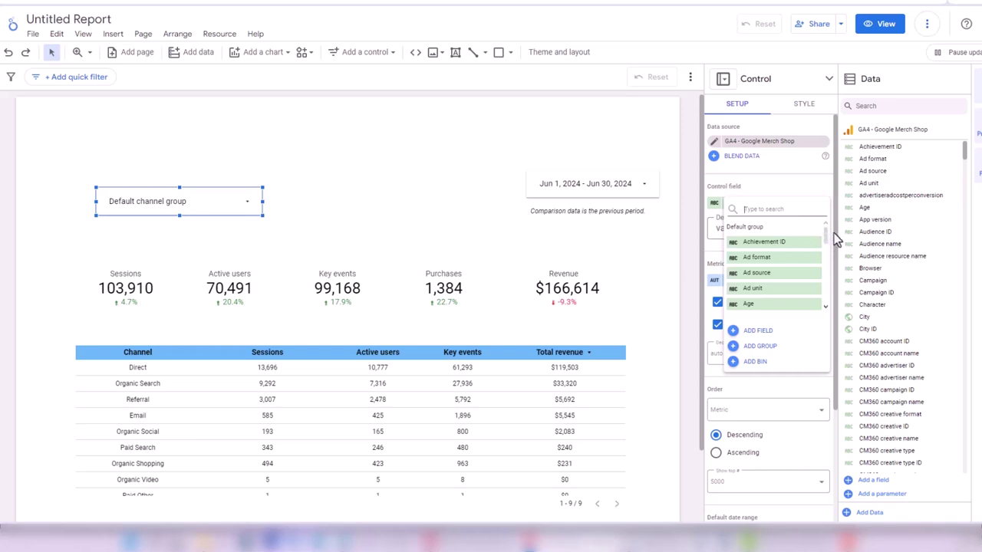
{"action": "left_click_drag", "start_coordinate": [827, 235], "coordinate": [835, 266]}
{"action": "left_click", "coordinate": [835, 266]}
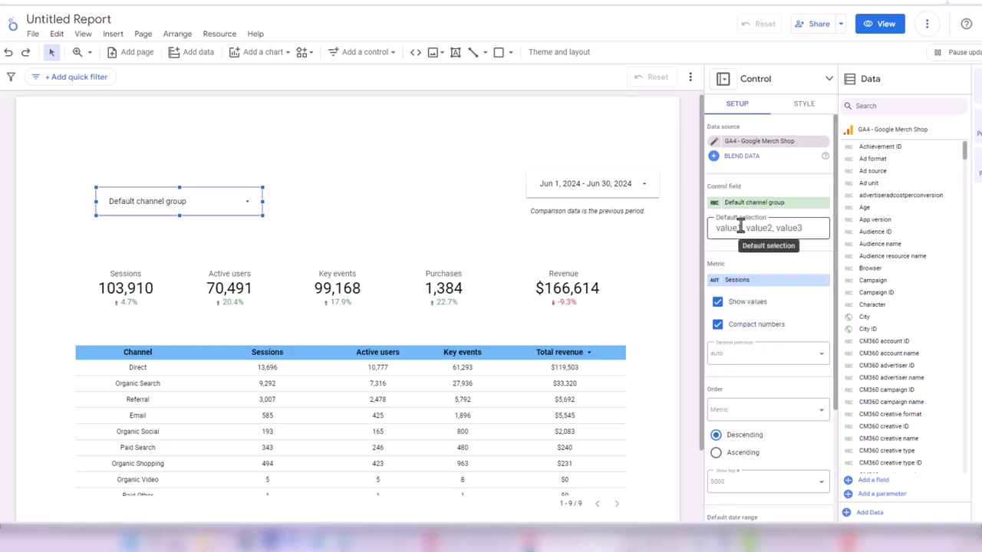
Rename the drop-down control's Default channel group field as Channel.
{"action": "left_click", "coordinate": [714, 206]}
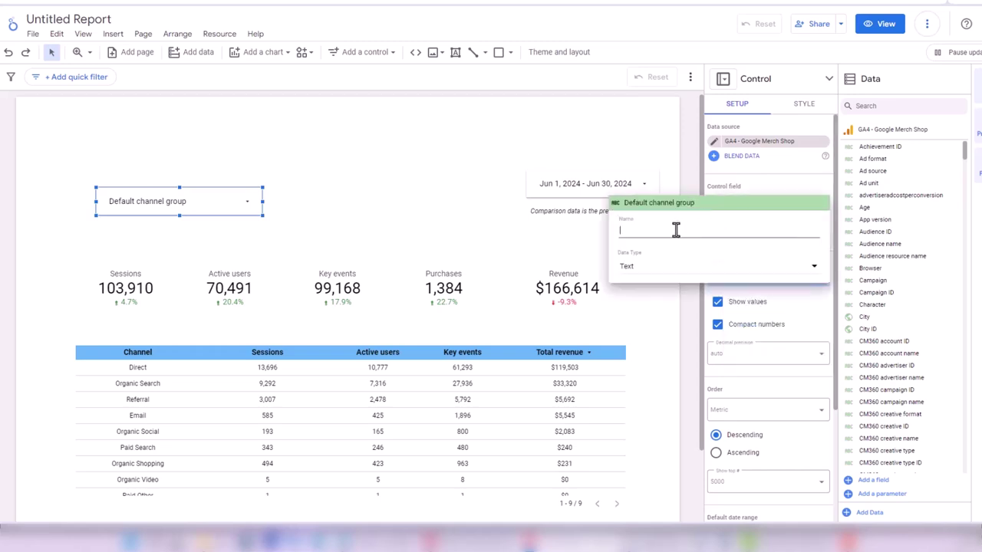
{"action": "type", "text": "Channel"}
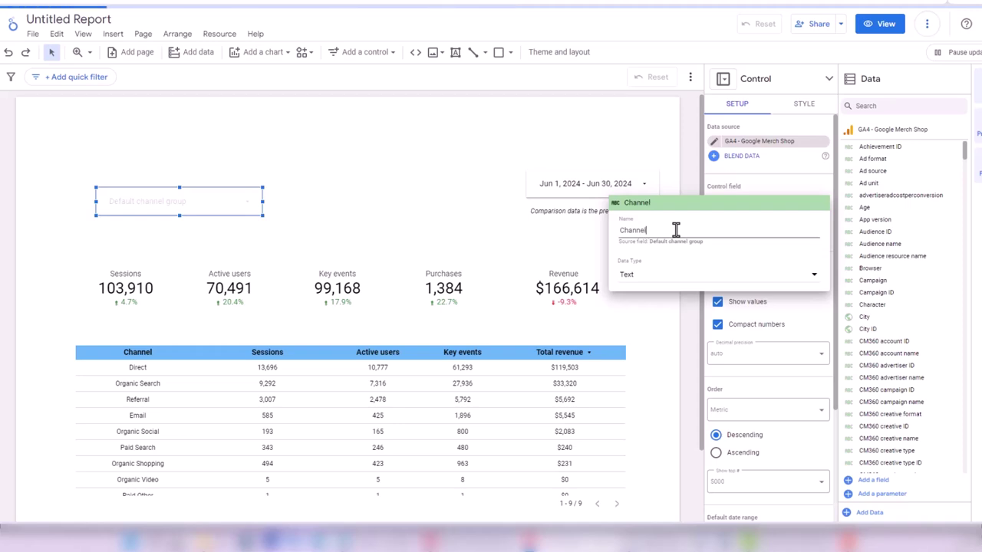
{"action": "left_click", "coordinate": [462, 180]}
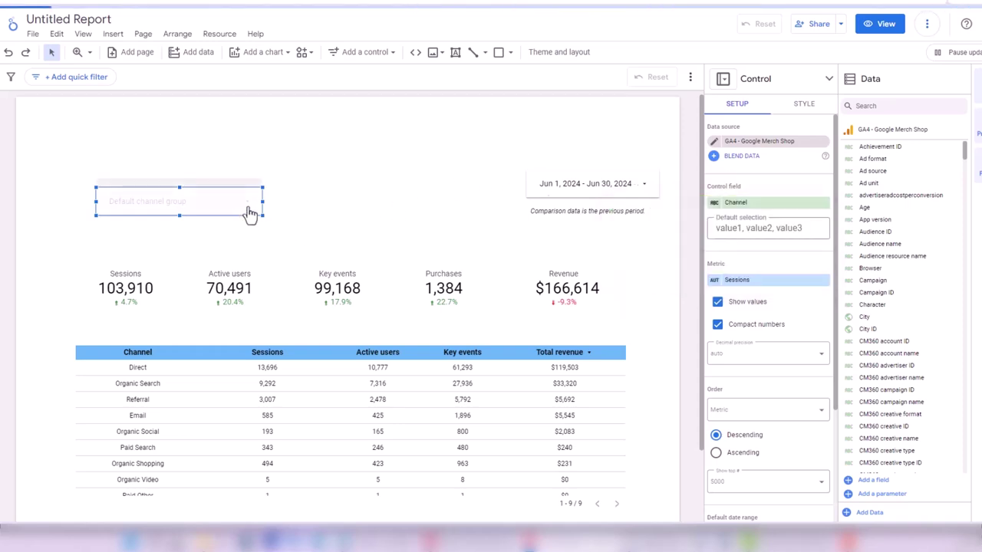
Check the value list of the Channel drop-down and remove the Sessions metric from the control.
{"action": "left_click", "coordinate": [248, 211]}
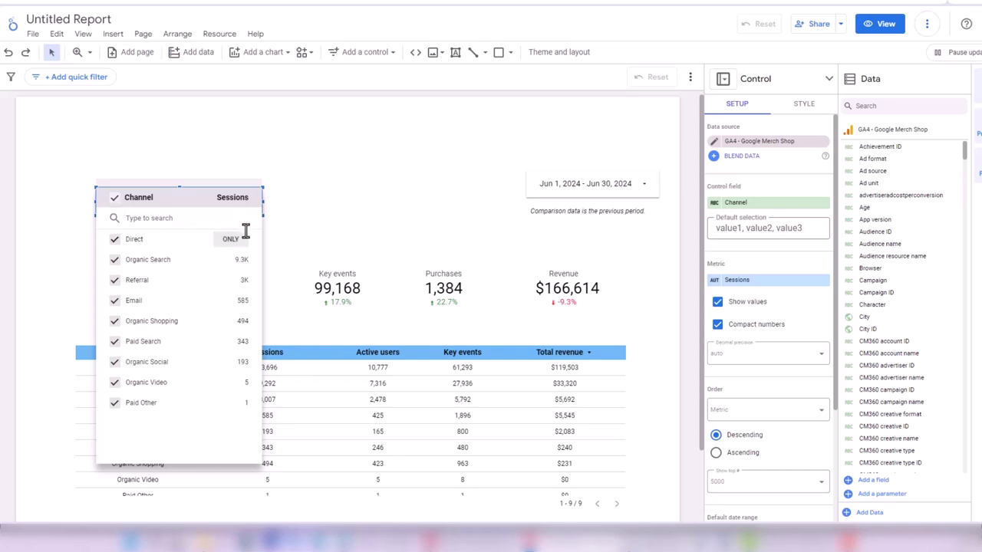
{"action": "left_click", "coordinate": [508, 198]}
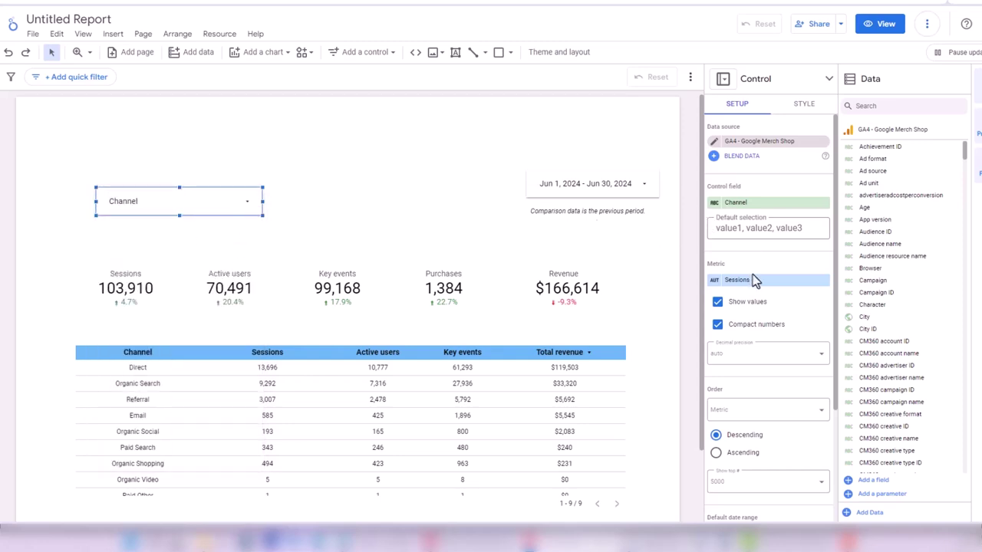
{"action": "left_click", "coordinate": [824, 281]}
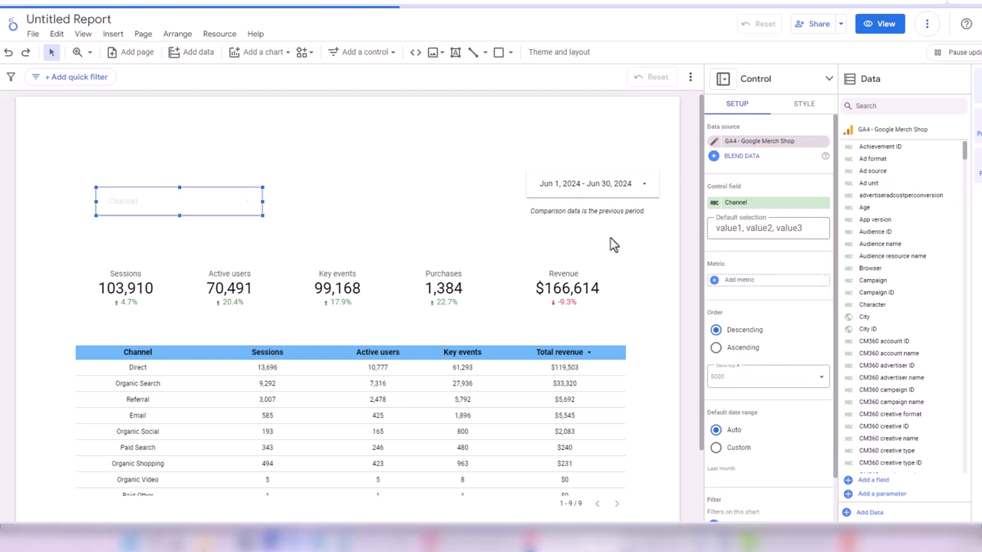
Filter the report to Organic Search only with the Channel drop-down.
{"action": "left_click", "coordinate": [248, 206]}
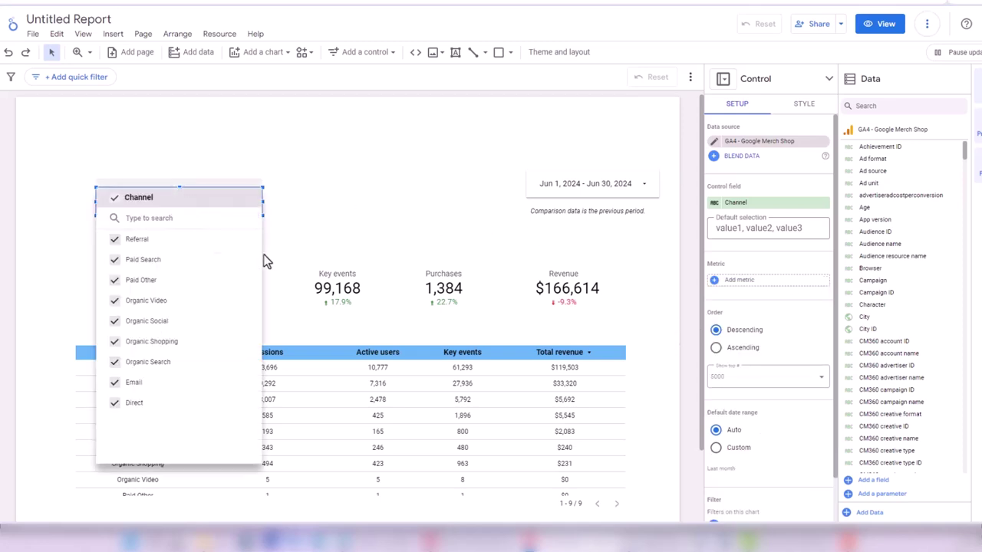
{"action": "left_click", "coordinate": [115, 201]}
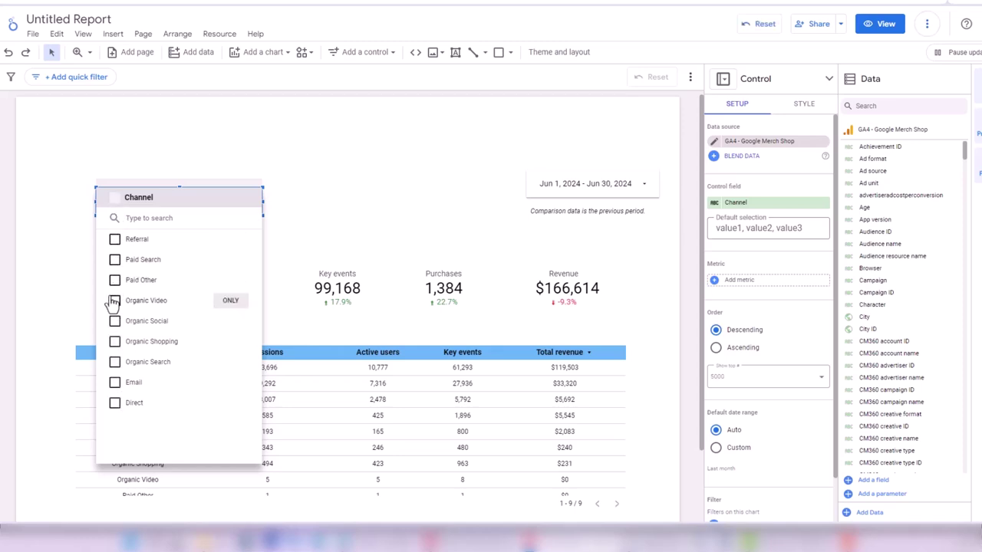
{"action": "left_click", "coordinate": [114, 362]}
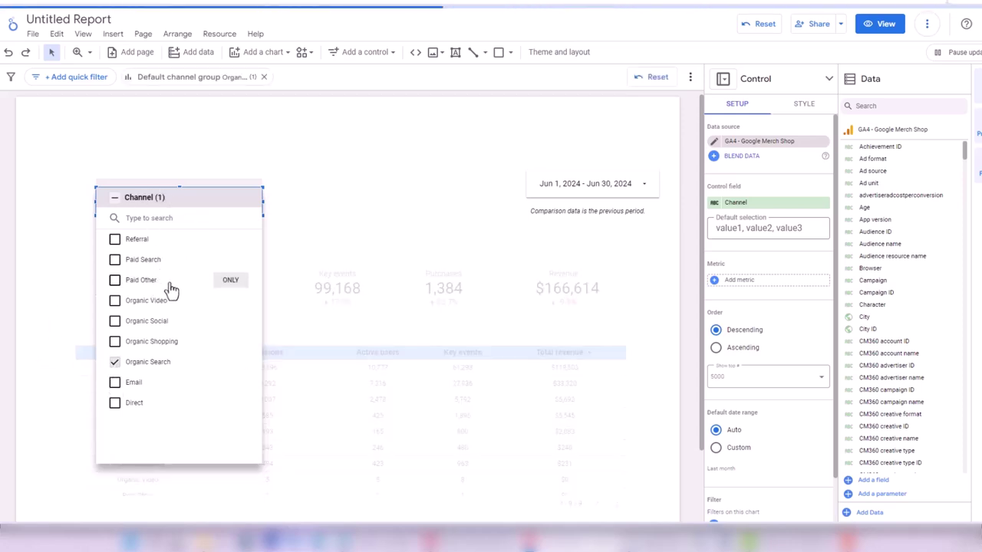
{"action": "left_click", "coordinate": [60, 226]}
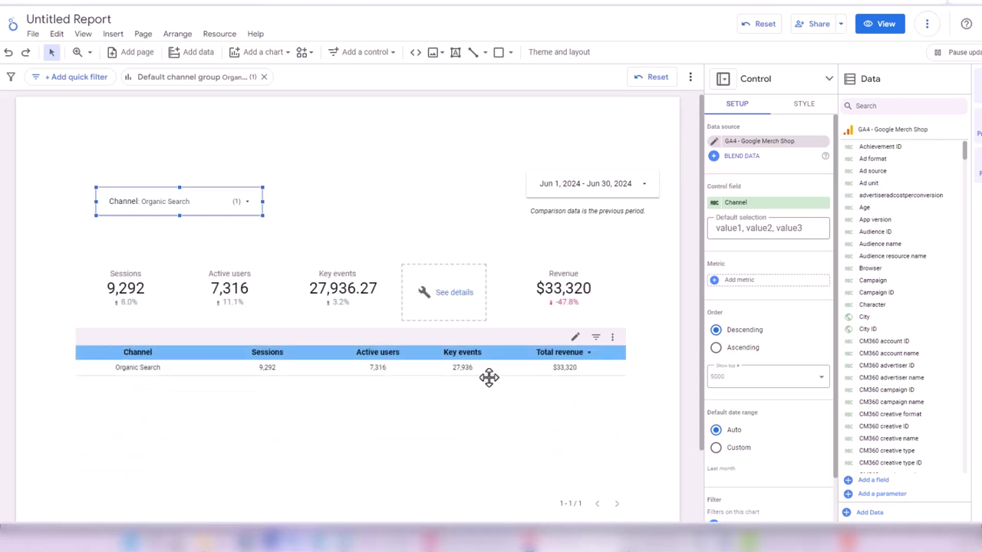
Clear the Organic Search filter by selecting all values in the Channel drop-down again.
{"action": "left_click", "coordinate": [123, 201]}
{"action": "left_click", "coordinate": [107, 198]}
{"action": "left_click", "coordinate": [356, 216]}
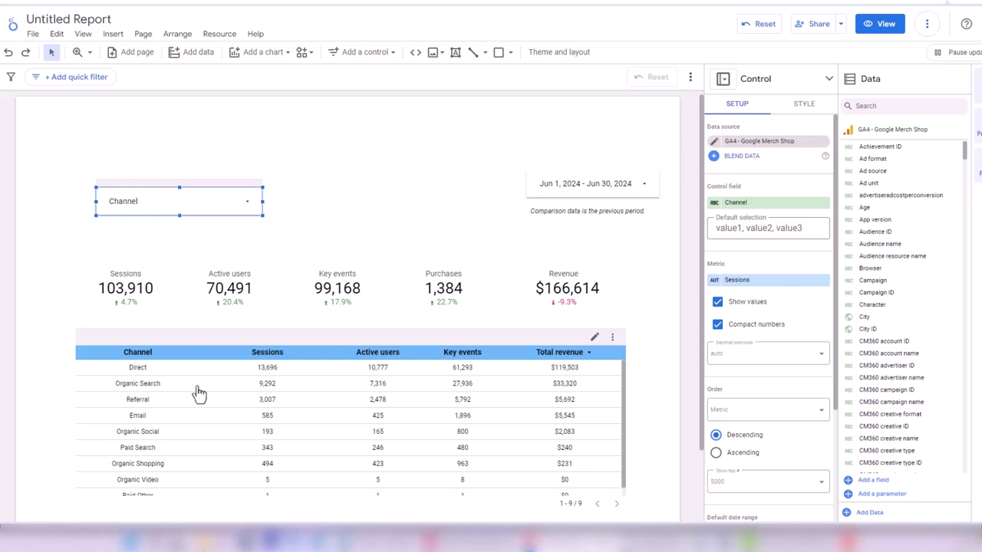
Move the date range control and its comparison note down to line up with the Channel drop-down.
{"action": "left_click", "coordinate": [459, 206]}
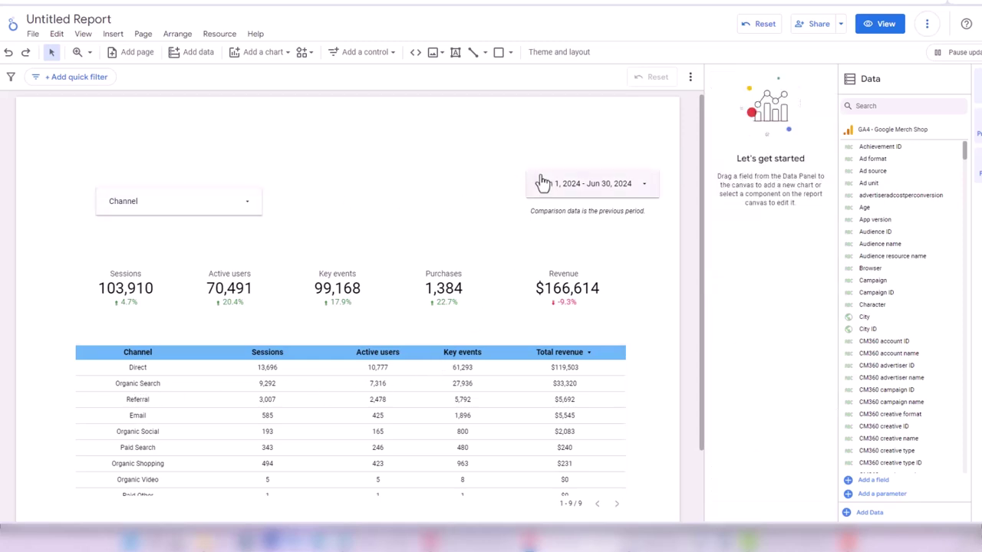
{"action": "left_click_drag", "start_coordinate": [580, 208], "coordinate": [576, 234]}
{"action": "left_click", "coordinate": [577, 217]}
{"action": "left_click", "coordinate": [577, 223]}
{"action": "left_click", "coordinate": [471, 176]}
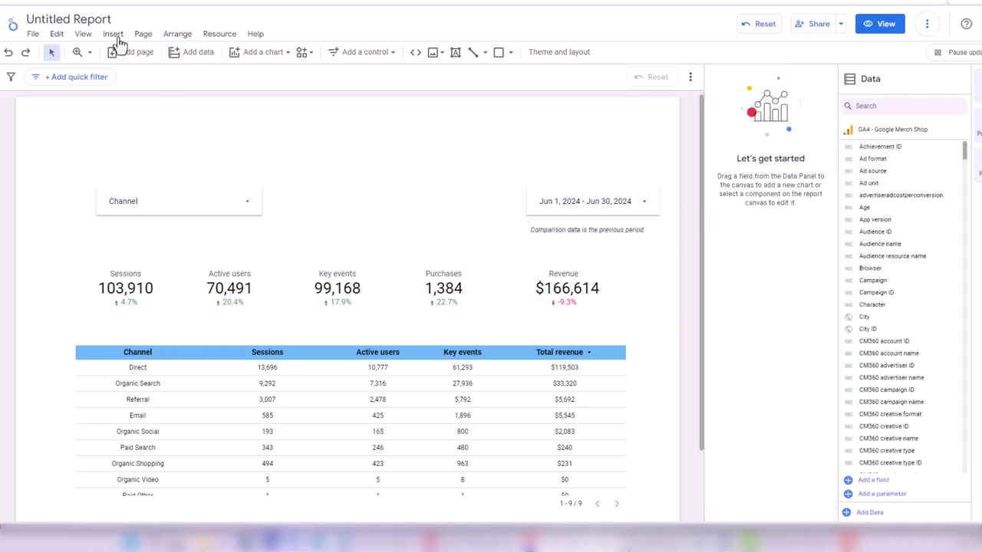
Draw a rectangle banner across the full page width just above the Channel and date range controls.
{"action": "left_click", "coordinate": [498, 54]}
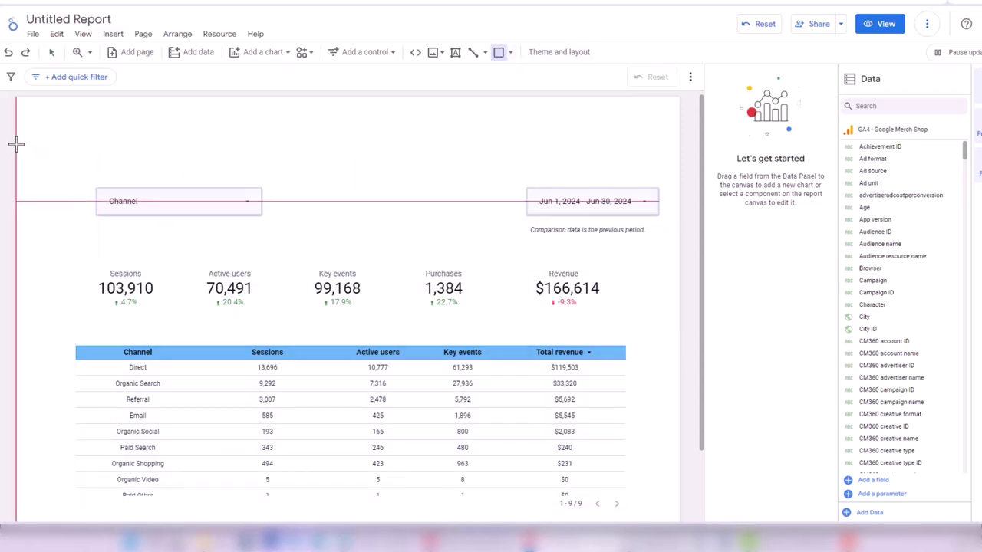
{"action": "left_click_drag", "start_coordinate": [33, 144], "coordinate": [679, 170]}
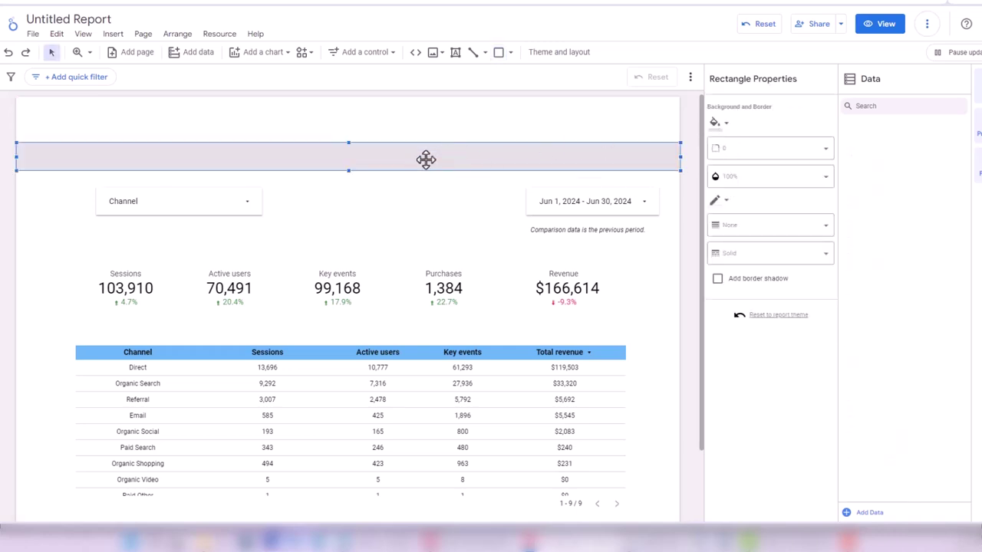
{"action": "left_click", "coordinate": [348, 109]}
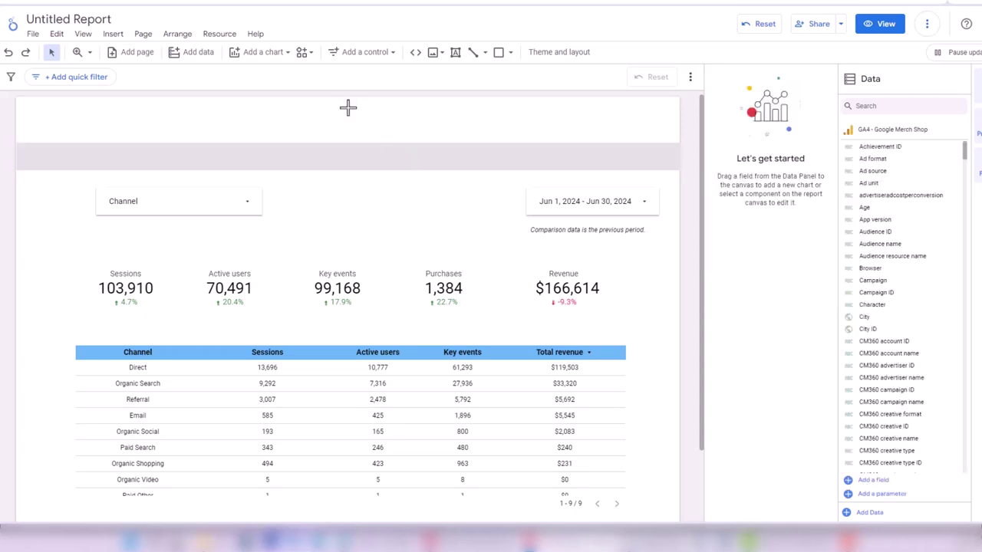
Fill the banner rectangle with a medium blue, slightly lighter than the theme blue.
{"action": "left_click", "coordinate": [323, 148]}
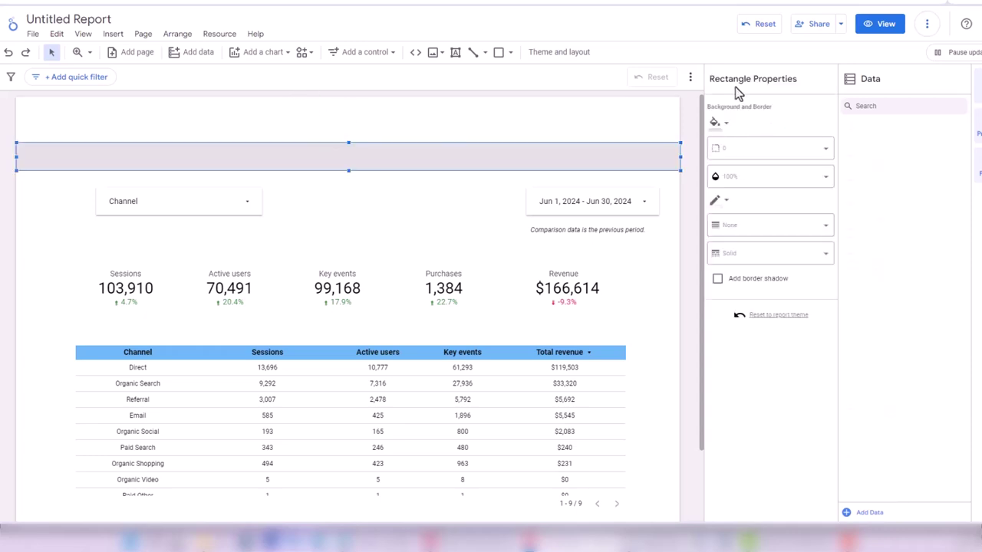
{"action": "left_click", "coordinate": [717, 123]}
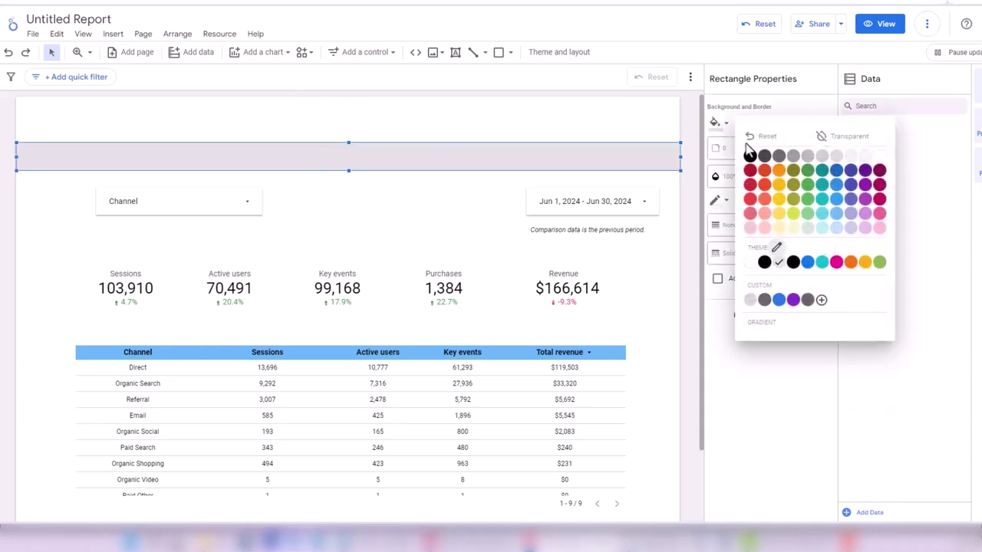
{"action": "left_click", "coordinate": [809, 263]}
{"action": "left_click", "coordinate": [716, 124]}
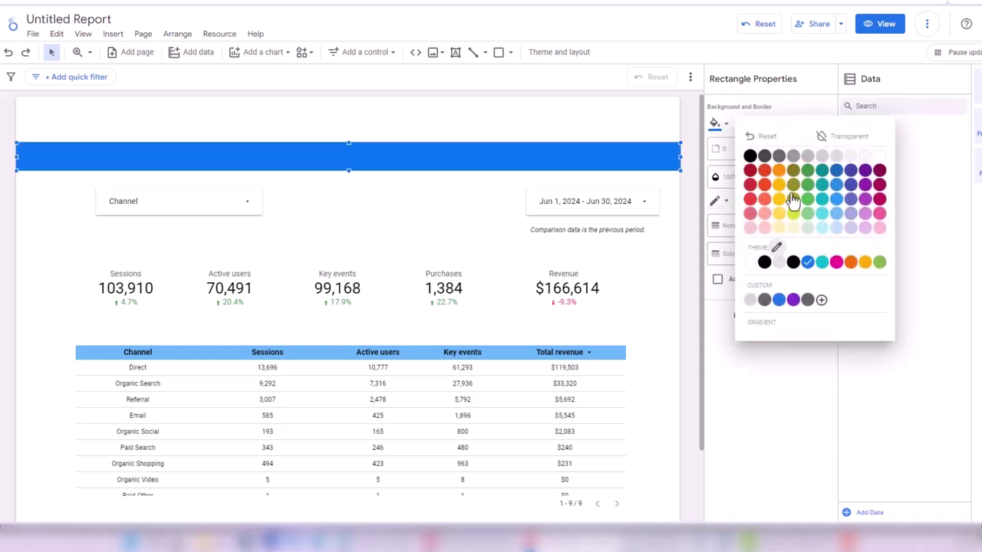
{"action": "left_click", "coordinate": [836, 214]}
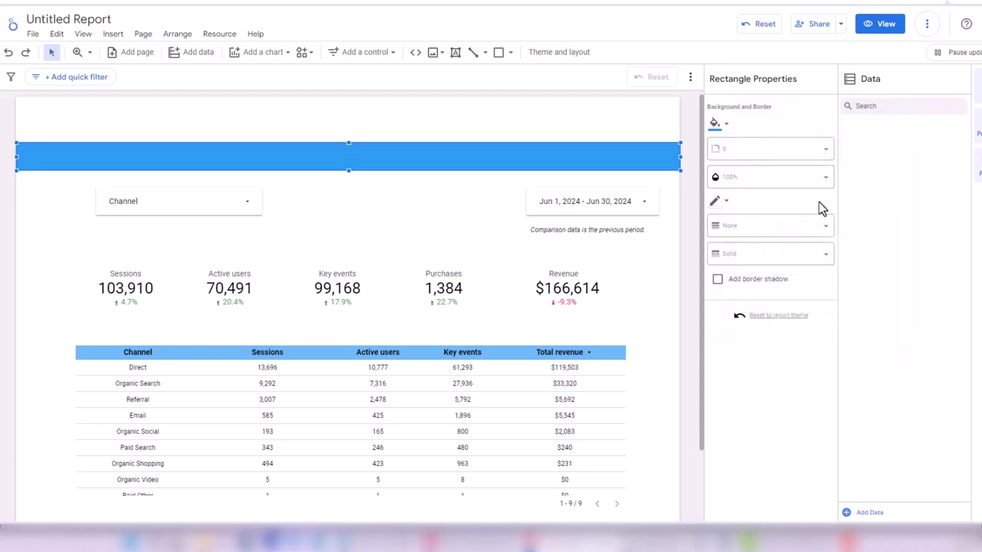
Add a text box covering the blue banner with the title GA4 Demo Dashboard.
{"action": "left_click", "coordinate": [113, 35]}
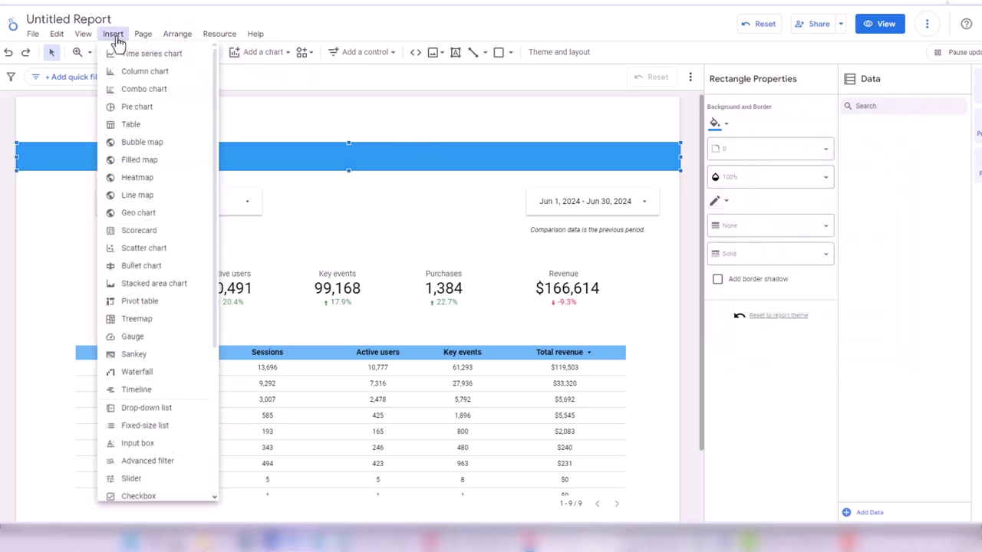
{"action": "left_click", "coordinate": [455, 58]}
{"action": "left_click", "coordinate": [455, 55]}
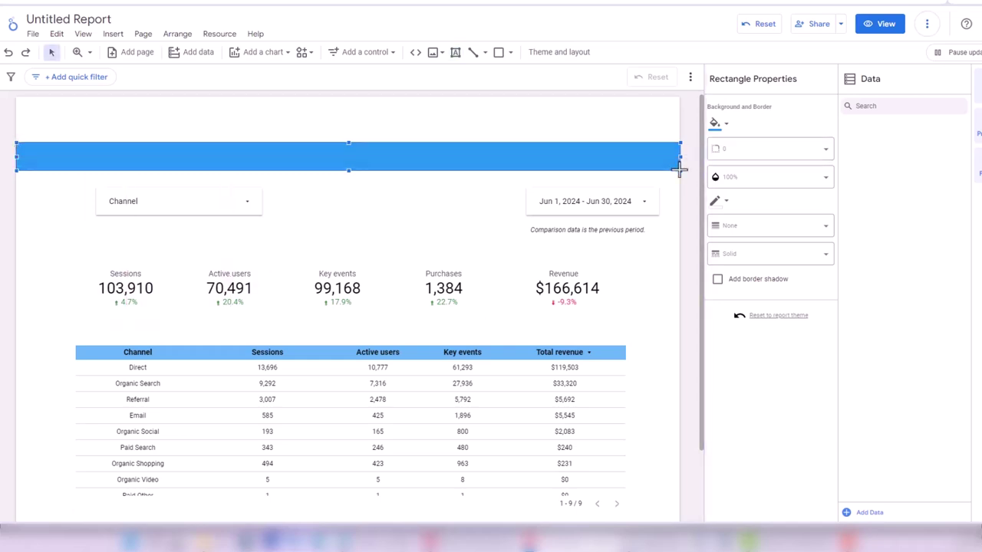
{"action": "left_click_drag", "start_coordinate": [681, 171], "coordinate": [17, 144]}
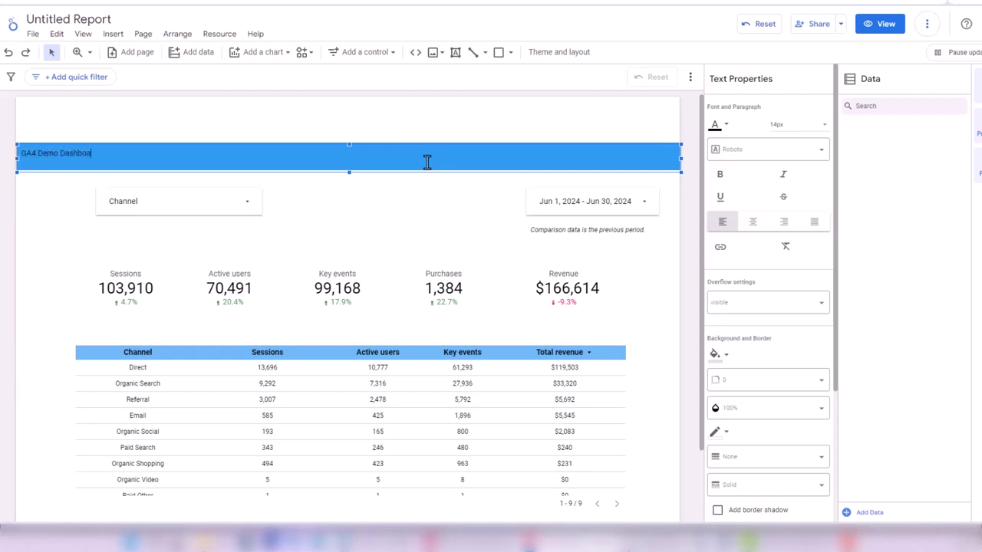
{"action": "left_click", "coordinate": [399, 190]}
Centre the GA4 Demo Dashboard title in its text box and try a 32px font size.
{"action": "left_click", "coordinate": [139, 155]}
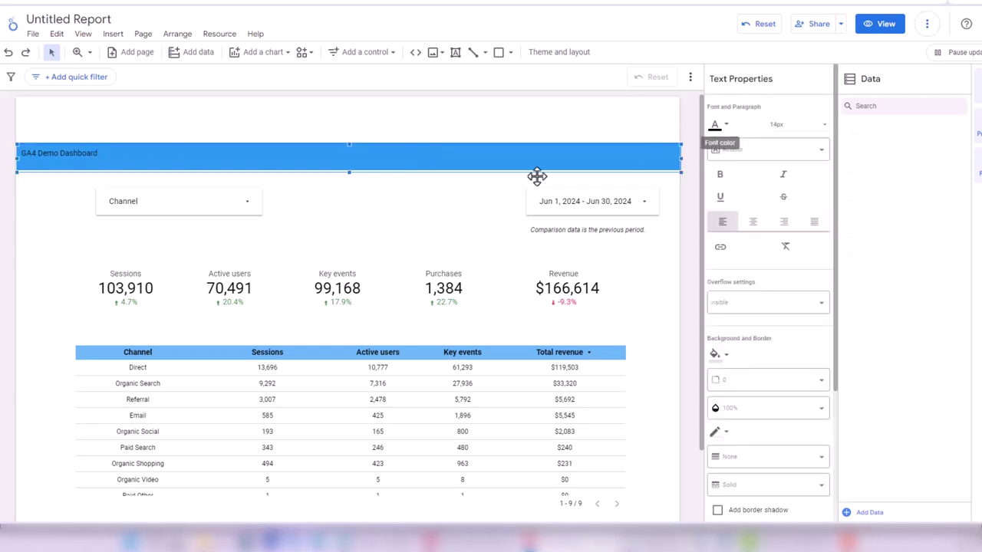
{"action": "left_click", "coordinate": [753, 223]}
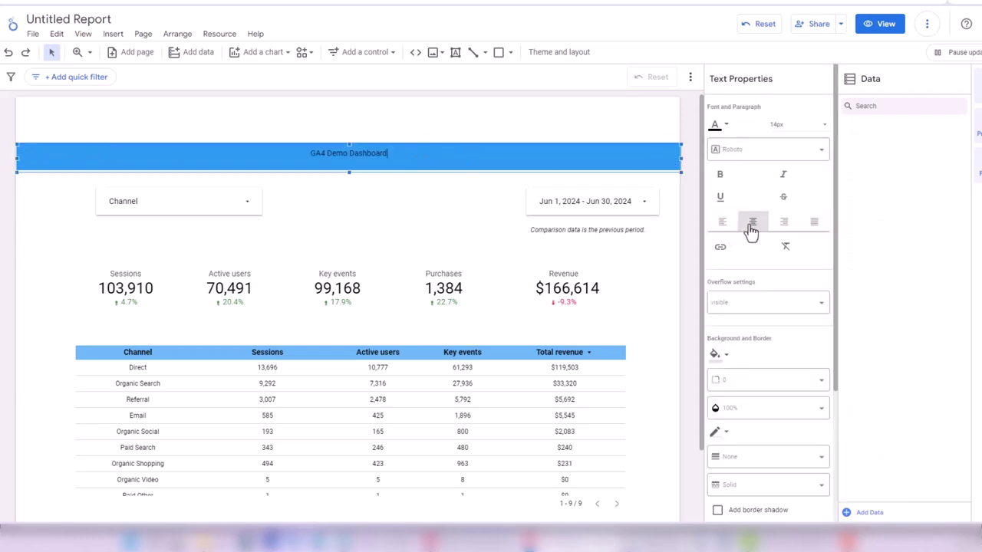
{"action": "left_click", "coordinate": [781, 126]}
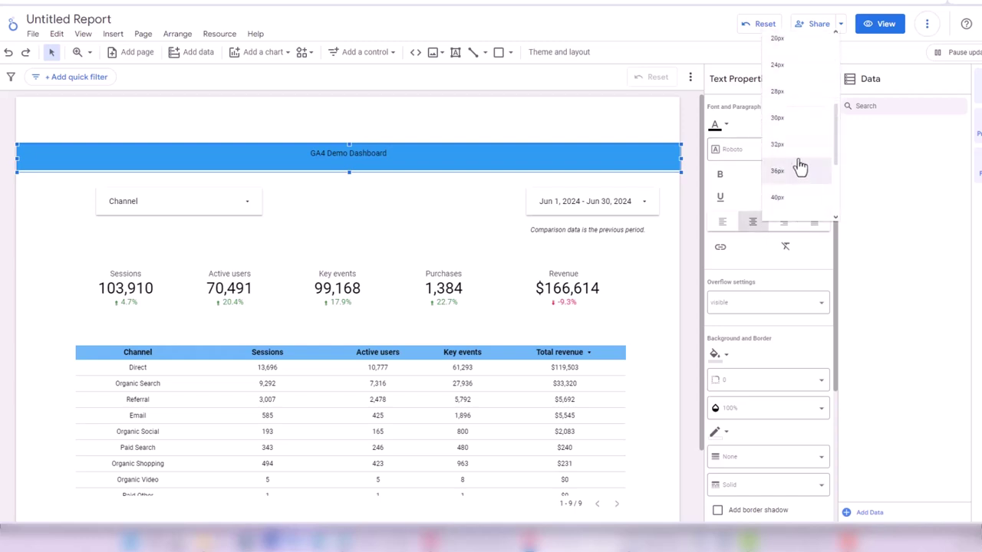
{"action": "left_click", "coordinate": [795, 160]}
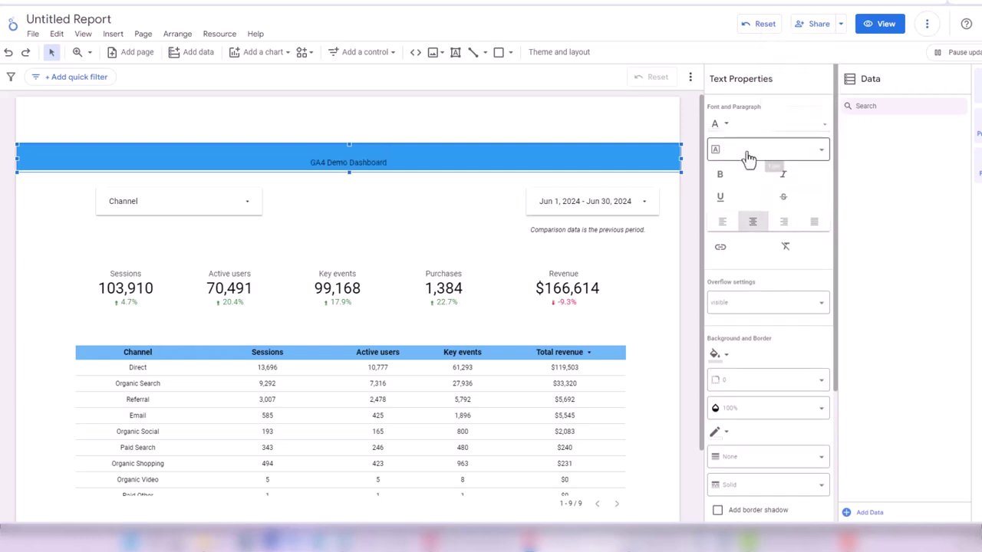
Set the font colour of the whole GA4 Demo Dashboard title to white.
{"action": "left_click", "coordinate": [719, 124]}
{"action": "left_click", "coordinate": [749, 239]}
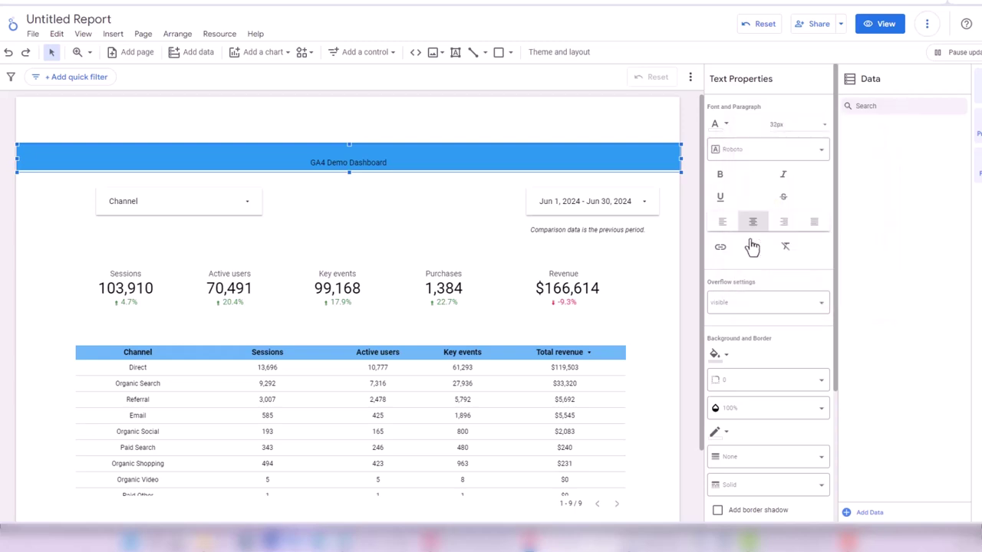
{"action": "double_click", "coordinate": [335, 164]}
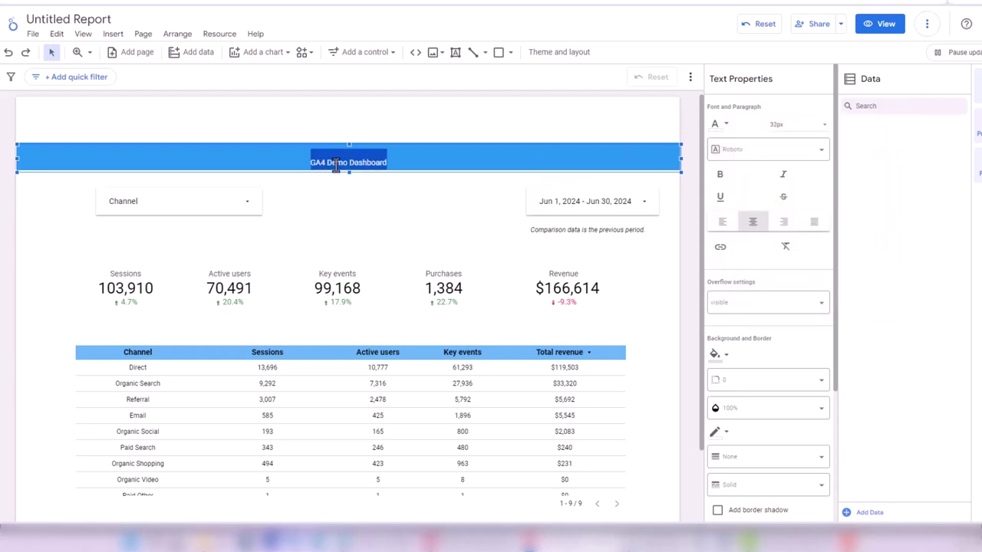
{"action": "left_click", "coordinate": [718, 124]}
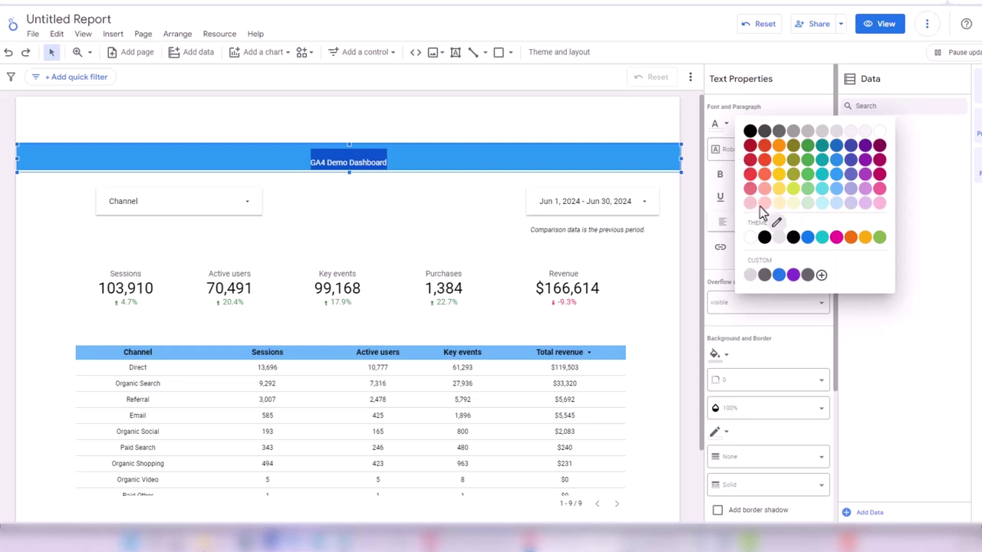
{"action": "left_click", "coordinate": [752, 240]}
{"action": "left_click", "coordinate": [528, 203]}
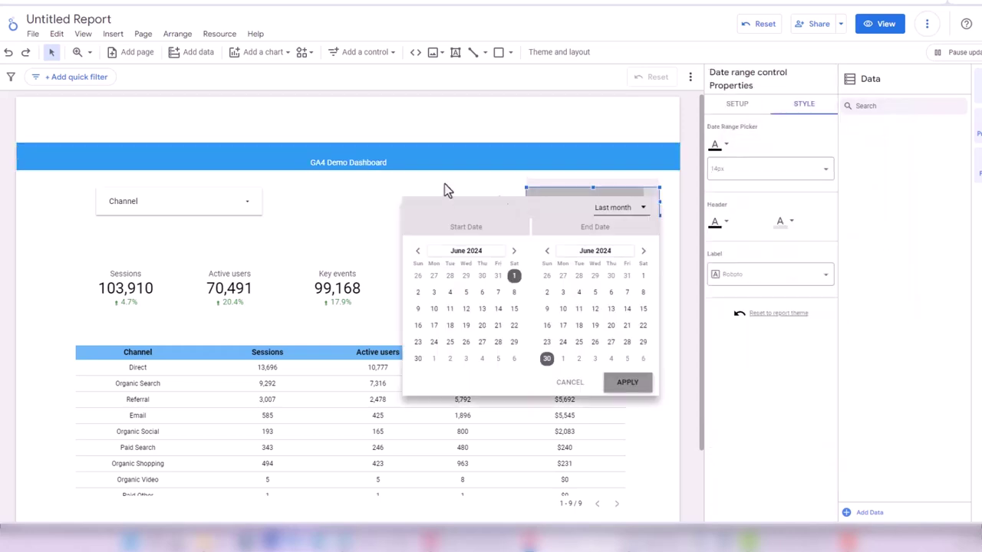
Set the font size of the banner title to 28px.
{"action": "left_click", "coordinate": [362, 161]}
{"action": "double_click", "coordinate": [362, 162]}
{"action": "left_click", "coordinate": [804, 125]}
{"action": "scroll", "coordinate": [798, 254], "scroll_direction": "down", "scroll_amount": 2}
{"action": "left_click", "coordinate": [793, 278]}
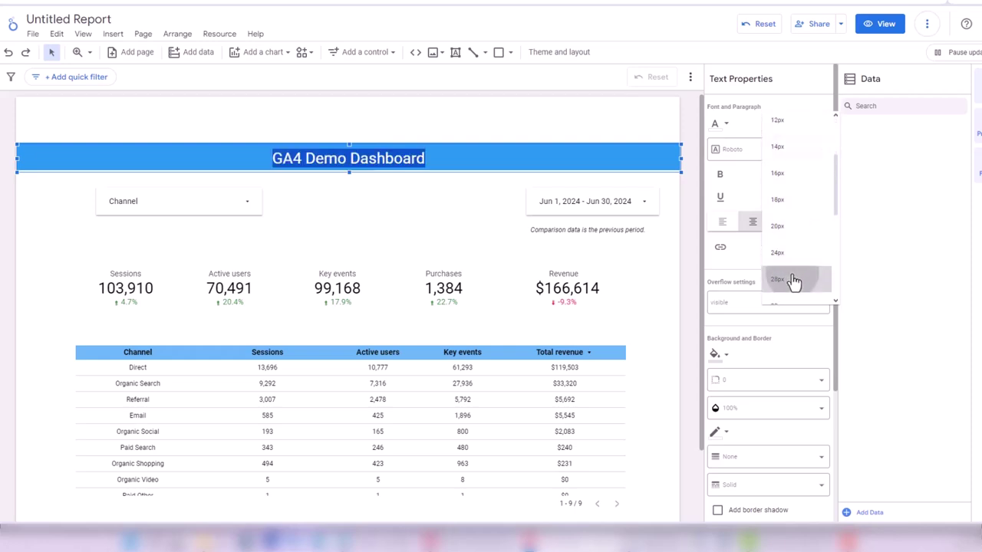
Make the GA4 Demo Dashboard title bold and deselect the text box.
{"action": "left_click", "coordinate": [416, 182]}
{"action": "double_click", "coordinate": [384, 159]}
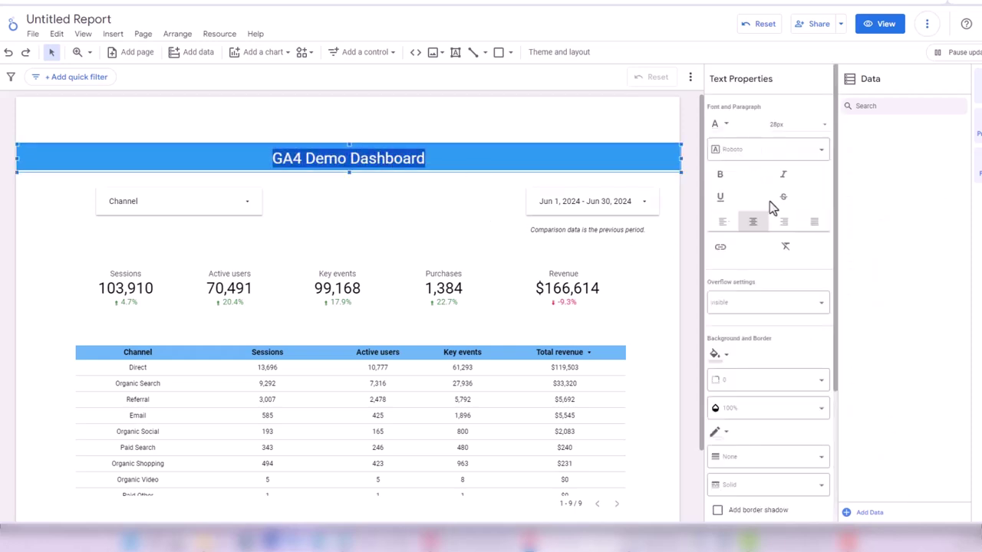
{"action": "left_click", "coordinate": [725, 180]}
{"action": "left_click", "coordinate": [491, 209]}
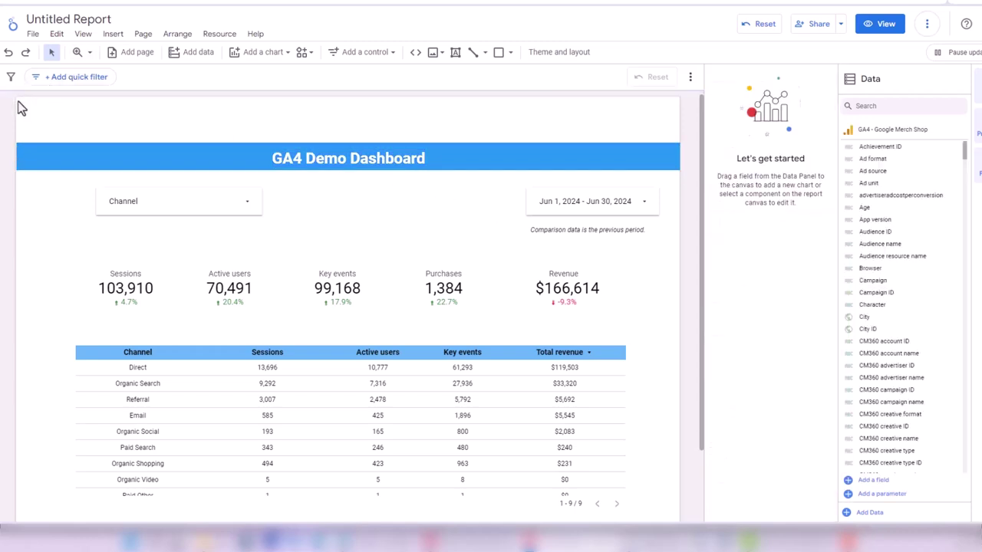
{"action": "left_click_drag", "start_coordinate": [33, 112], "coordinate": [161, 126]}
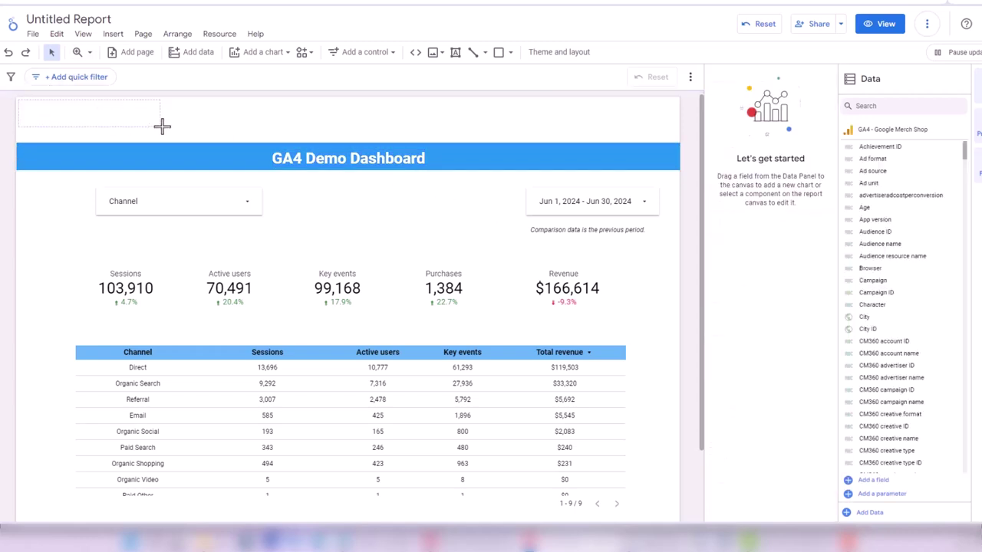
{"action": "left_click", "coordinate": [113, 33]}
{"action": "scroll", "coordinate": [163, 149], "scroll_direction": "down", "scroll_amount": 2}
{"action": "scroll", "coordinate": [160, 238], "scroll_direction": "down", "scroll_amount": 1}
{"action": "scroll", "coordinate": [161, 250], "scroll_direction": "down", "scroll_amount": 2}
{"action": "scroll", "coordinate": [170, 221], "scroll_direction": "up", "scroll_amount": 5}
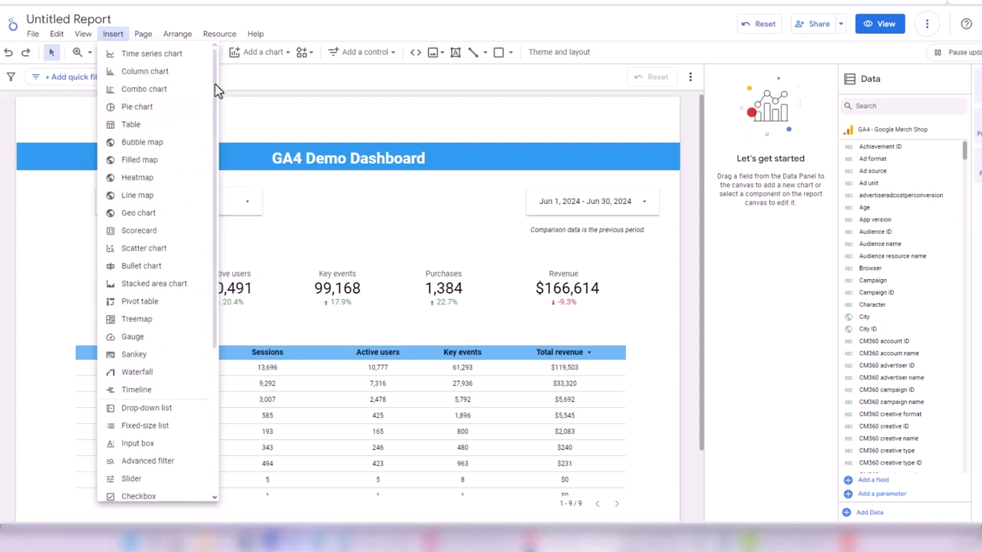
{"action": "left_click", "coordinate": [349, 96]}
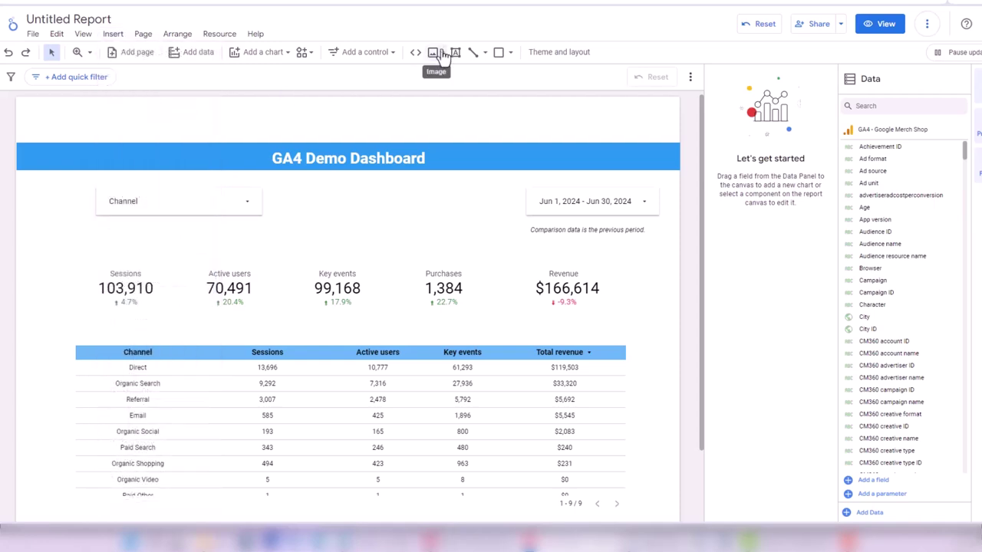
{"action": "left_click", "coordinate": [431, 55]}
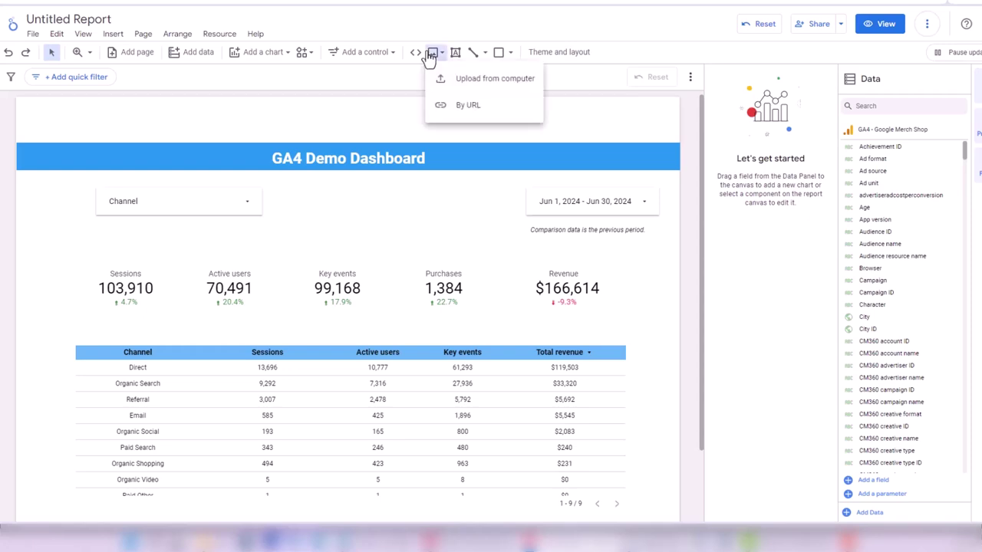
{"action": "left_click", "coordinate": [492, 80]}
{"action": "left_click_drag", "start_coordinate": [22, 100], "coordinate": [164, 139]}
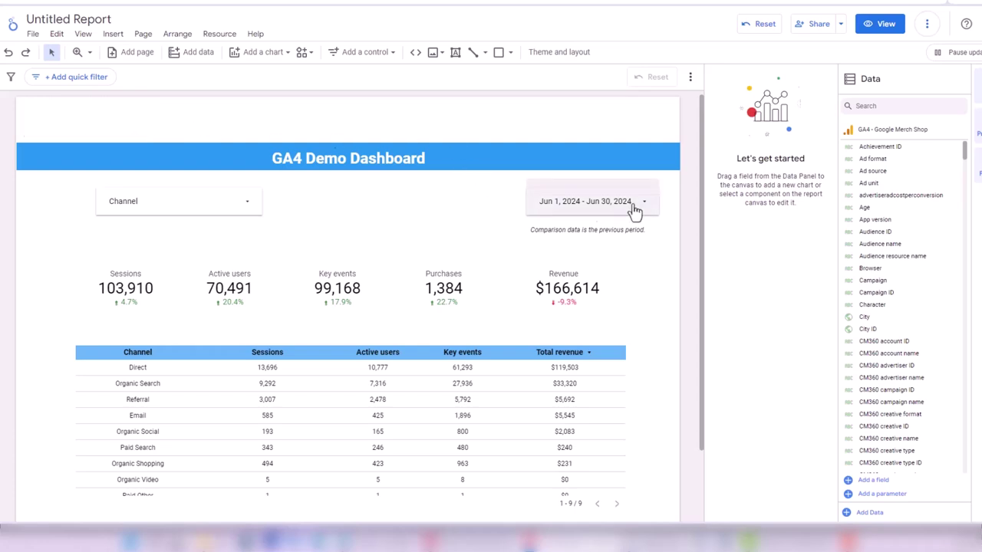
{"action": "mouse_move", "coordinate": [703, 213]}
{"action": "left_mouse_down"}
{"action": "mouse_move", "coordinate": [703, 265]}
{"action": "mouse_move", "coordinate": [709, 212]}
{"action": "mouse_move", "coordinate": [706, 228]}
{"action": "mouse_move", "coordinate": [695, 200]}
{"action": "left_mouse_up"}
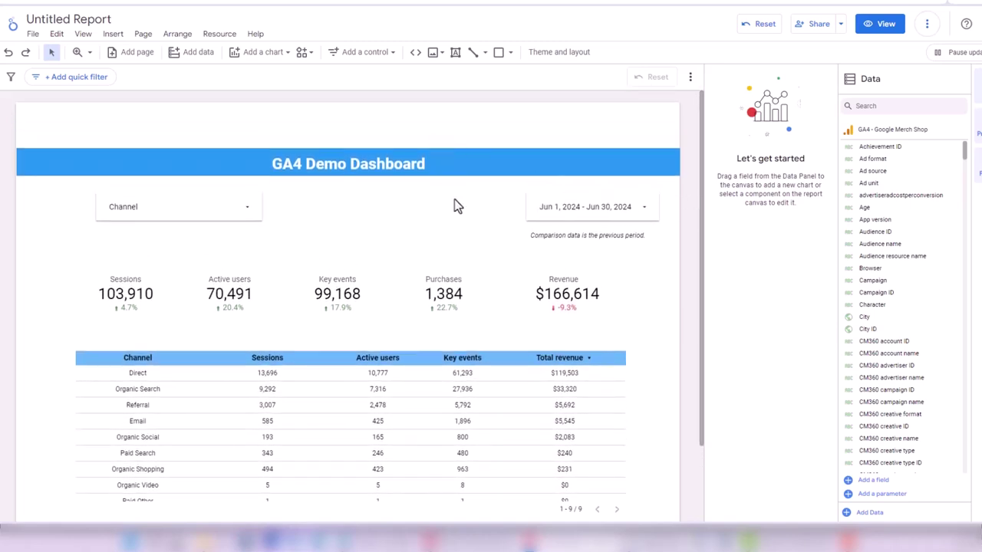
{"action": "left_click_drag", "start_coordinate": [701, 243], "coordinate": [710, 371]}
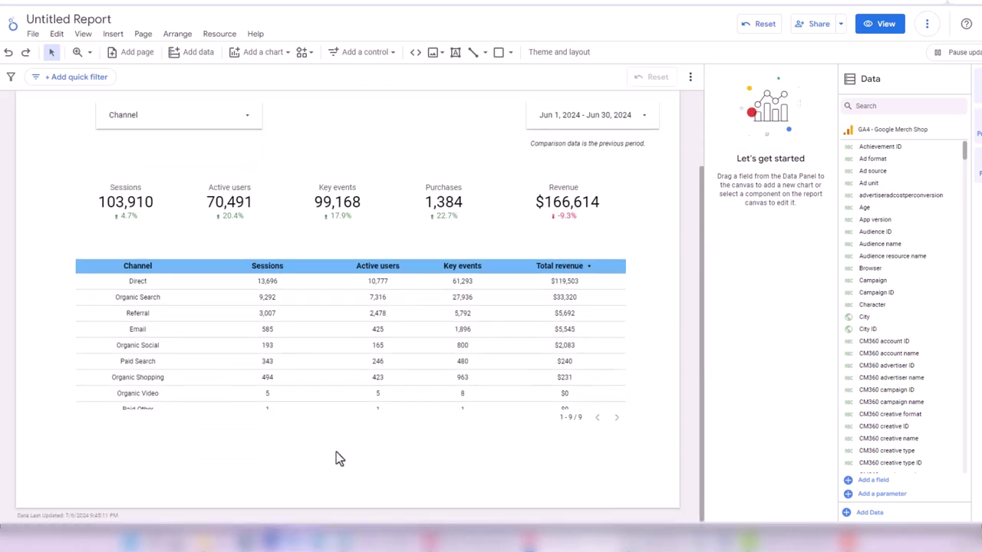
{"action": "left_click", "coordinate": [324, 372]}
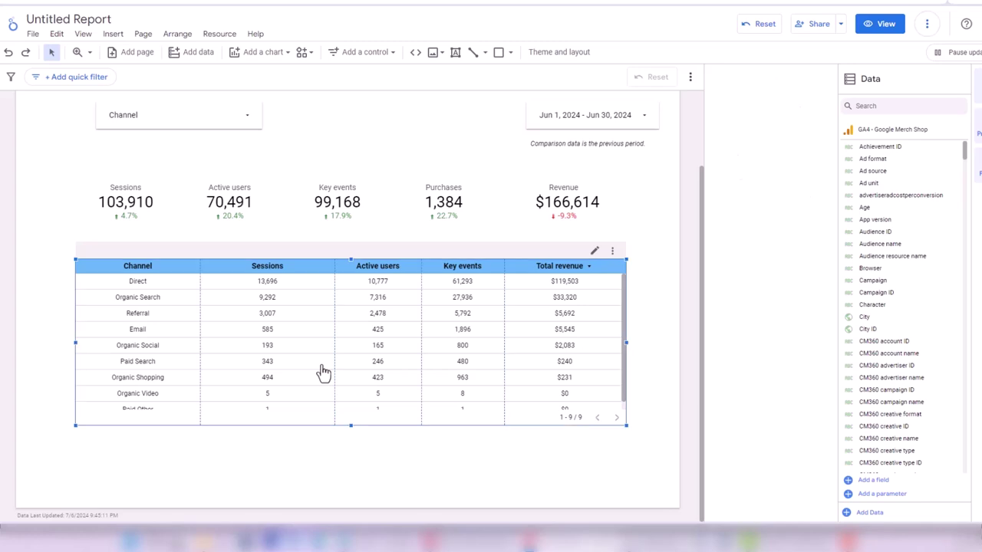
{"action": "left_click", "coordinate": [216, 443]}
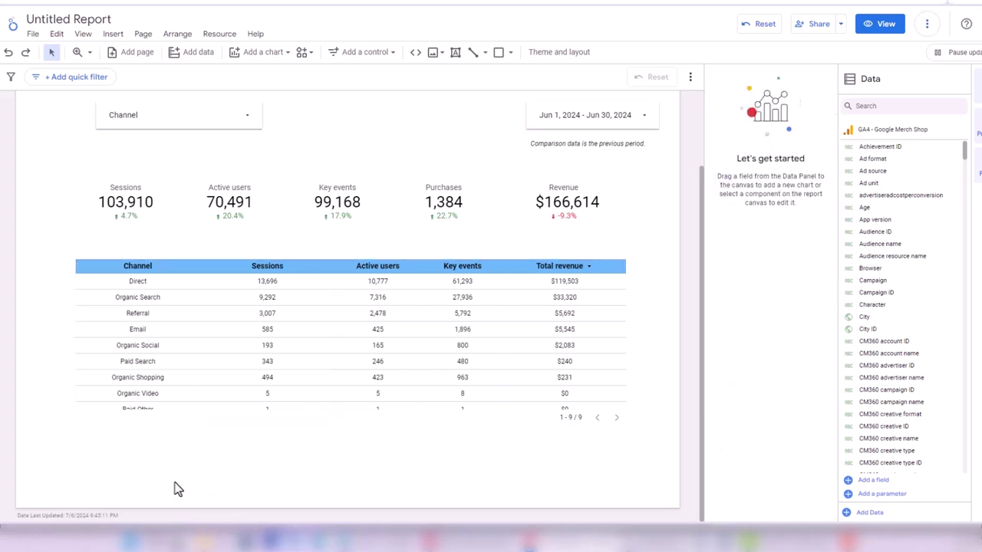
Set the current page's canvas height to 1500 px in the page style settings.
{"action": "left_click", "coordinate": [142, 34]}
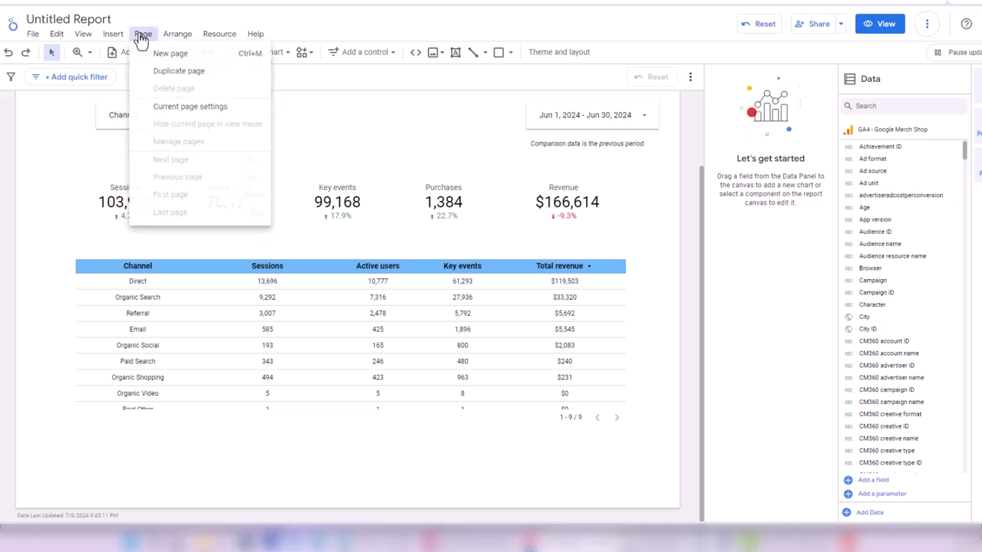
{"action": "left_click", "coordinate": [183, 108]}
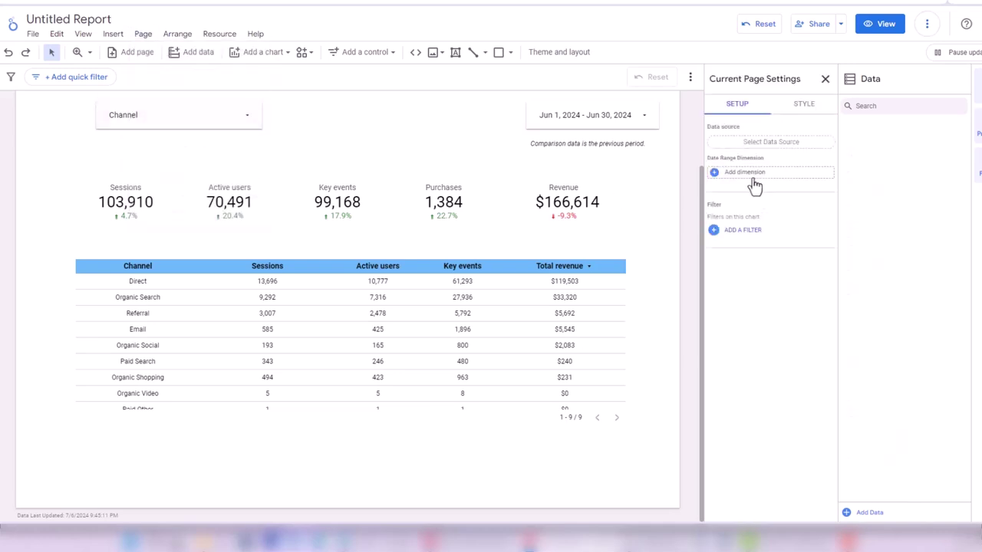
{"action": "left_click", "coordinate": [800, 108]}
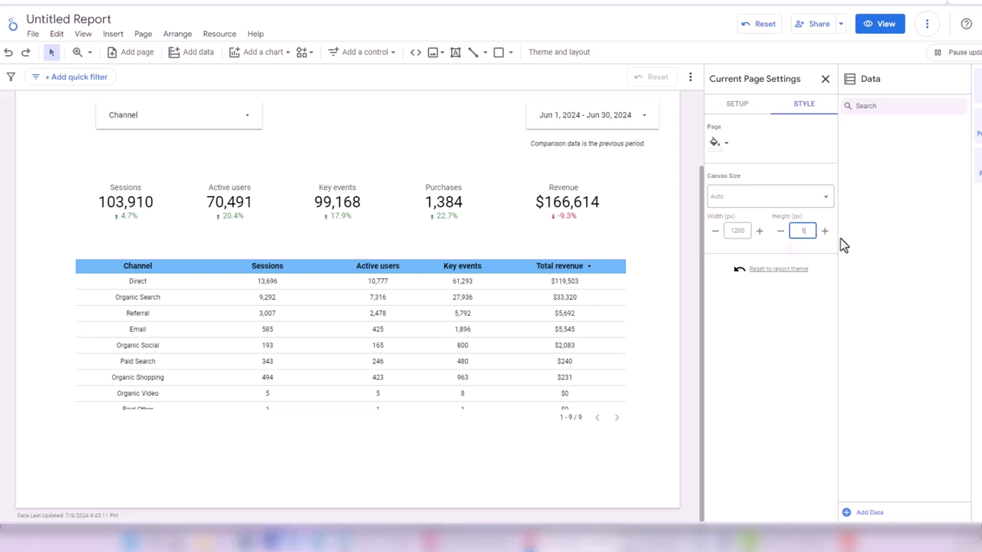
{"action": "left_click", "coordinate": [678, 338]}
{"action": "scroll", "coordinate": [645, 361], "scroll_direction": "down", "scroll_amount": 4}
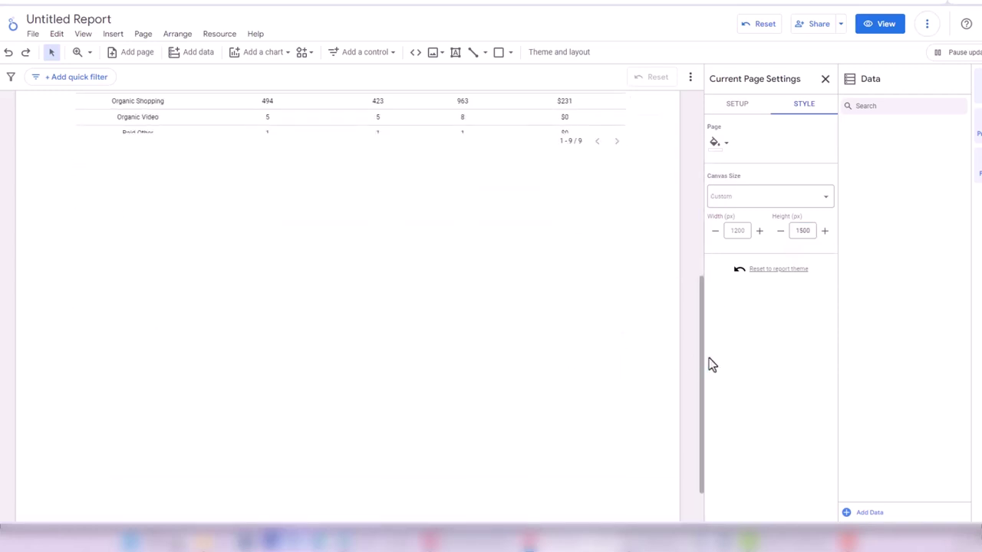
{"action": "mouse_move", "coordinate": [701, 369]}
{"action": "left_mouse_down"}
{"action": "mouse_move", "coordinate": [706, 304]}
{"action": "mouse_move", "coordinate": [704, 386]}
{"action": "left_mouse_up"}
{"action": "scroll", "coordinate": [445, 333], "scroll_direction": "down", "scroll_amount": 1}
{"action": "scroll", "coordinate": [344, 302], "scroll_direction": "up", "scroll_amount": 3}
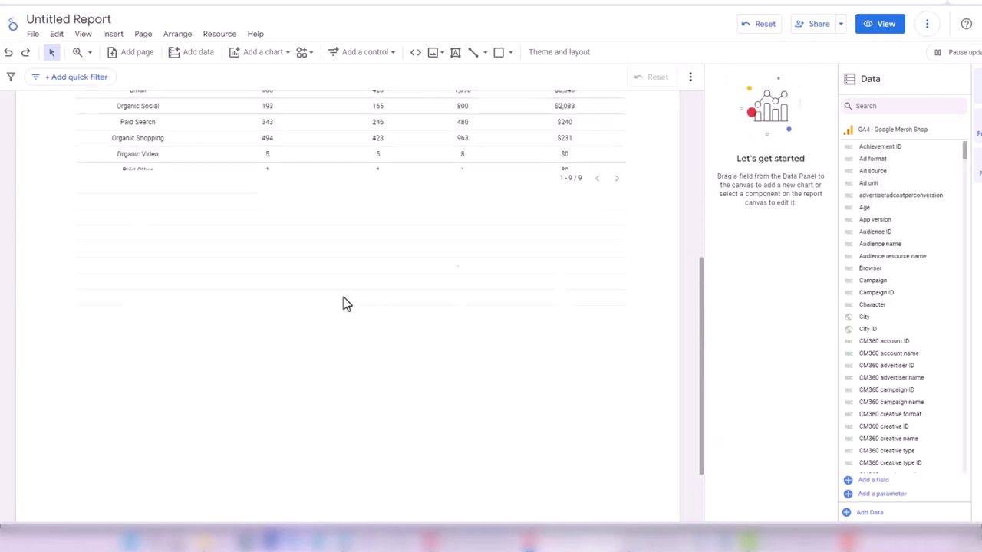
{"action": "left_click_drag", "start_coordinate": [699, 287], "coordinate": [704, 274]}
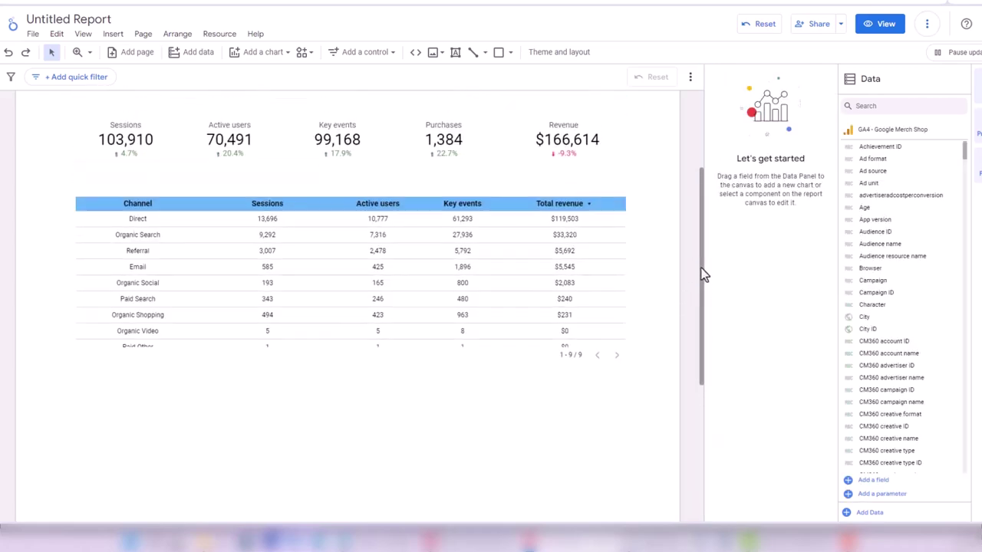
{"action": "left_click", "coordinate": [584, 357]}
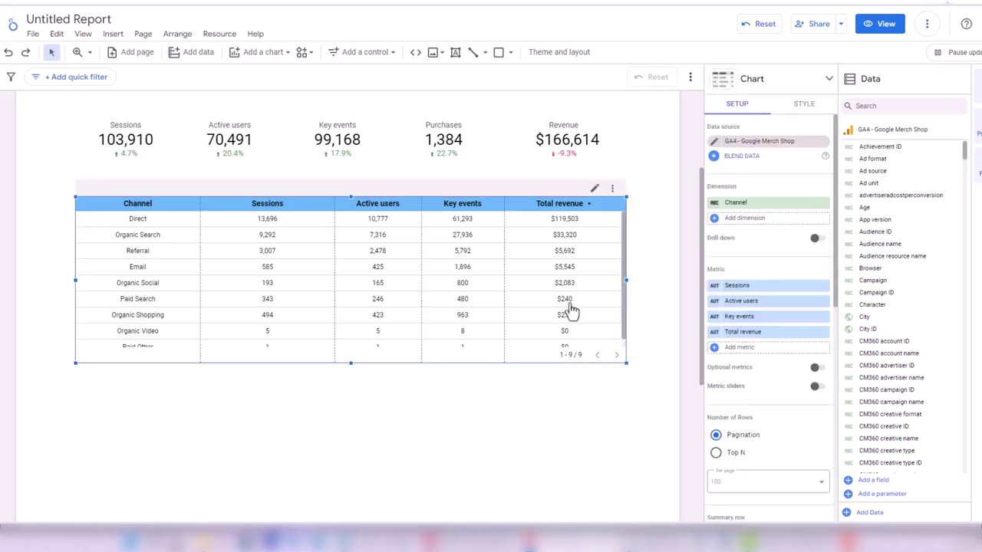
{"action": "left_click", "coordinate": [668, 253]}
{"action": "left_click_drag", "start_coordinate": [702, 245], "coordinate": [702, 188]}
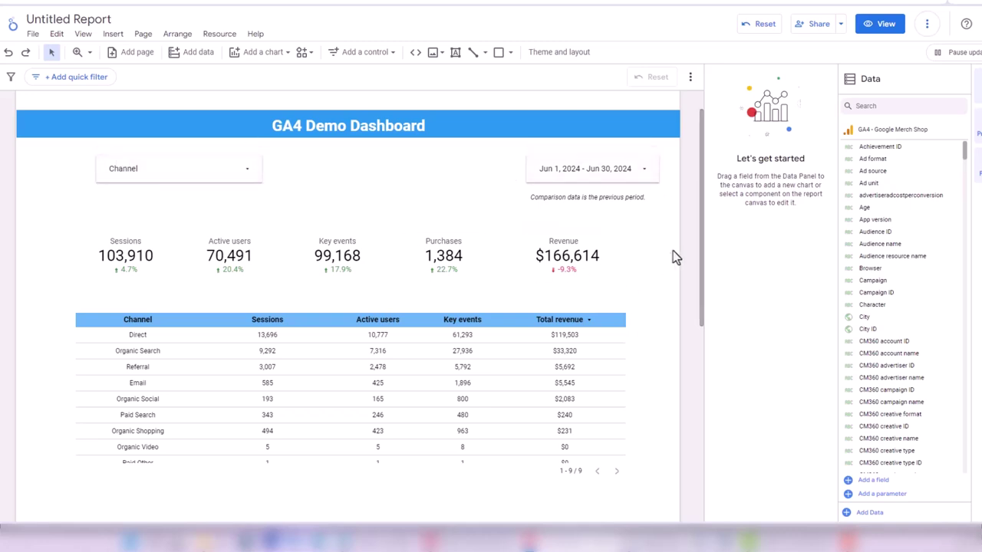
{"action": "mouse_move", "coordinate": [702, 232]}
{"action": "left_mouse_down"}
{"action": "mouse_move", "coordinate": [702, 258]}
{"action": "mouse_move", "coordinate": [703, 217]}
{"action": "left_mouse_up"}
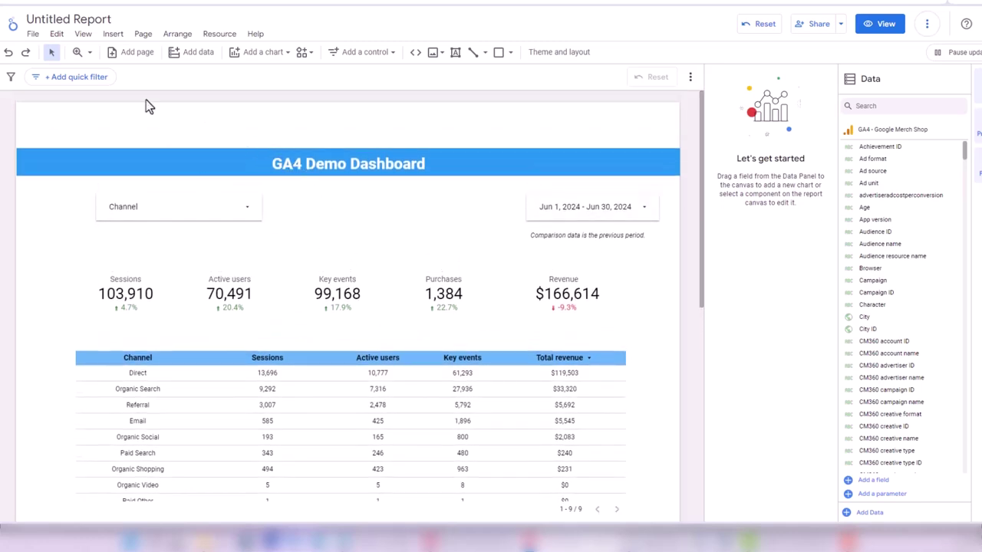
Add a second blank page to the report and return to page 1.
{"action": "left_click", "coordinate": [143, 35]}
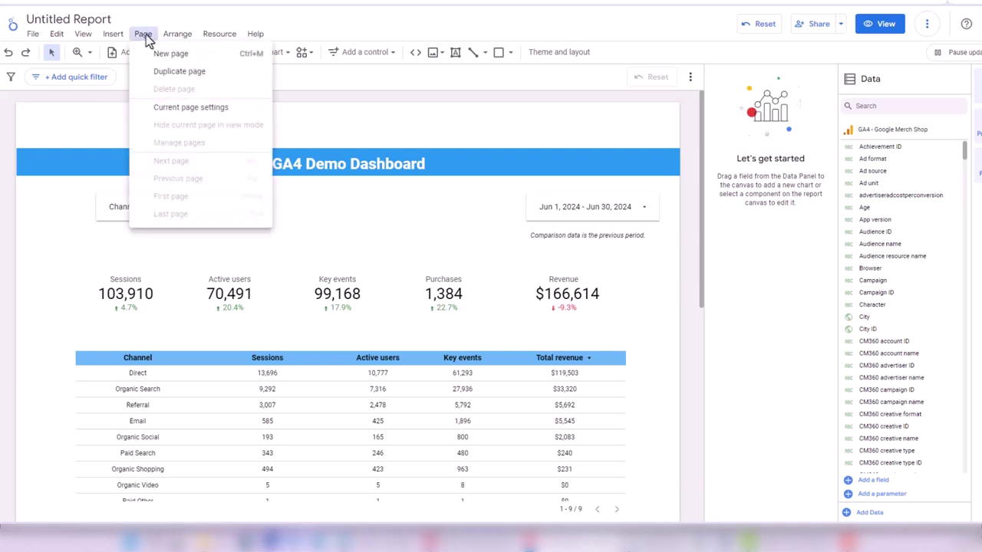
{"action": "left_click", "coordinate": [162, 54]}
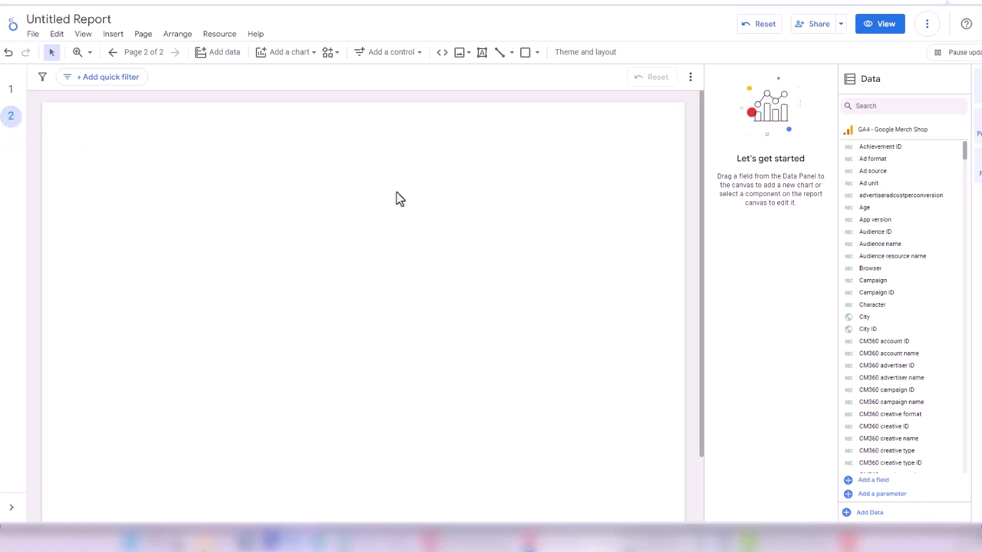
{"action": "left_click", "coordinate": [10, 92]}
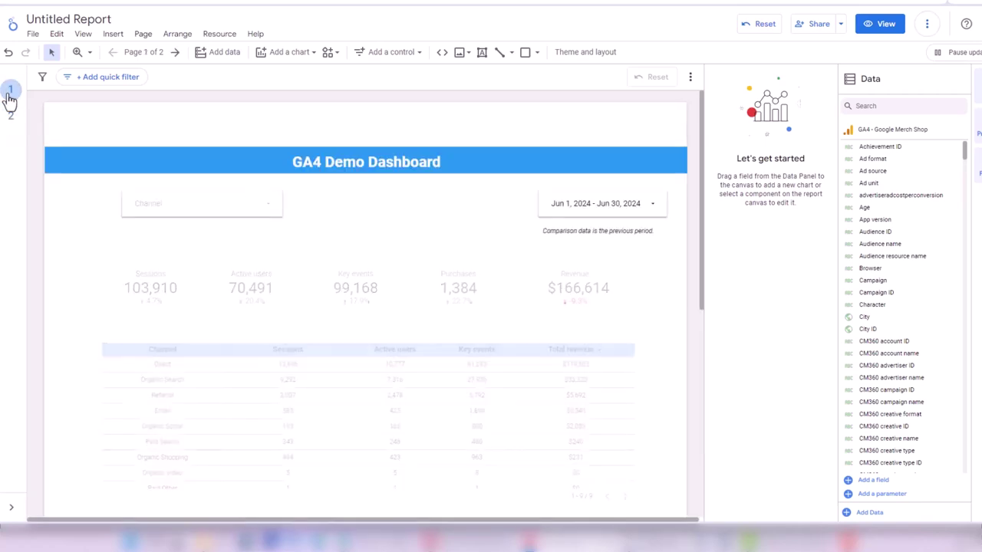
Extend the channel table downward so that all rows through Paid Other fit, and deselect it.
{"action": "mouse_move", "coordinate": [700, 209]}
{"action": "left_mouse_down"}
{"action": "mouse_move", "coordinate": [710, 244]}
{"action": "mouse_move", "coordinate": [712, 215]}
{"action": "mouse_move", "coordinate": [701, 201]}
{"action": "mouse_move", "coordinate": [700, 223]}
{"action": "left_mouse_up"}
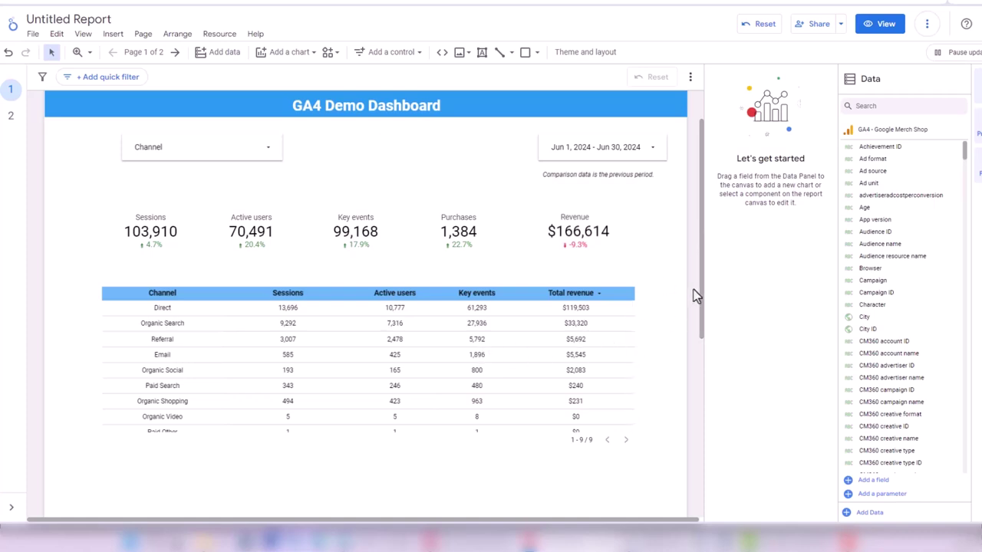
{"action": "mouse_move", "coordinate": [632, 325]}
{"action": "left_mouse_down"}
{"action": "mouse_move", "coordinate": [634, 338]}
{"action": "mouse_move", "coordinate": [636, 326]}
{"action": "left_mouse_up"}
{"action": "left_click_drag", "start_coordinate": [369, 449], "coordinate": [367, 464]}
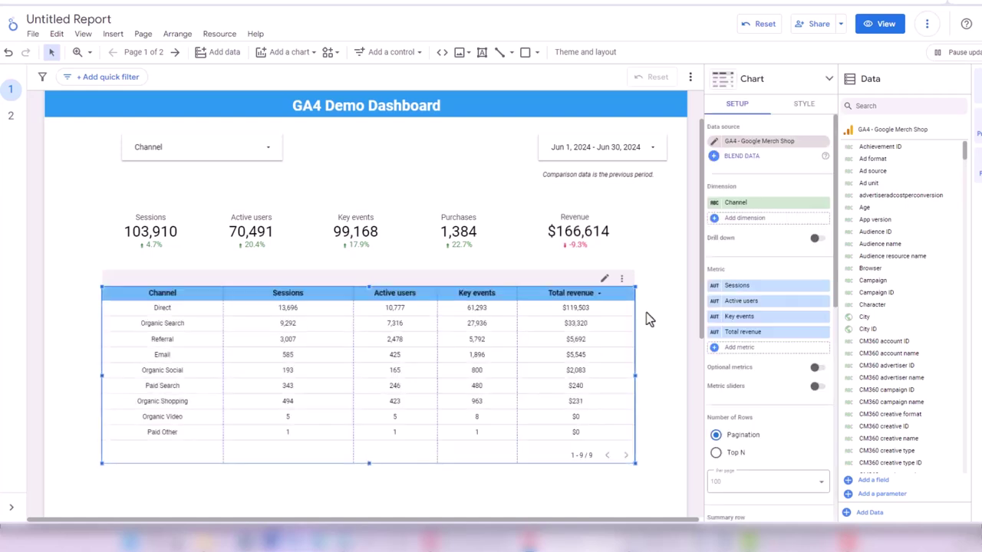
{"action": "mouse_move", "coordinate": [702, 270]}
{"action": "left_mouse_down"}
{"action": "mouse_move", "coordinate": [699, 285]}
{"action": "mouse_move", "coordinate": [702, 258]}
{"action": "left_mouse_up"}
{"action": "left_click", "coordinate": [675, 296]}
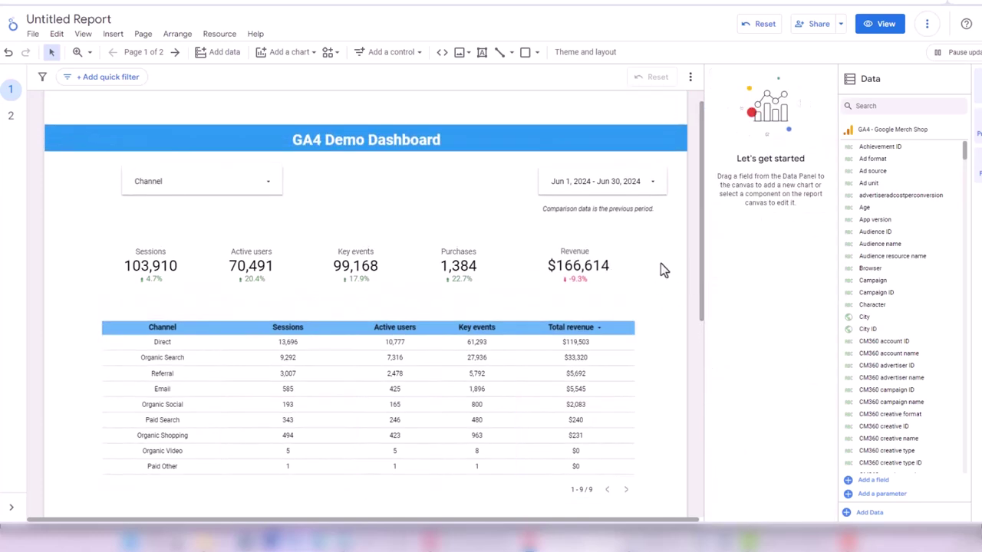
Examine the data blending setup for the channel table's GA4 - Google Merch Shop source and close it without saving.
{"action": "left_click", "coordinate": [447, 149]}
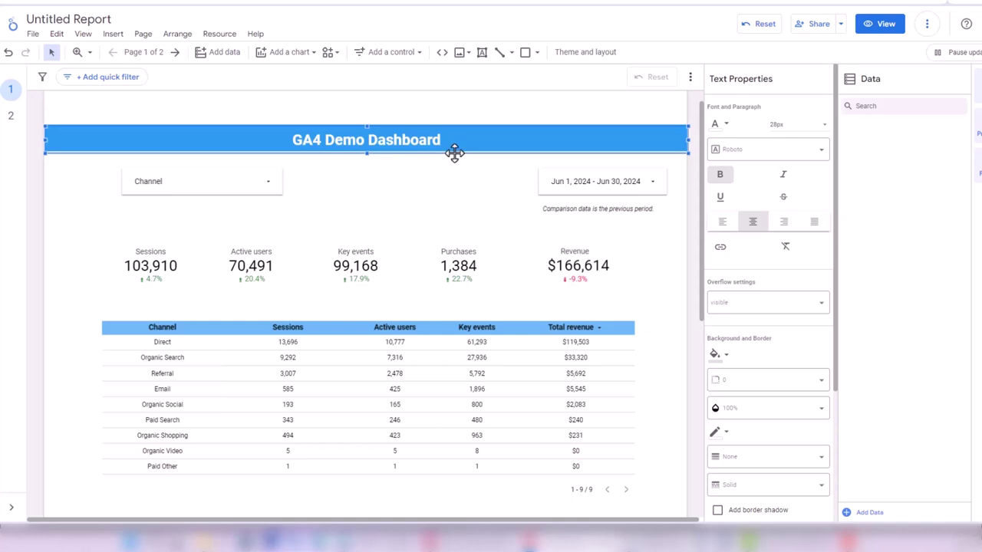
{"action": "left_click", "coordinate": [477, 358]}
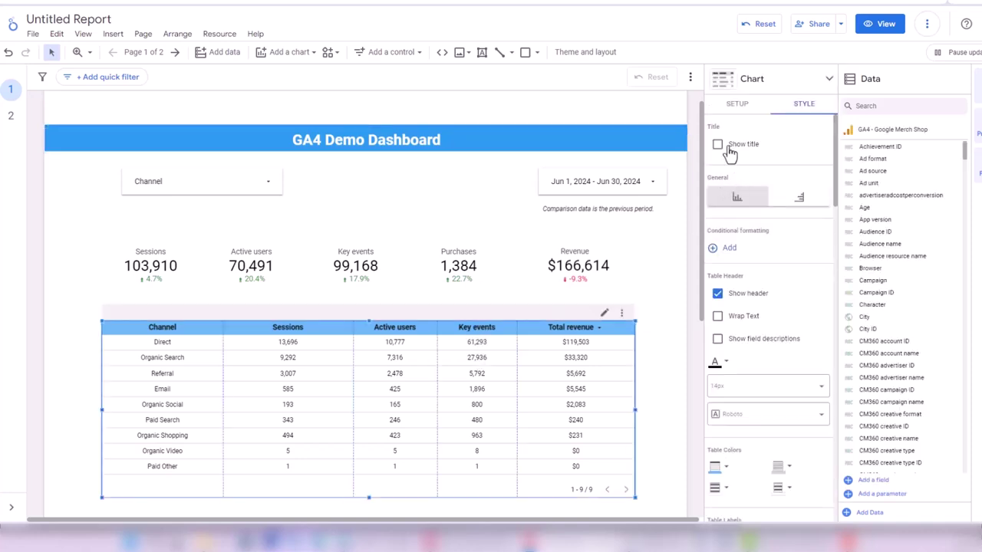
{"action": "left_click", "coordinate": [733, 107]}
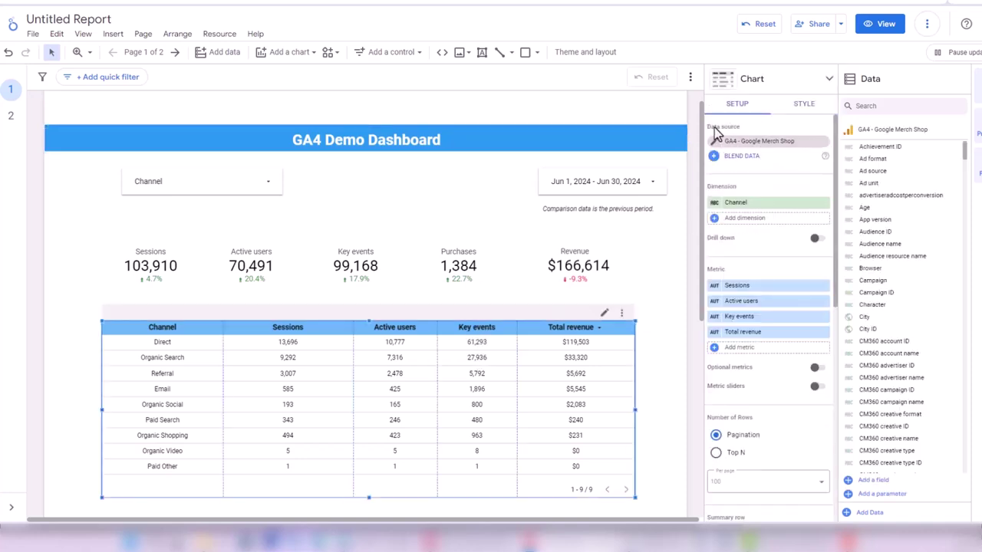
{"action": "left_click", "coordinate": [741, 158]}
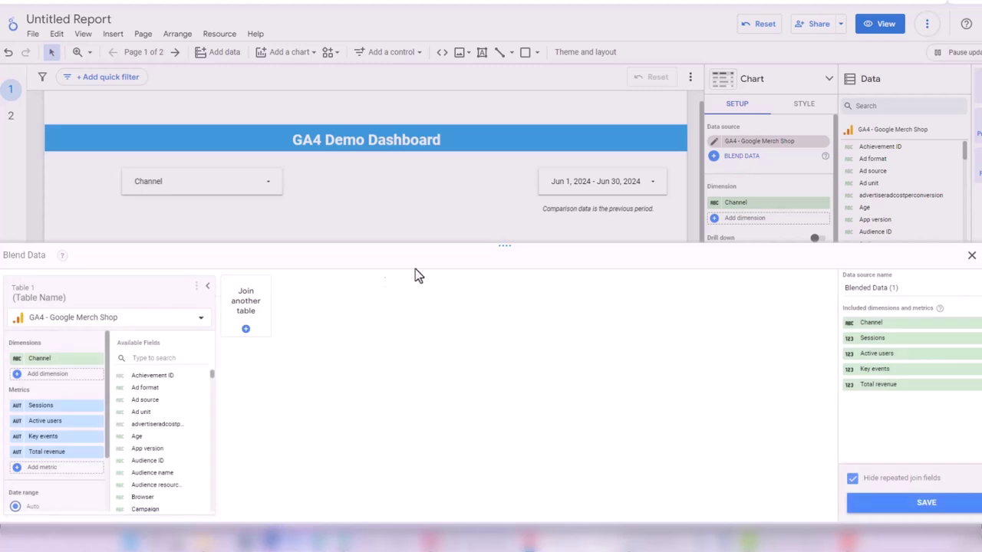
{"action": "left_click", "coordinate": [972, 256]}
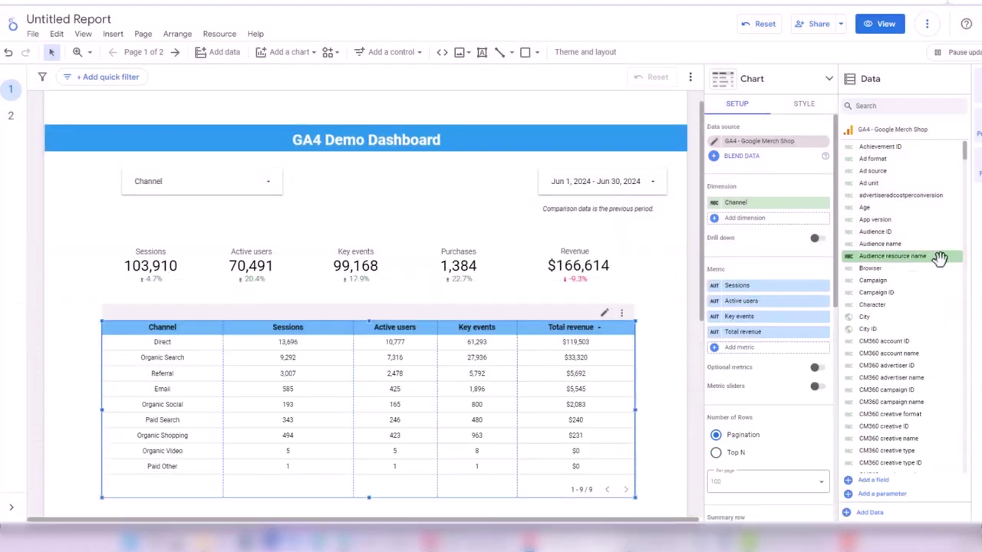
Examine the calculated field form for the GA4 - Google Merch Shop source and leave it without creating a field.
{"action": "mouse_move", "coordinate": [700, 245]}
{"action": "left_mouse_down"}
{"action": "mouse_move", "coordinate": [701, 311]}
{"action": "mouse_move", "coordinate": [702, 239]}
{"action": "left_mouse_up"}
{"action": "left_click", "coordinate": [701, 249]}
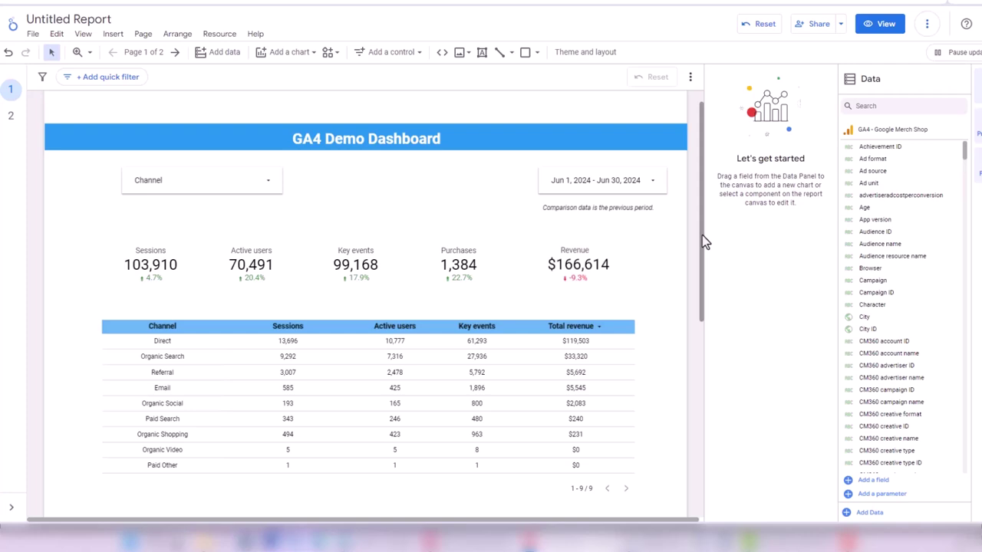
{"action": "left_click_drag", "start_coordinate": [702, 235], "coordinate": [702, 226]}
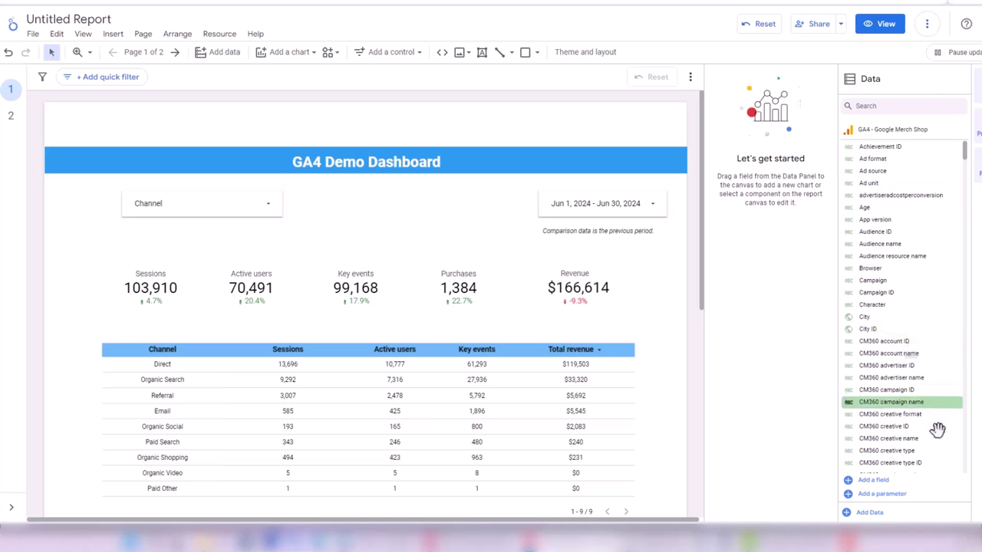
{"action": "left_click", "coordinate": [882, 481]}
{"action": "left_click", "coordinate": [890, 404]}
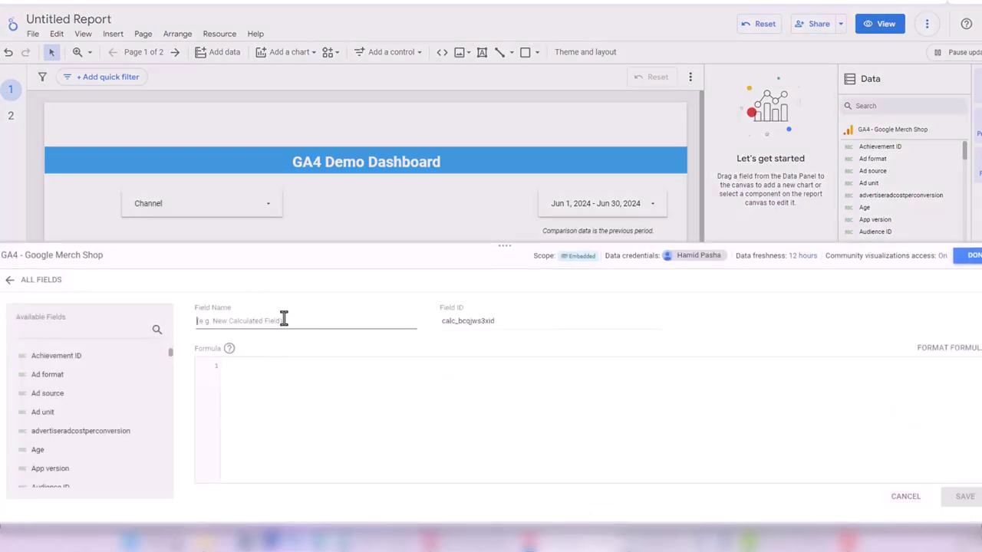
{"action": "left_click", "coordinate": [229, 368]}
{"action": "left_click", "coordinate": [907, 497]}
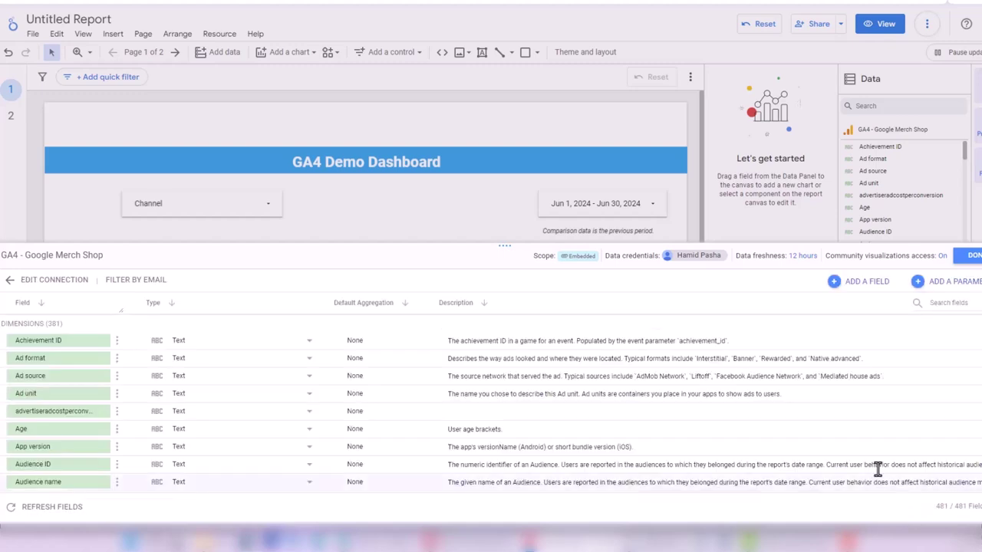
{"action": "left_click", "coordinate": [971, 256]}
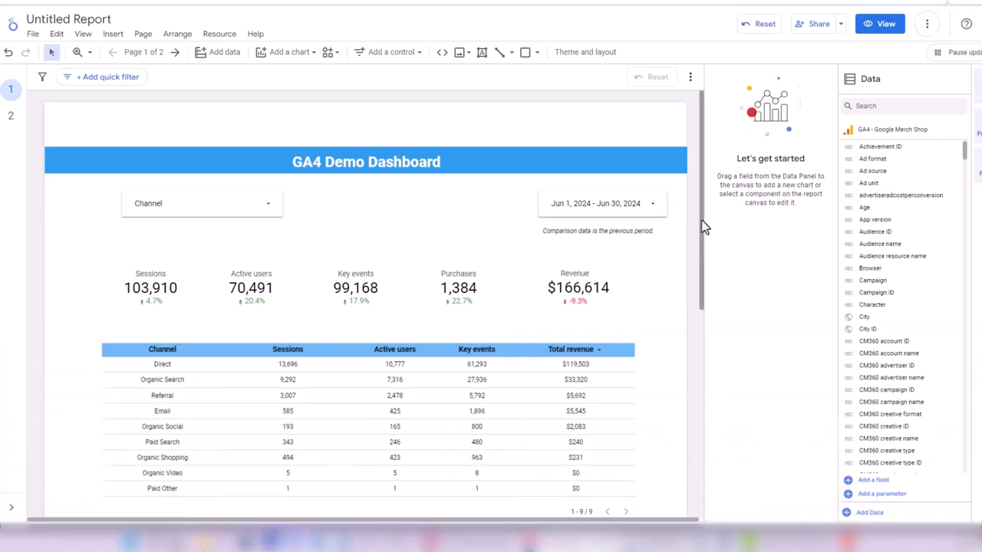
{"action": "left_click_drag", "start_coordinate": [701, 221], "coordinate": [701, 272]}
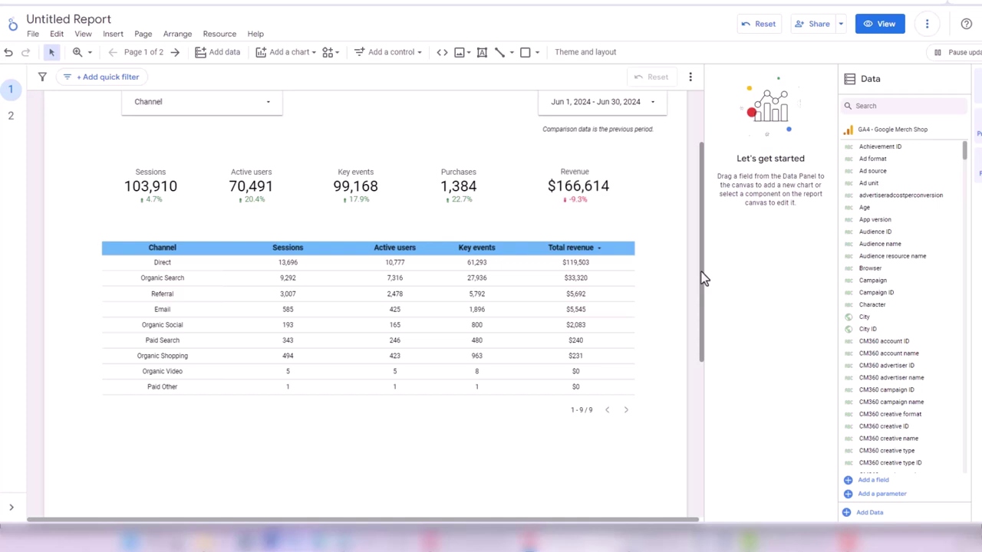
{"action": "scroll", "coordinate": [704, 279], "scroll_direction": "up", "scroll_amount": 3}
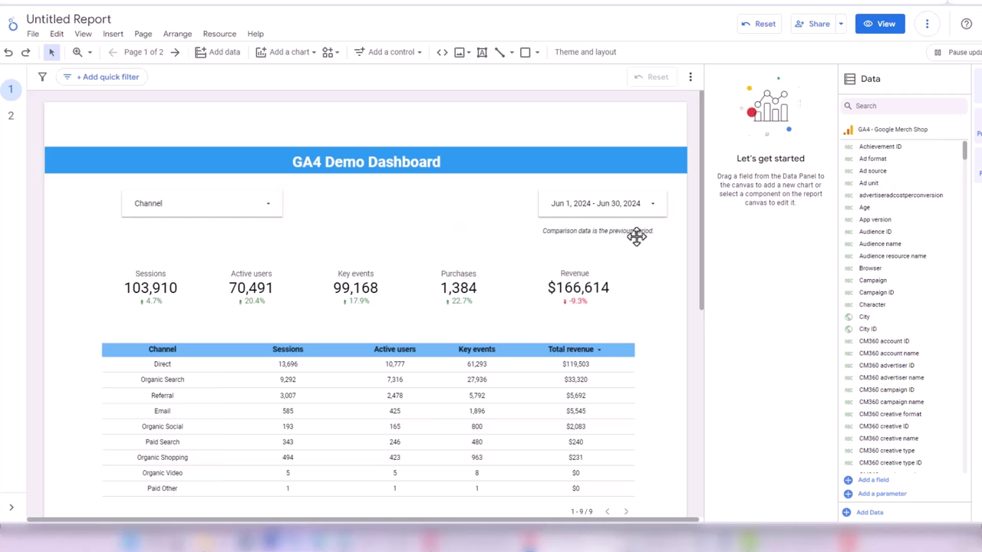
{"action": "mouse_move", "coordinate": [704, 238]}
{"action": "left_mouse_down"}
{"action": "mouse_move", "coordinate": [701, 224]}
{"action": "mouse_move", "coordinate": [703, 238]}
{"action": "left_mouse_up"}
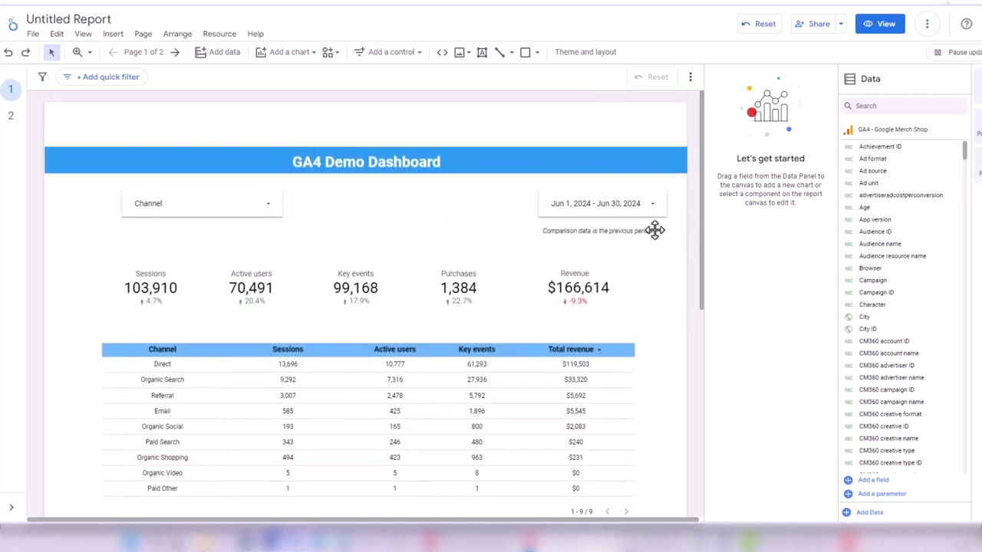
Browse the available report themes and try the Edge theme on the report.
{"action": "left_click", "coordinate": [591, 54]}
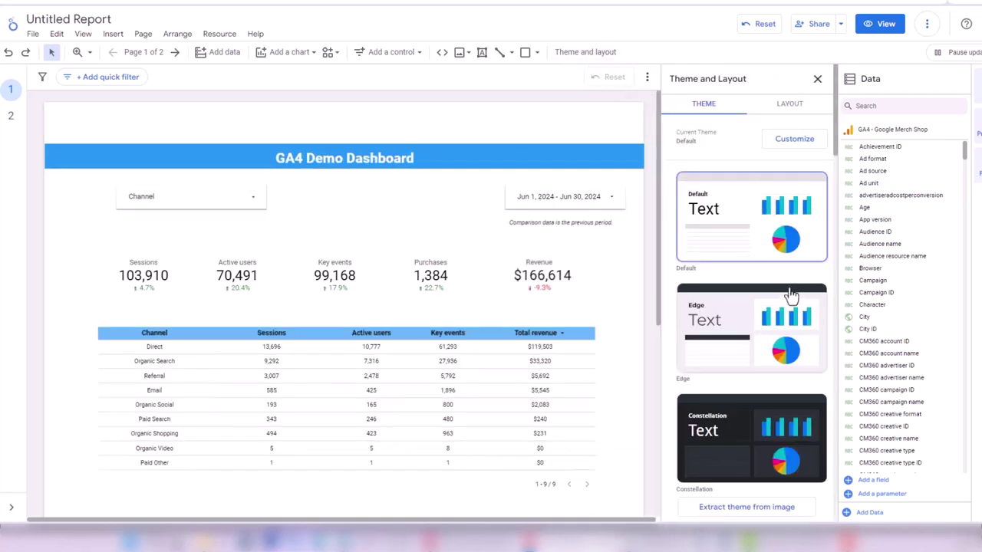
{"action": "scroll", "coordinate": [789, 294], "scroll_direction": "down", "scroll_amount": 2}
{"action": "scroll", "coordinate": [789, 294], "scroll_direction": "down", "scroll_amount": 2}
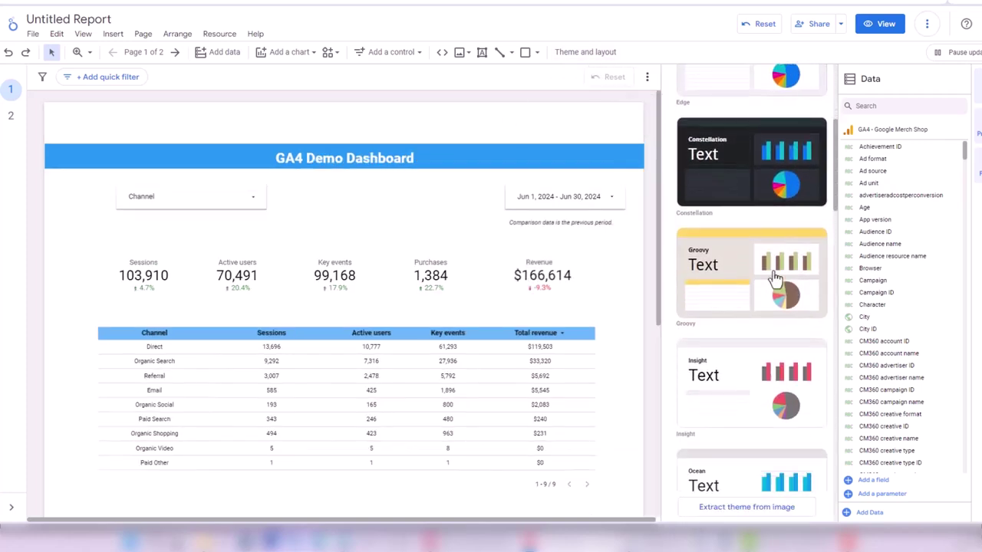
{"action": "scroll", "coordinate": [763, 286], "scroll_direction": "down", "scroll_amount": 2}
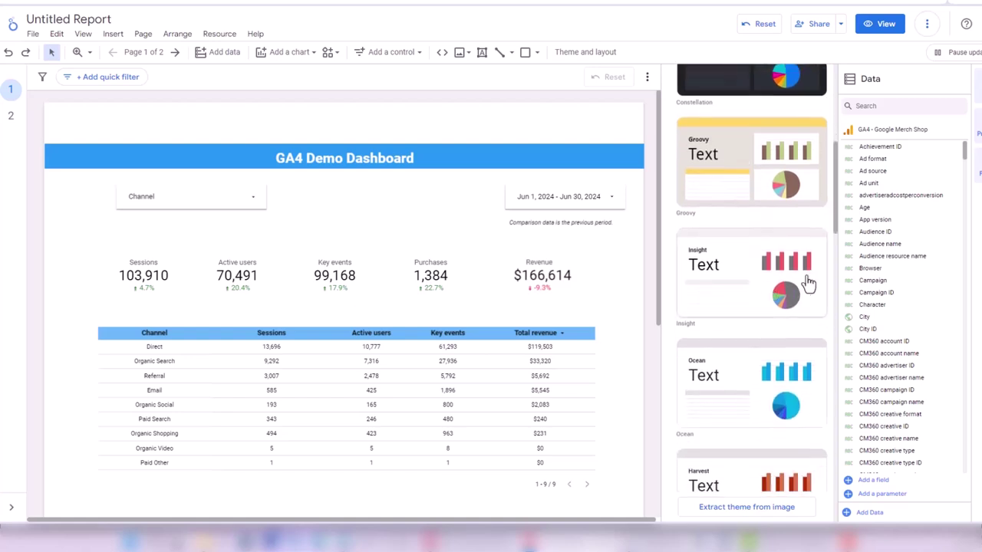
{"action": "scroll", "coordinate": [836, 259], "scroll_direction": "down", "scroll_amount": 2}
{"action": "left_click_drag", "start_coordinate": [836, 255], "coordinate": [840, 151]}
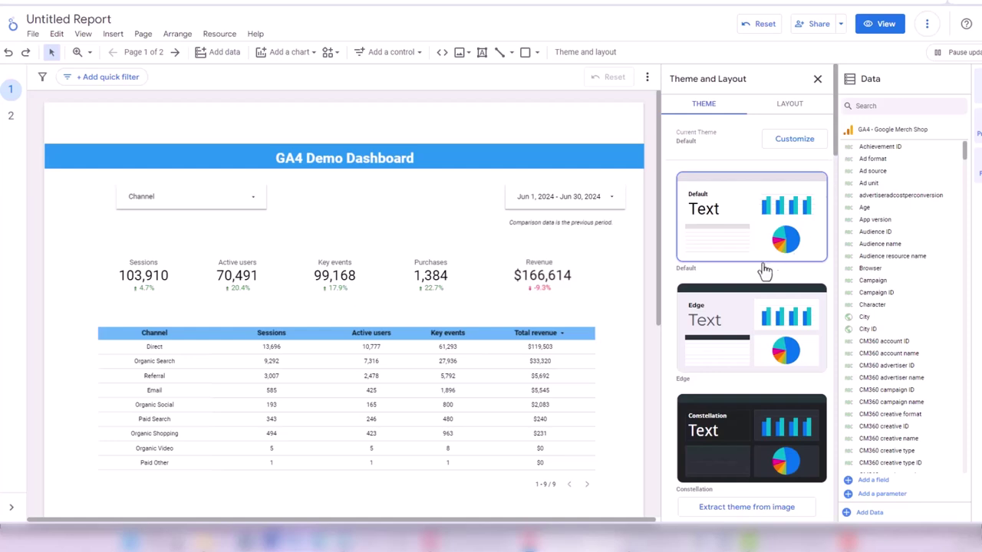
{"action": "left_click", "coordinate": [737, 318]}
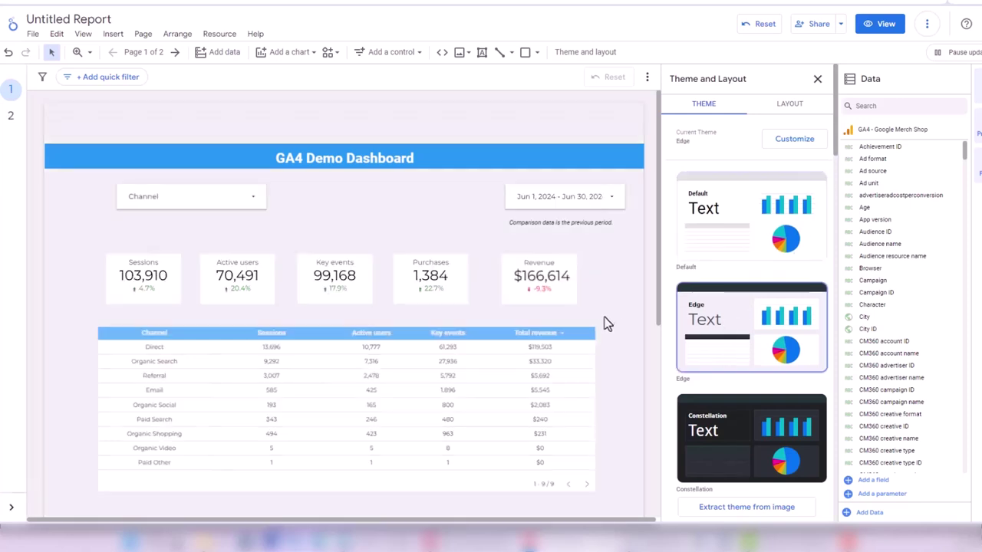
{"action": "left_click", "coordinate": [606, 326]}
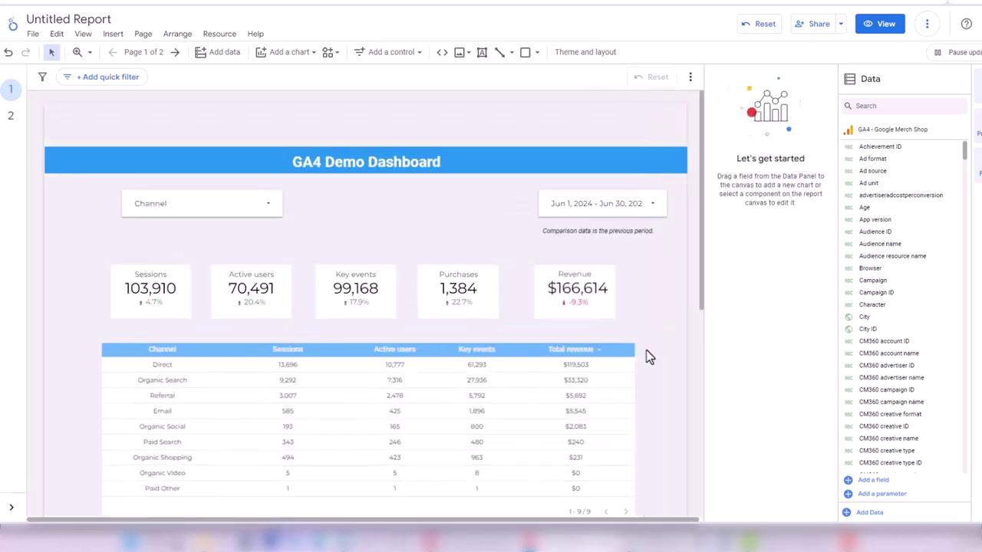
{"action": "scroll", "coordinate": [522, 323], "scroll_direction": "down", "scroll_amount": 2}
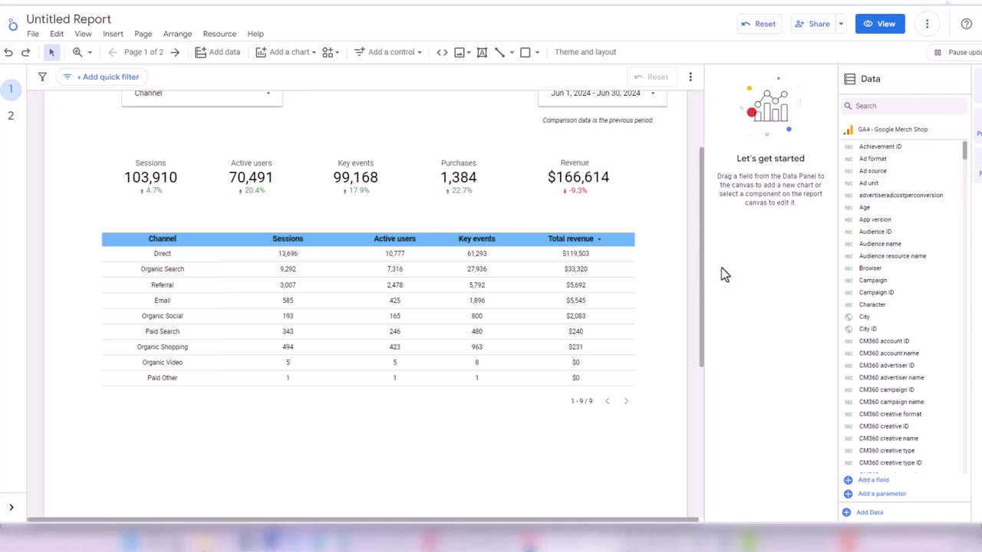
{"action": "scroll", "coordinate": [701, 192], "scroll_direction": "up", "scroll_amount": 2}
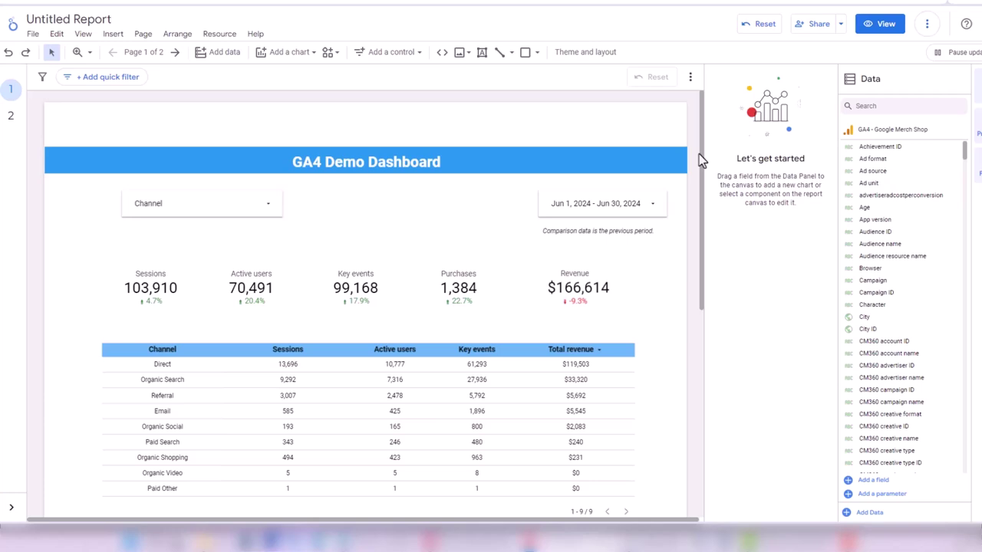
{"action": "mouse_move", "coordinate": [701, 156]}
{"action": "left_mouse_down"}
{"action": "mouse_move", "coordinate": [701, 200]}
{"action": "mouse_move", "coordinate": [701, 175]}
{"action": "left_mouse_up"}
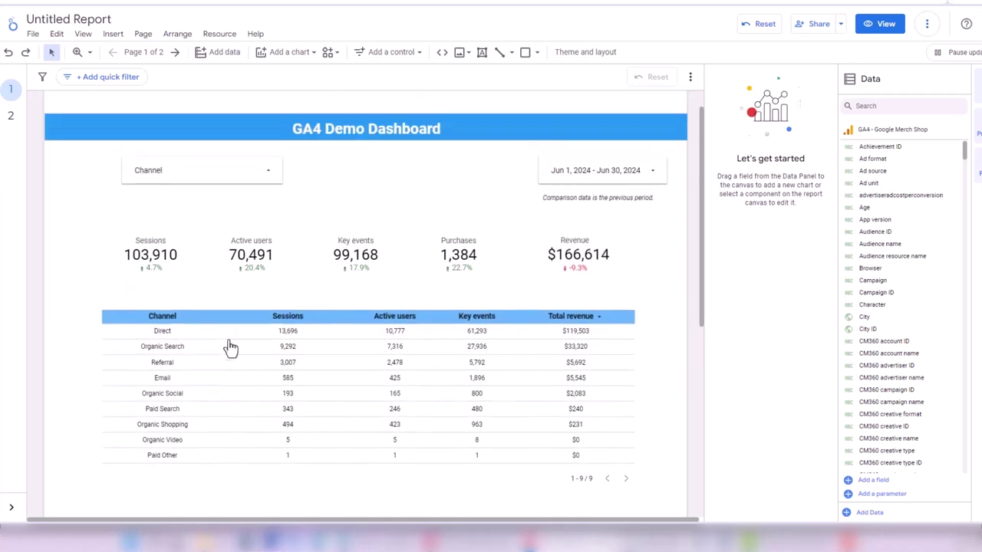
{"action": "left_click", "coordinate": [159, 249]}
{"action": "left_click", "coordinate": [263, 207]}
Insert a time series chart in the empty area below the channel table on page 1, nearly as wide as the table.
{"action": "left_click_drag", "start_coordinate": [701, 186], "coordinate": [706, 307]}
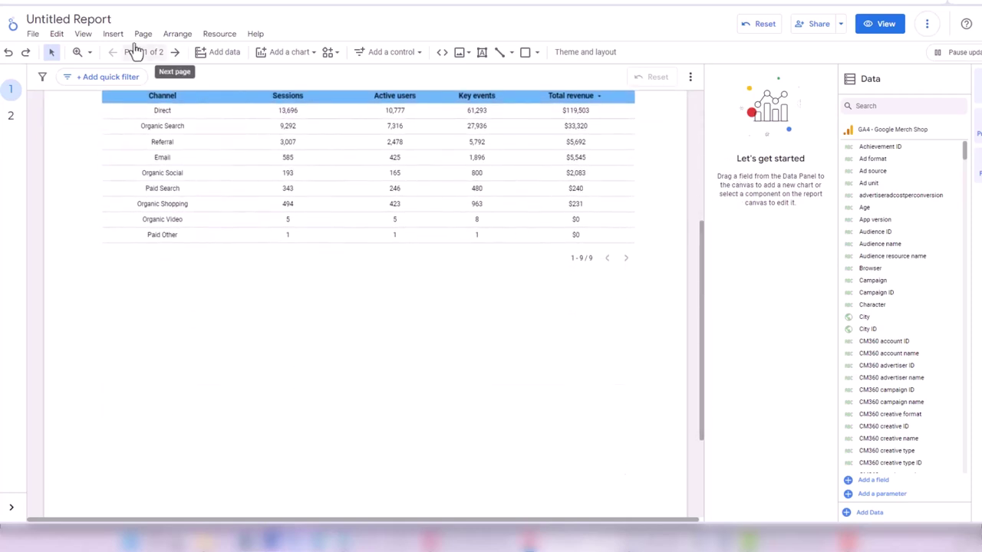
{"action": "left_click", "coordinate": [113, 34]}
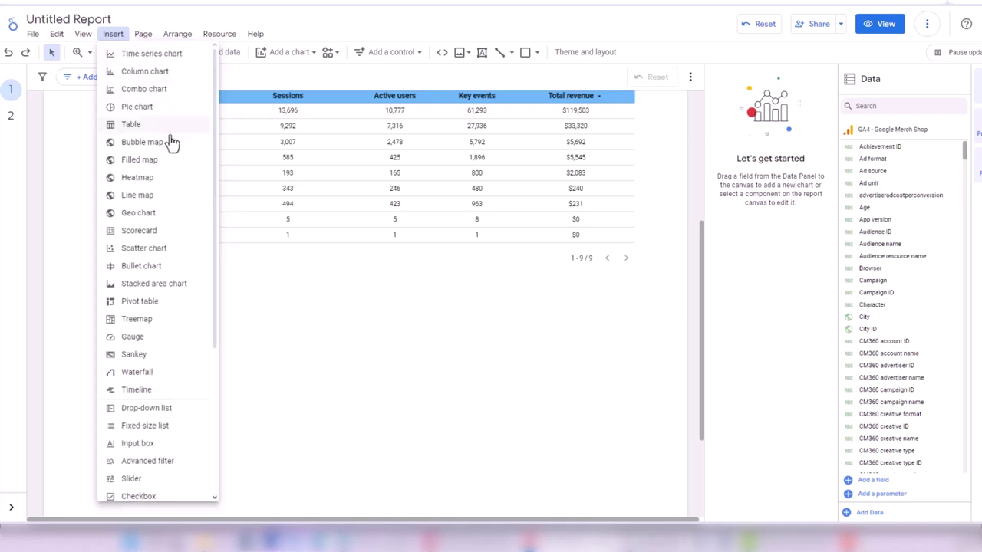
{"action": "left_click", "coordinate": [152, 54]}
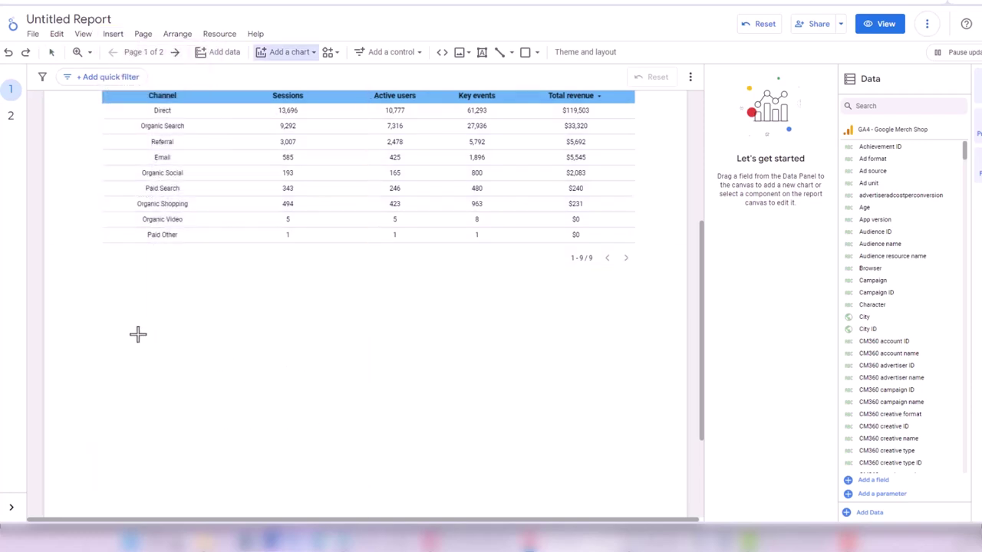
{"action": "left_click", "coordinate": [138, 334]}
{"action": "left_click_drag", "start_coordinate": [355, 415], "coordinate": [369, 415]}
{"action": "left_click_drag", "start_coordinate": [569, 400], "coordinate": [623, 389]}
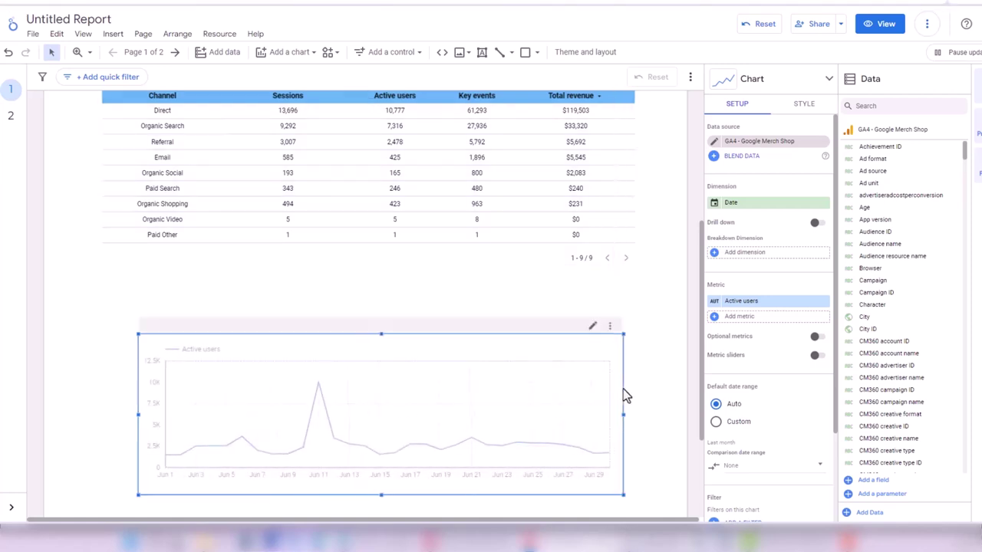
{"action": "left_click", "coordinate": [742, 304]}
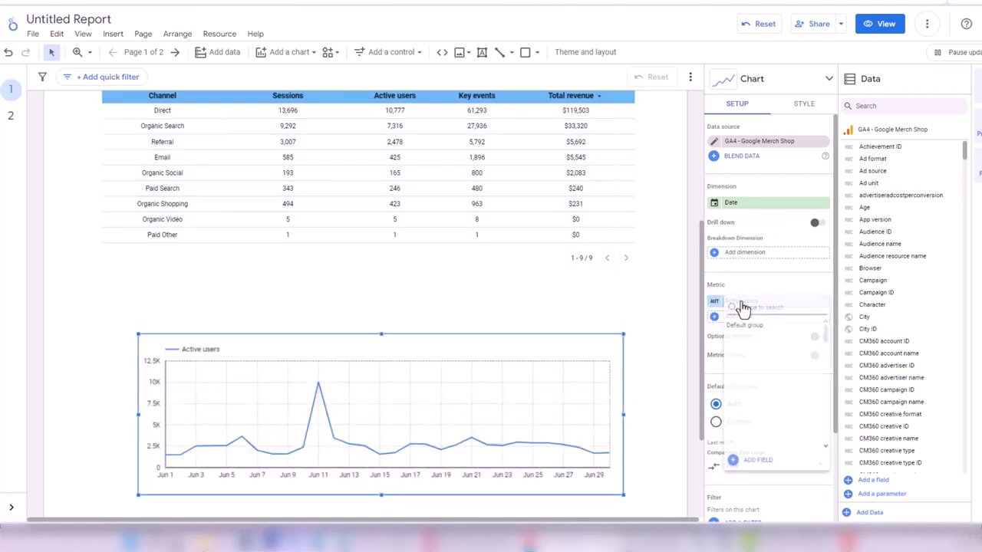
{"action": "left_click", "coordinate": [763, 286]}
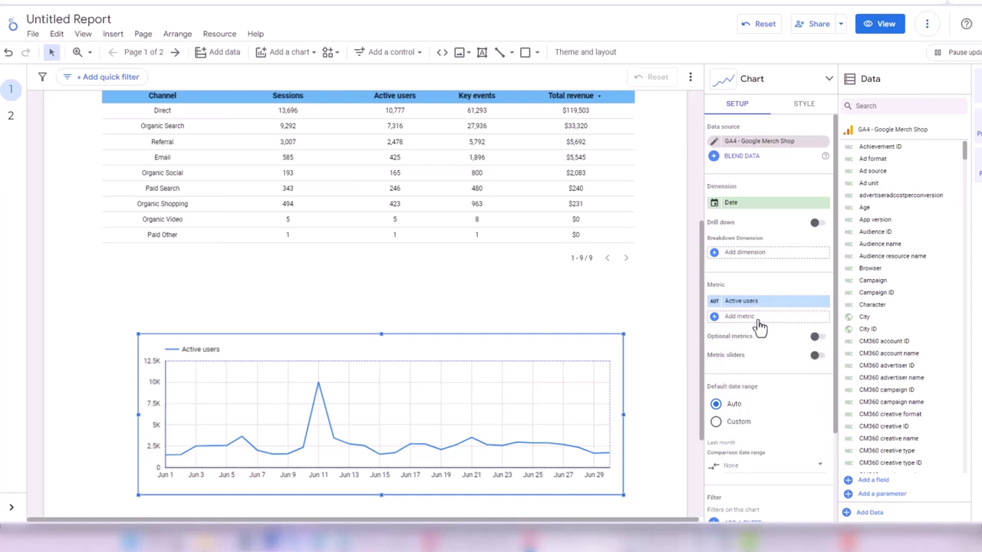